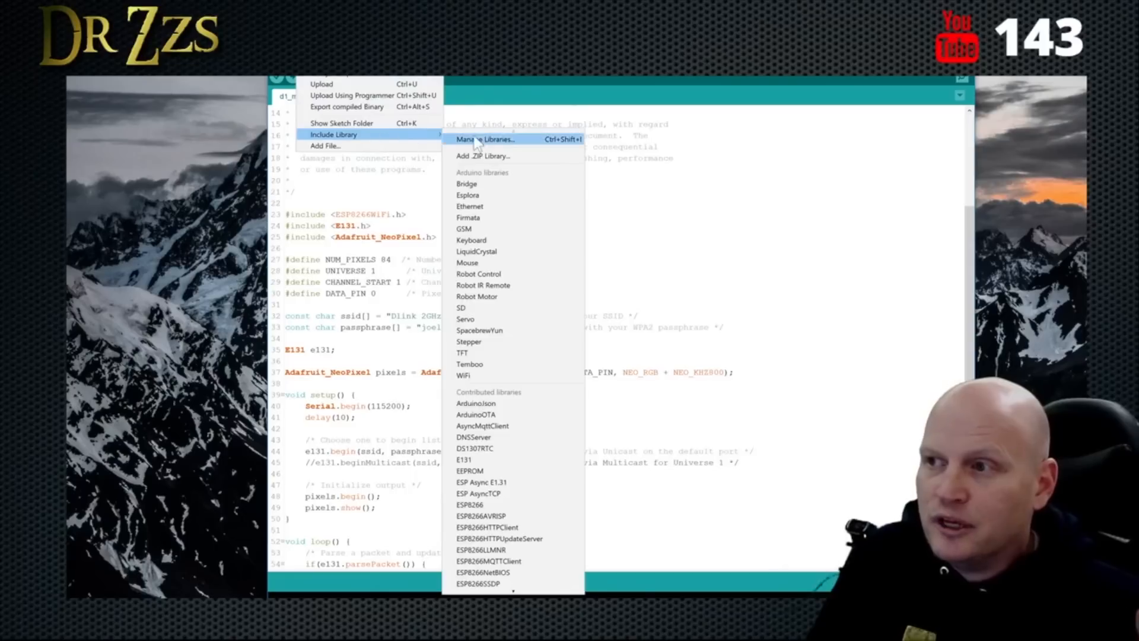
left_click_drag(372, 226, 336, 226)
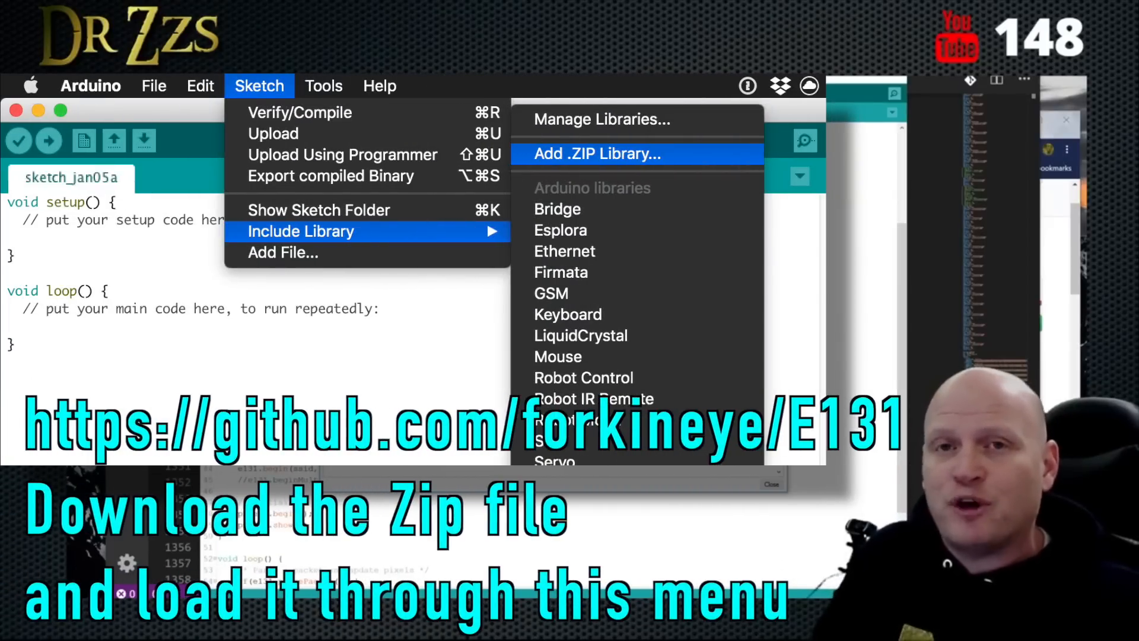
left_click(1045, 143)
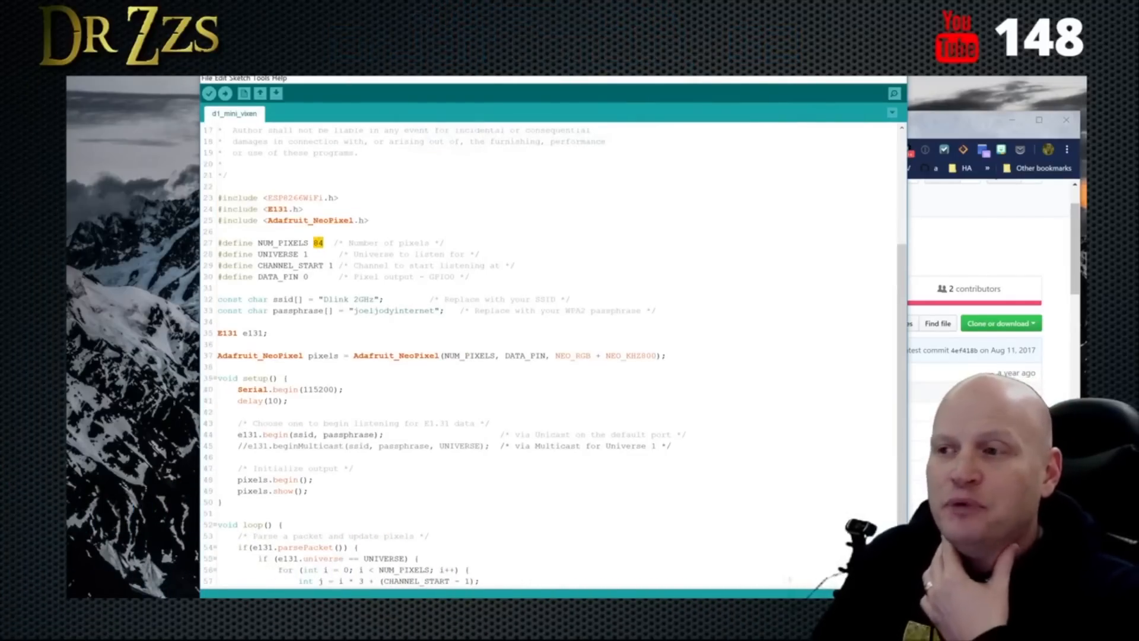
left_click_drag(518, 78, 560, 65)
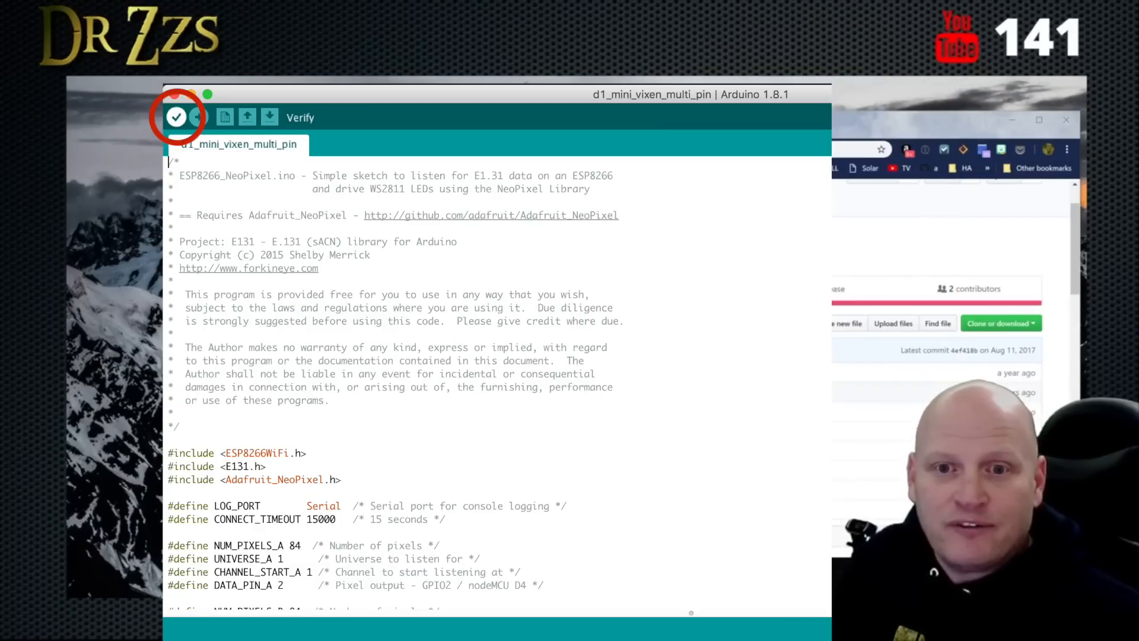
Step: Check the board, upload speed, flash, lwIP variant and port settings configured for the d1_mini_vixen sketch
left_click(306, 86)
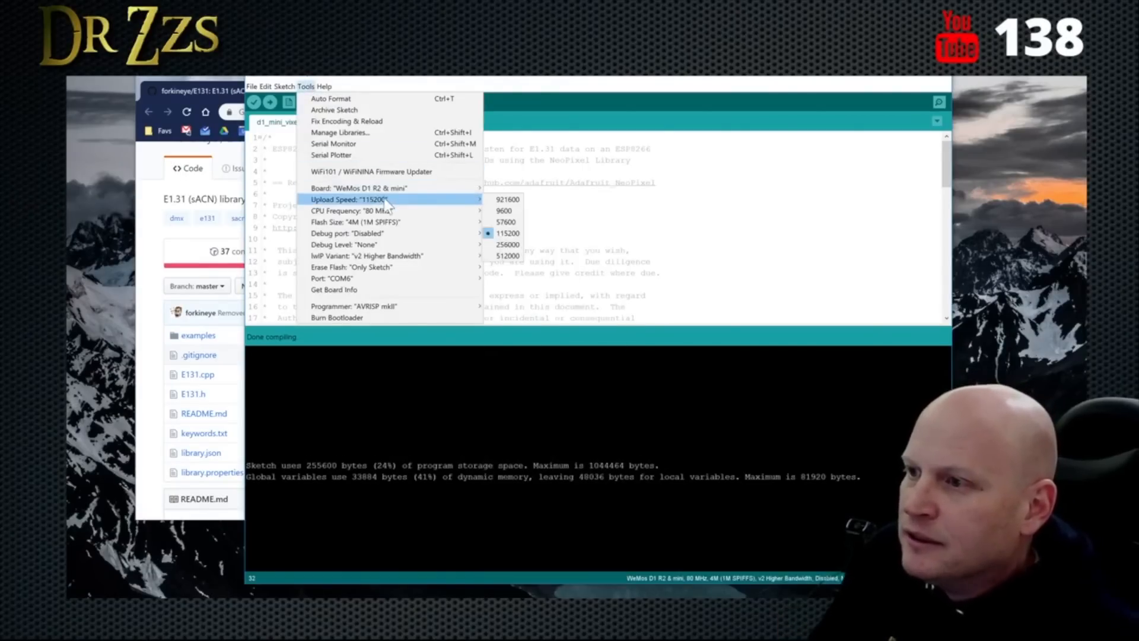
mouse_move(393, 200)
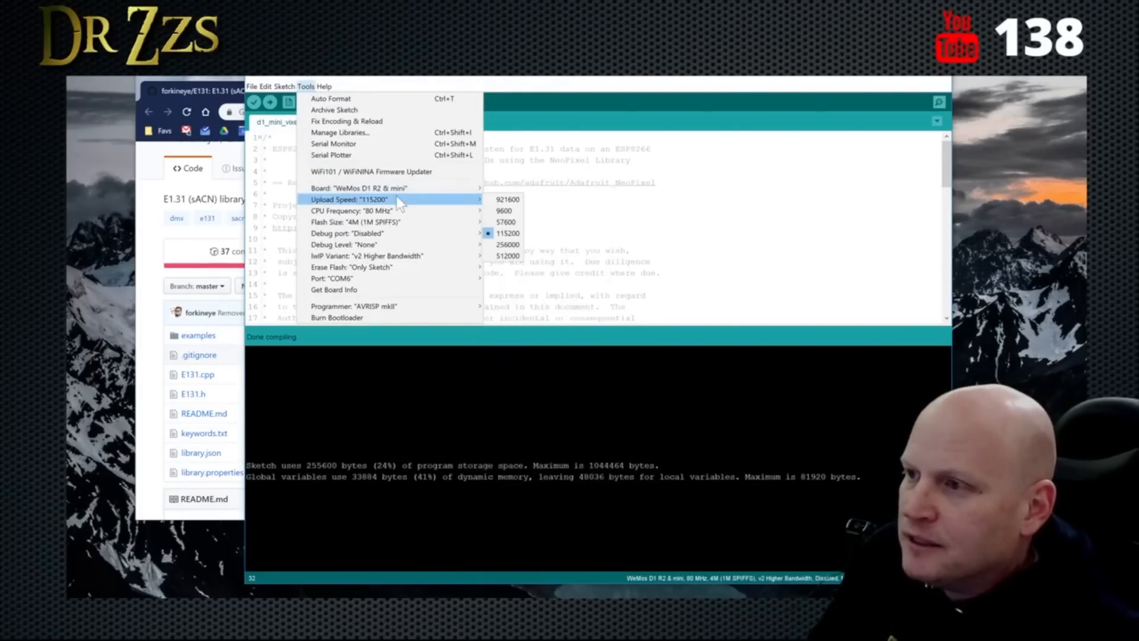
mouse_move(386, 236)
mouse_move(403, 257)
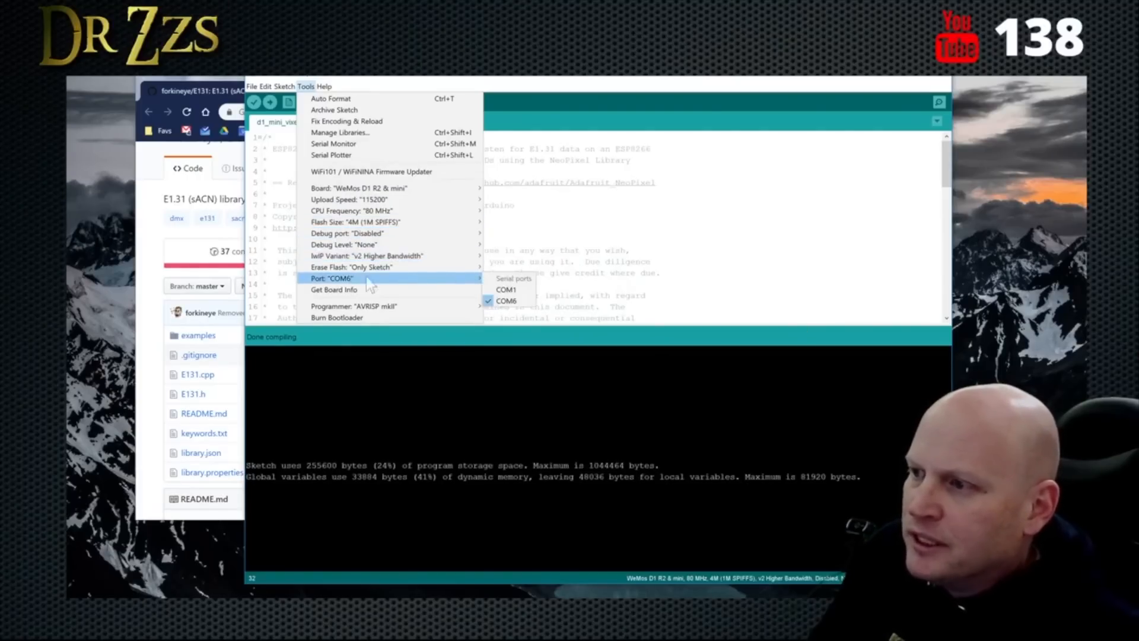
mouse_move(416, 278)
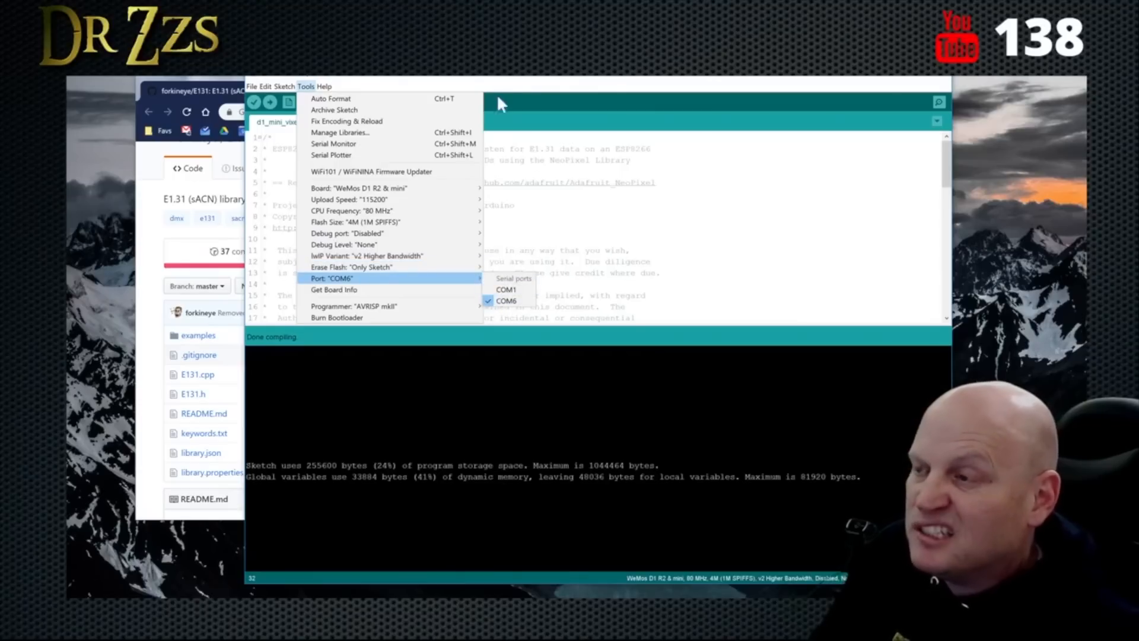
left_click(520, 89)
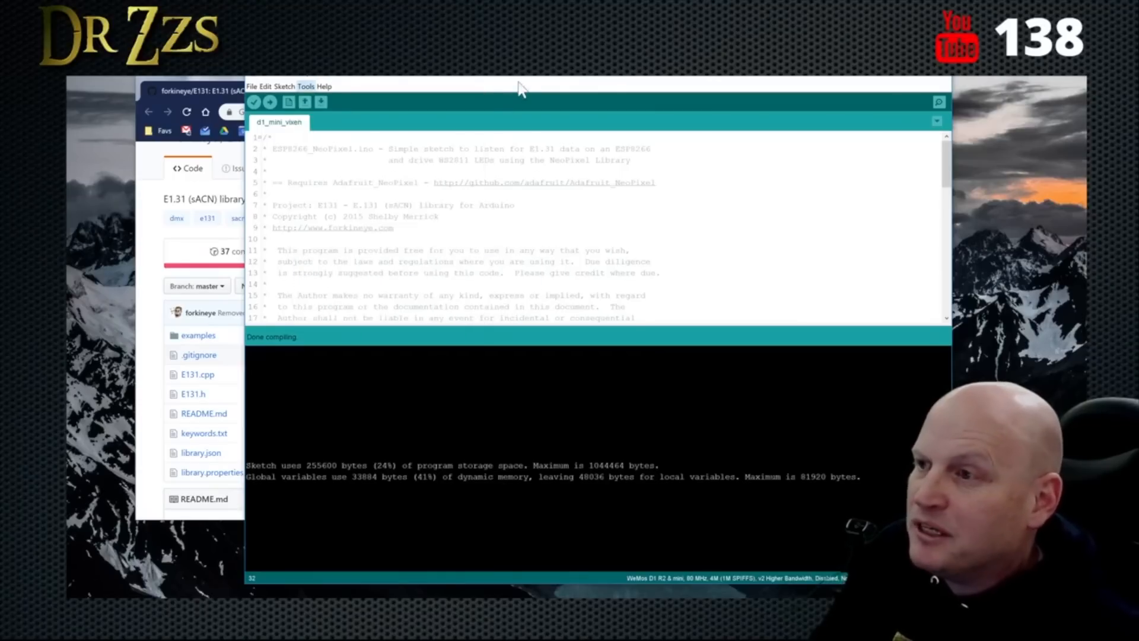
Step: Upload the d1_mini_vixen sketch to the WeMos D1 board and open the serial monitor
left_click(270, 103)
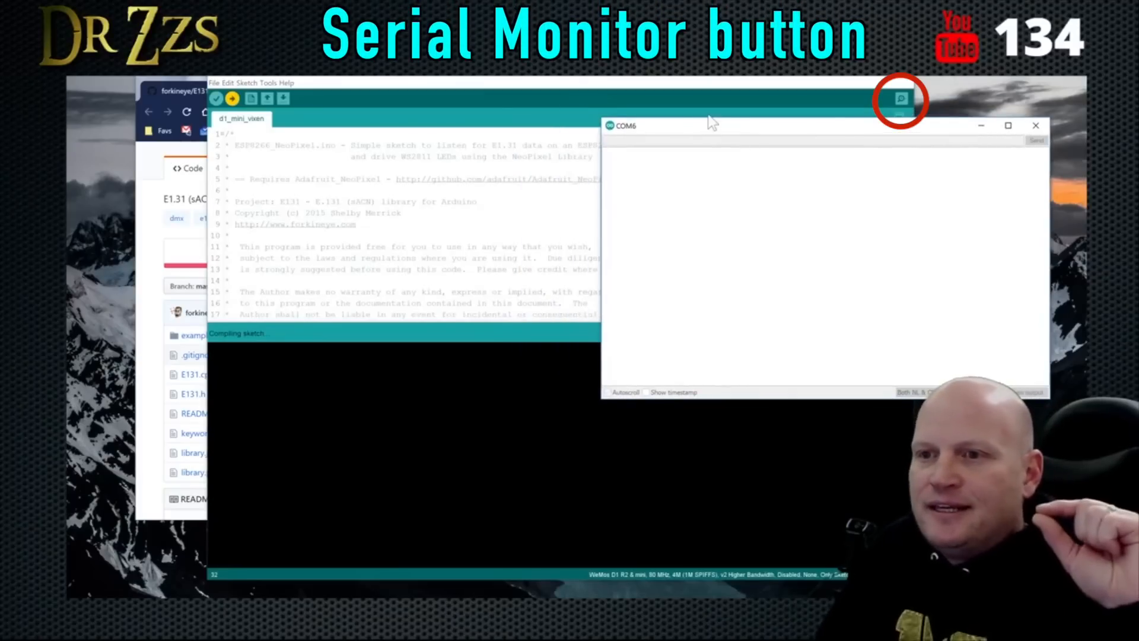
left_click_drag(668, 124, 660, 137)
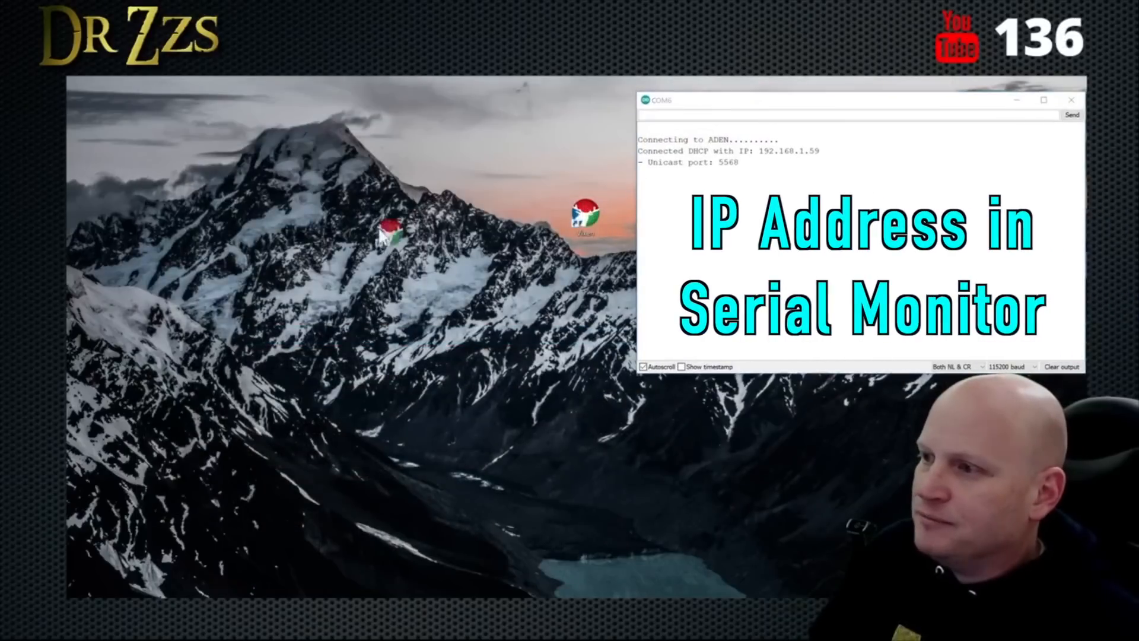
Step: Switch to Vixen, open the display setup and look through the available controller types
left_click_drag(380, 234, 485, 216)
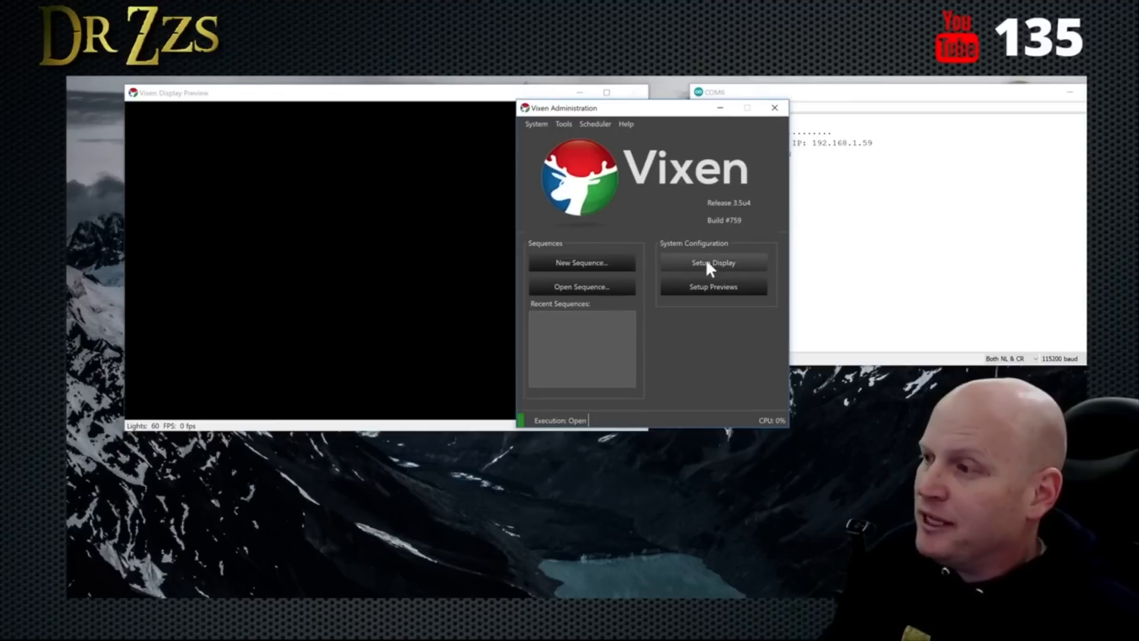
left_click(719, 264)
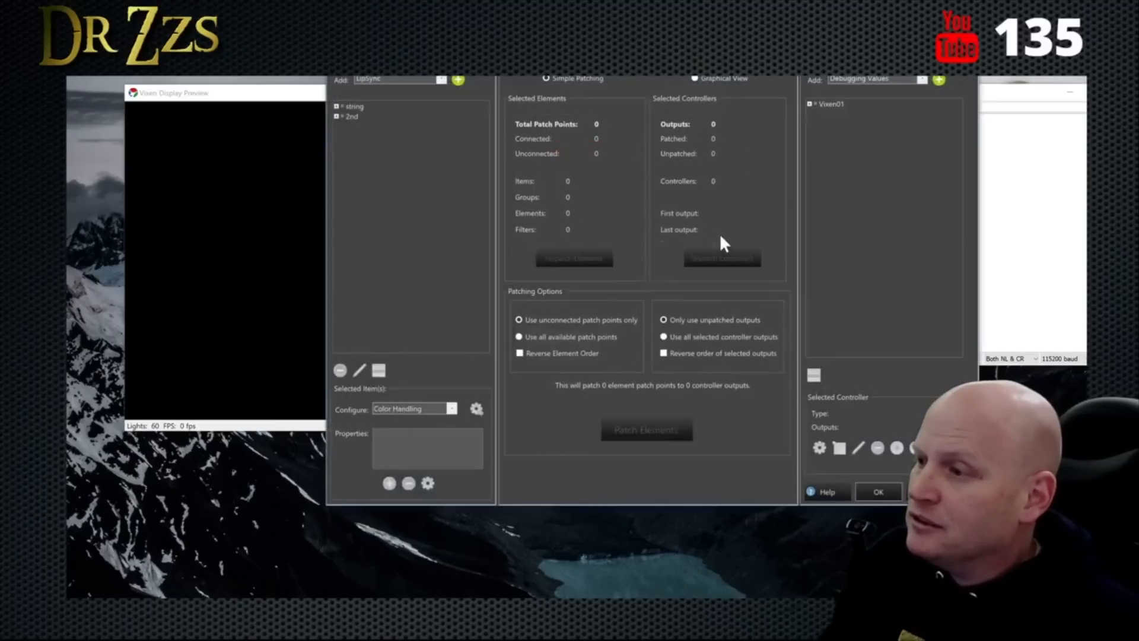
left_click(921, 79)
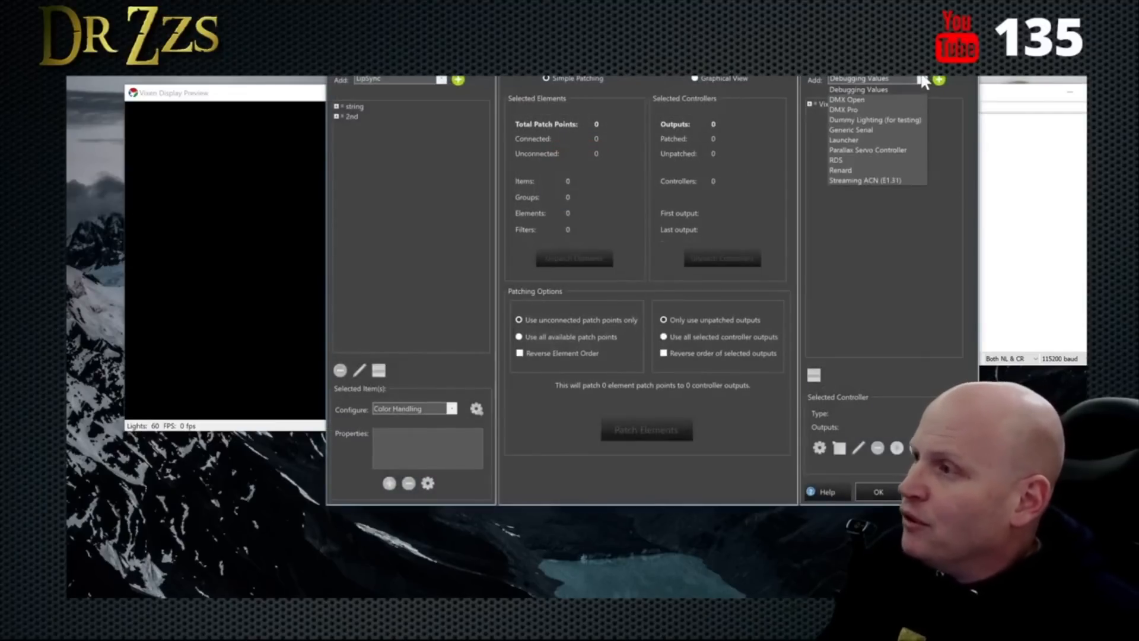
left_click(845, 180)
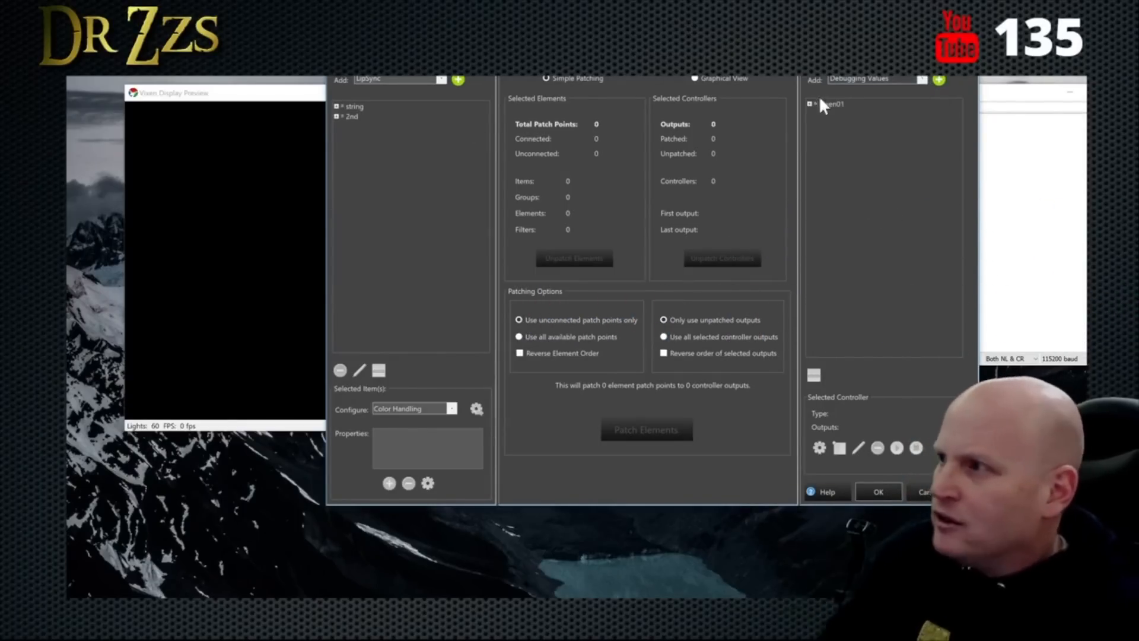
left_click_drag(711, 36, 713, 108)
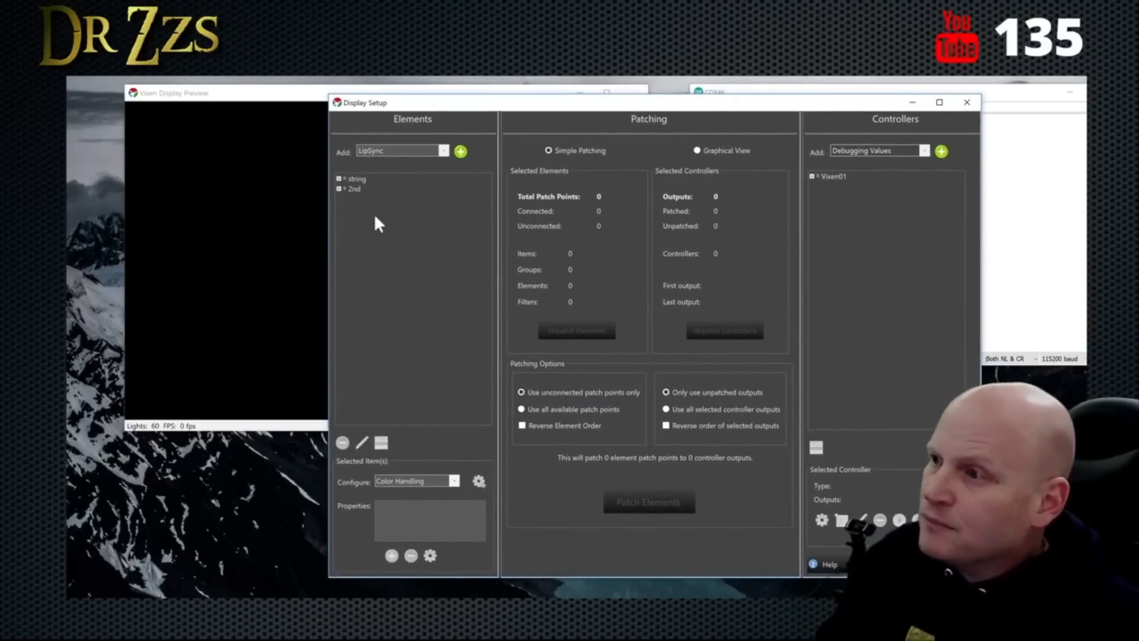
Step: Add a Streaming ACN (E1.31) controller named Vixen and confirm its output count
left_click(924, 151)
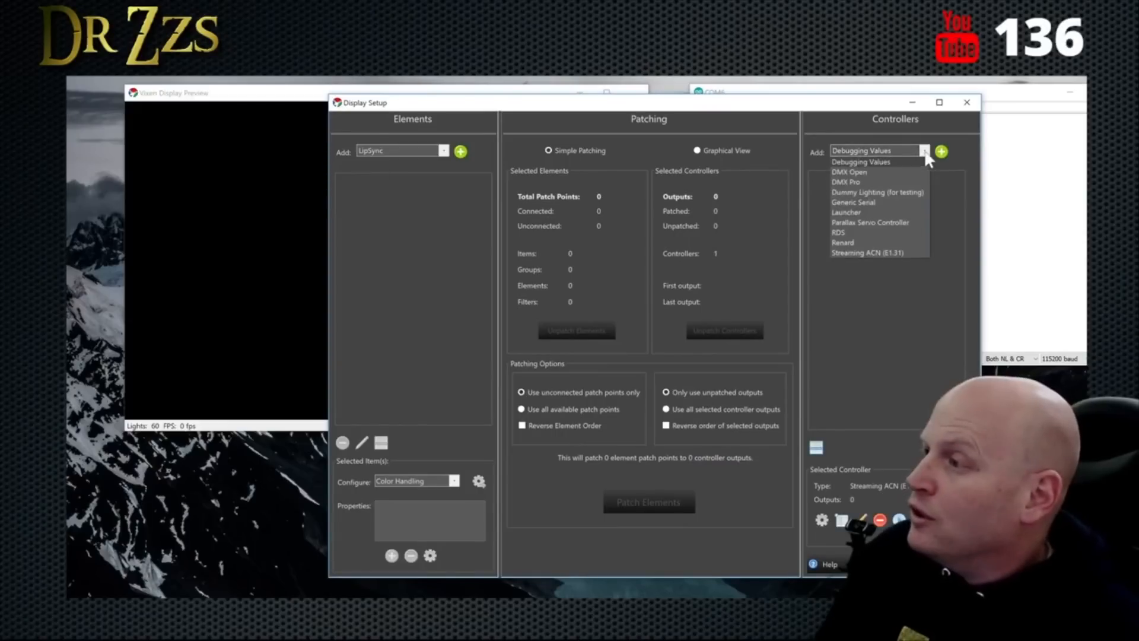
left_click(899, 252)
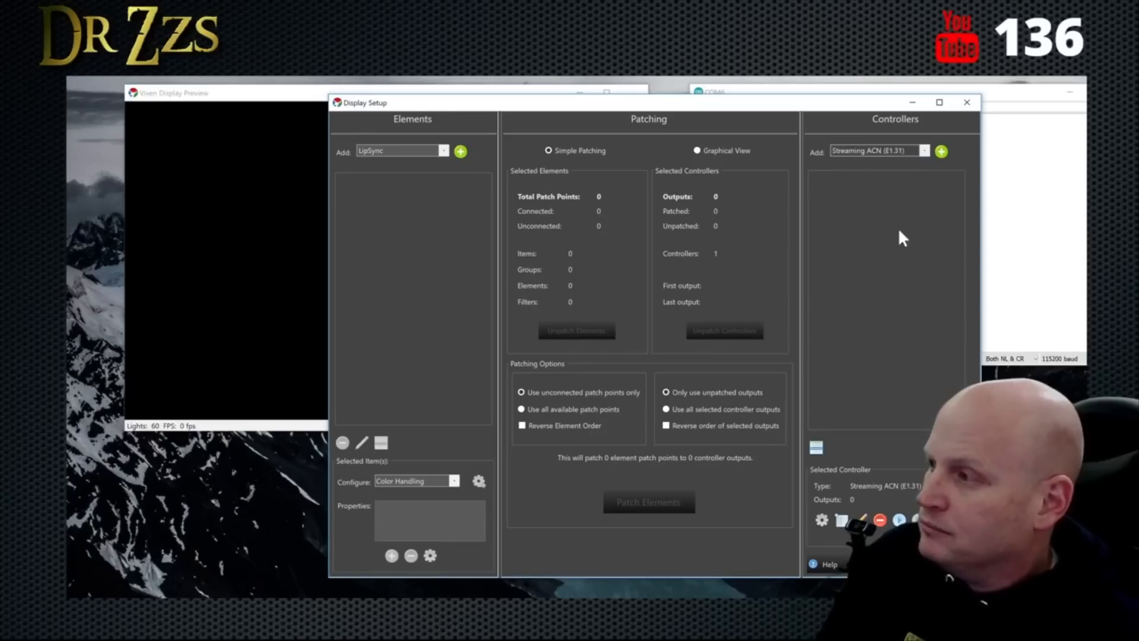
left_click(942, 151)
left_click_drag(673, 304, 772, 262)
type("Vix")
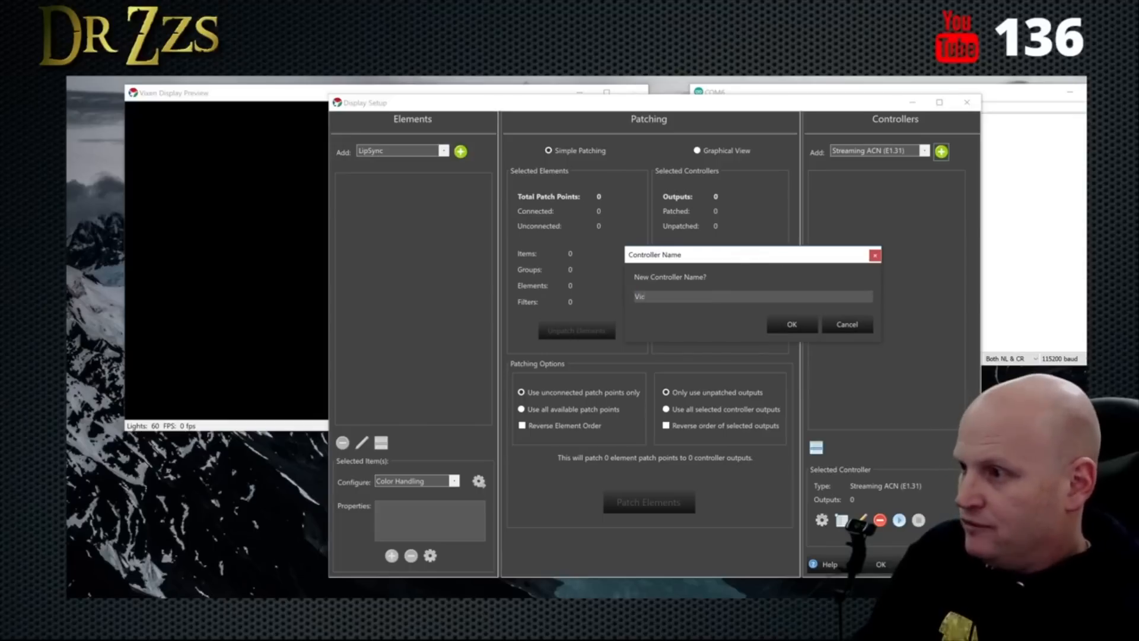
type("b")
key("Return")
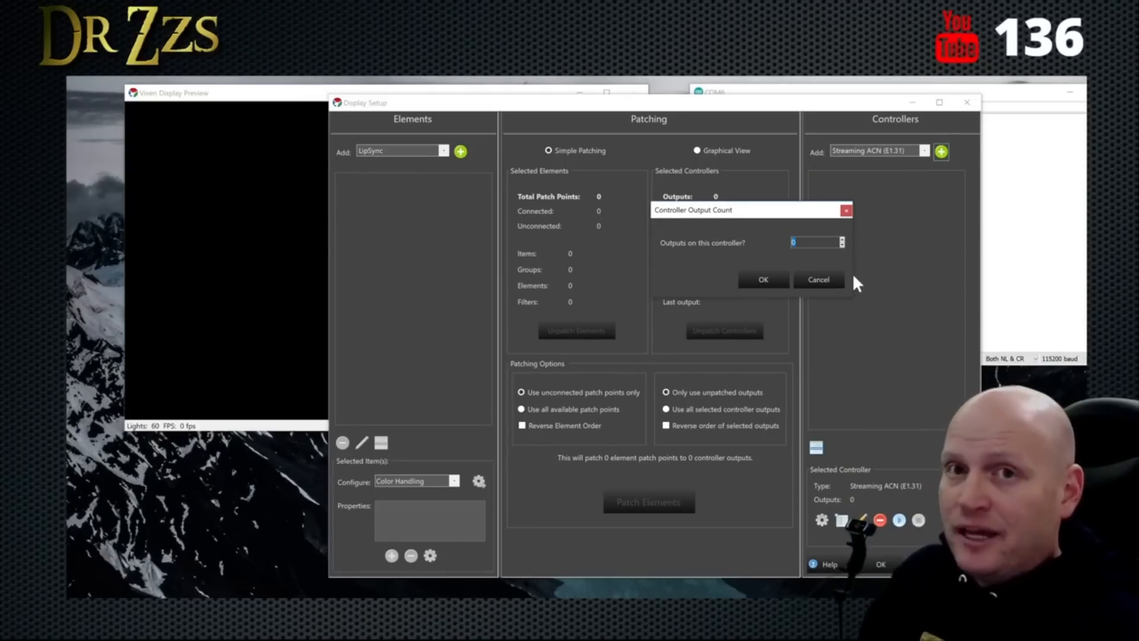
key("Return")
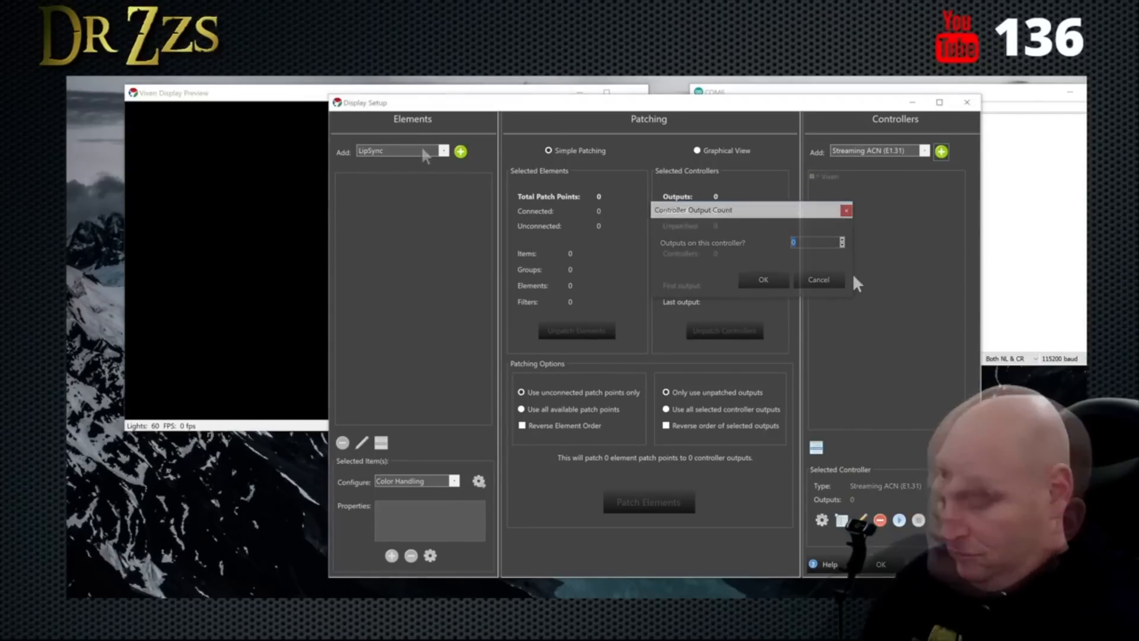
Step: Add a Generic Numbered Group named OfficeWindow with the item prefix Pixel and set its item count
left_click_drag(450, 105, 538, 111)
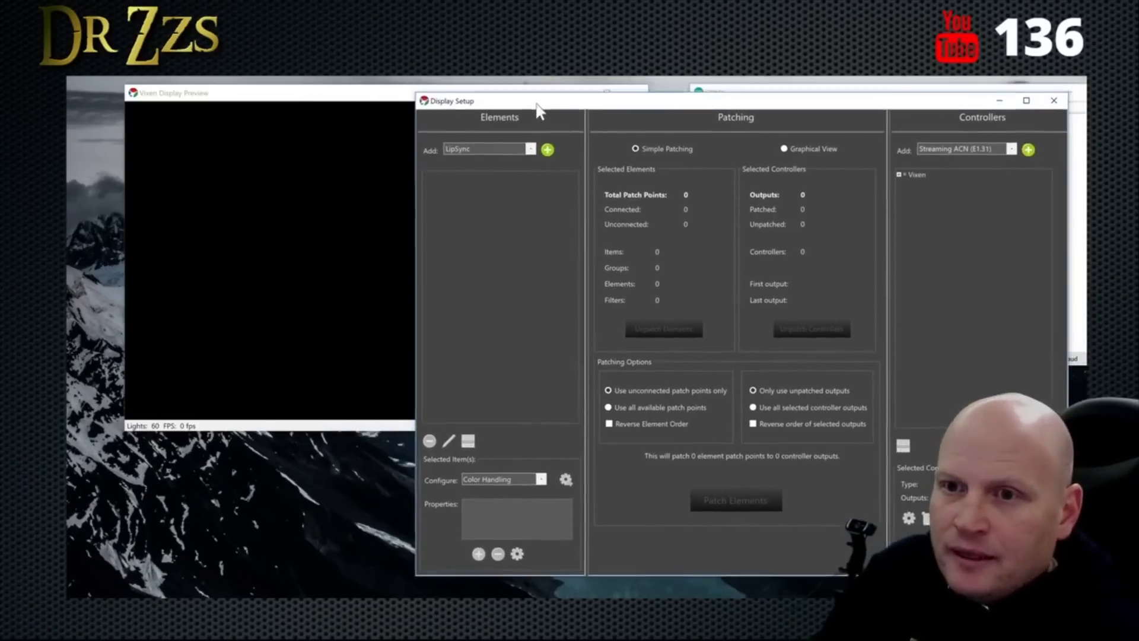
left_click(531, 157)
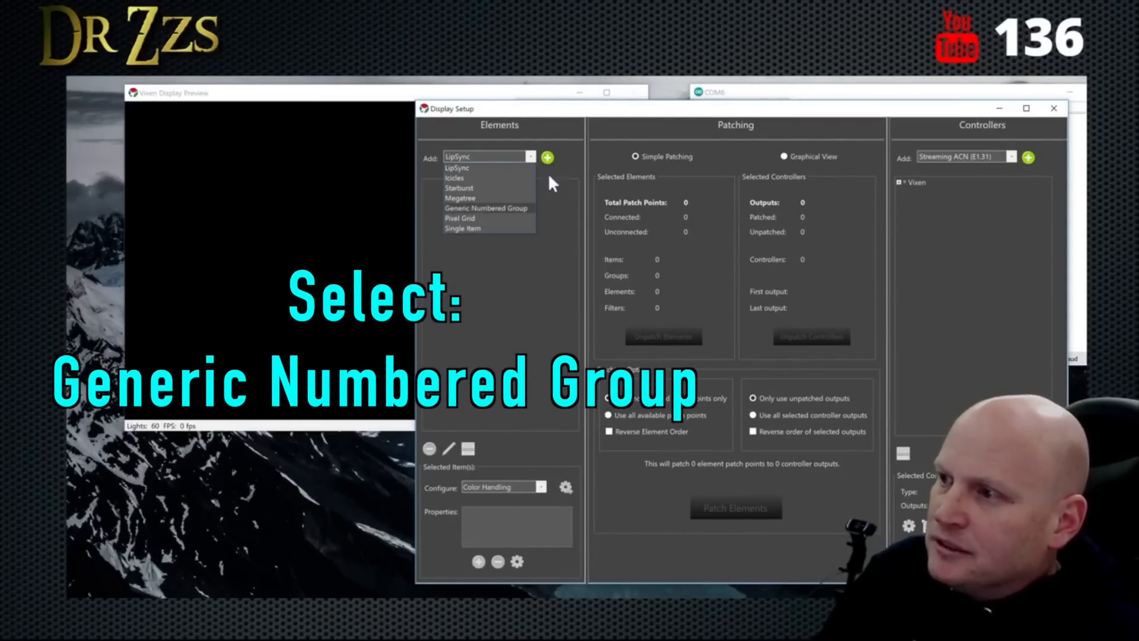
left_click(506, 209)
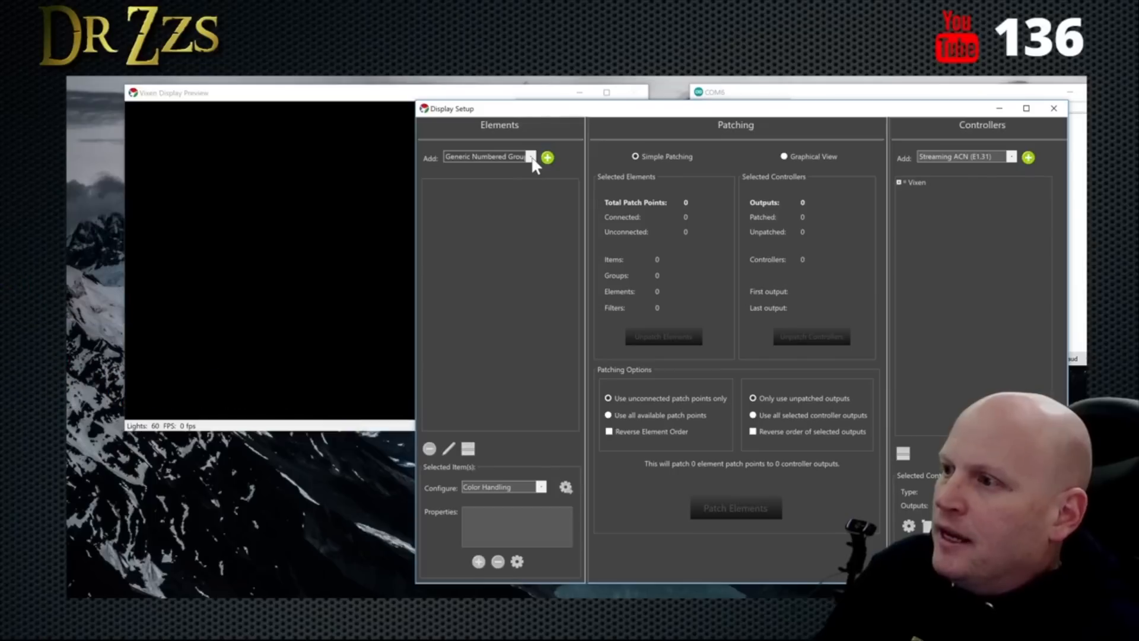
left_click(547, 158)
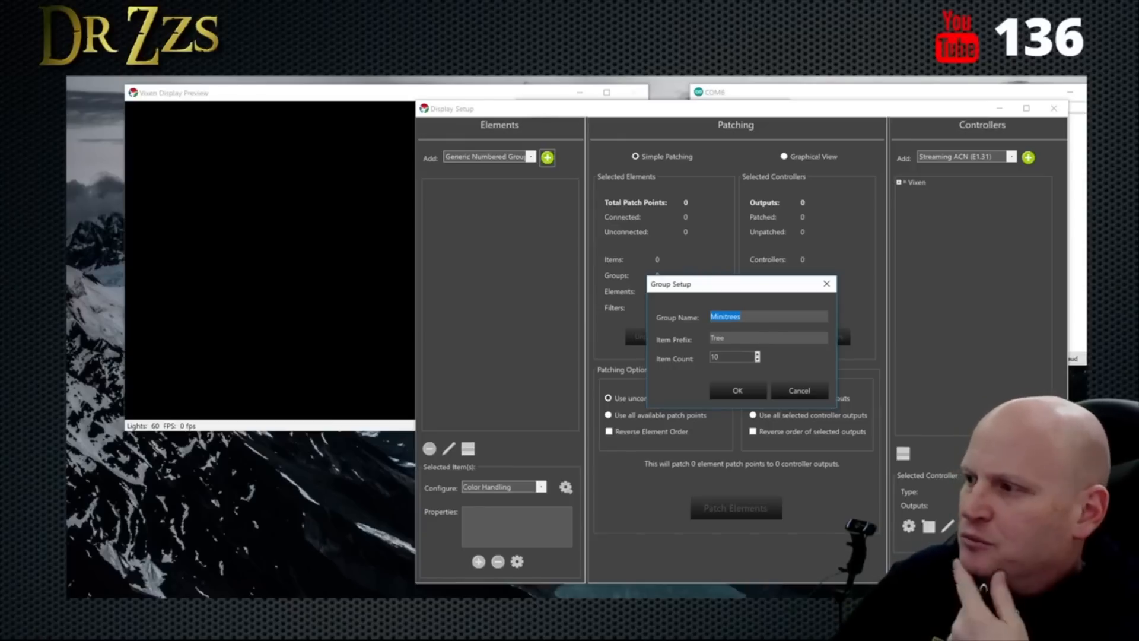
type("OfficeWindow")
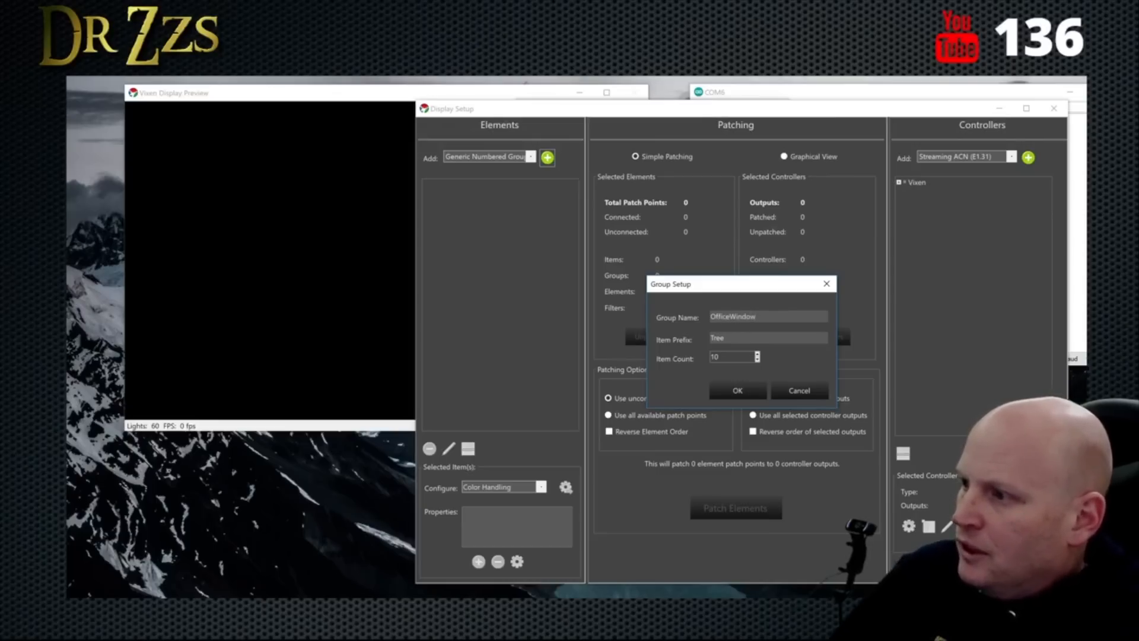
type("LE")
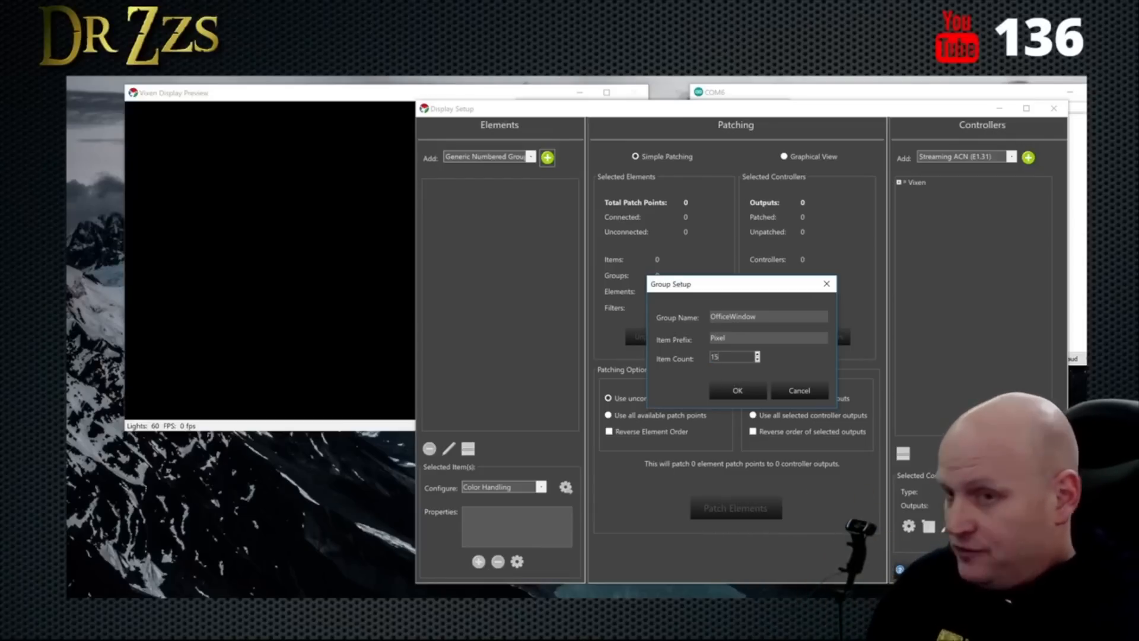
left_click(737, 390)
Step: Create a named group from the elements Pixel-1 through Pixel-50
left_click_drag(572, 203, 568, 251)
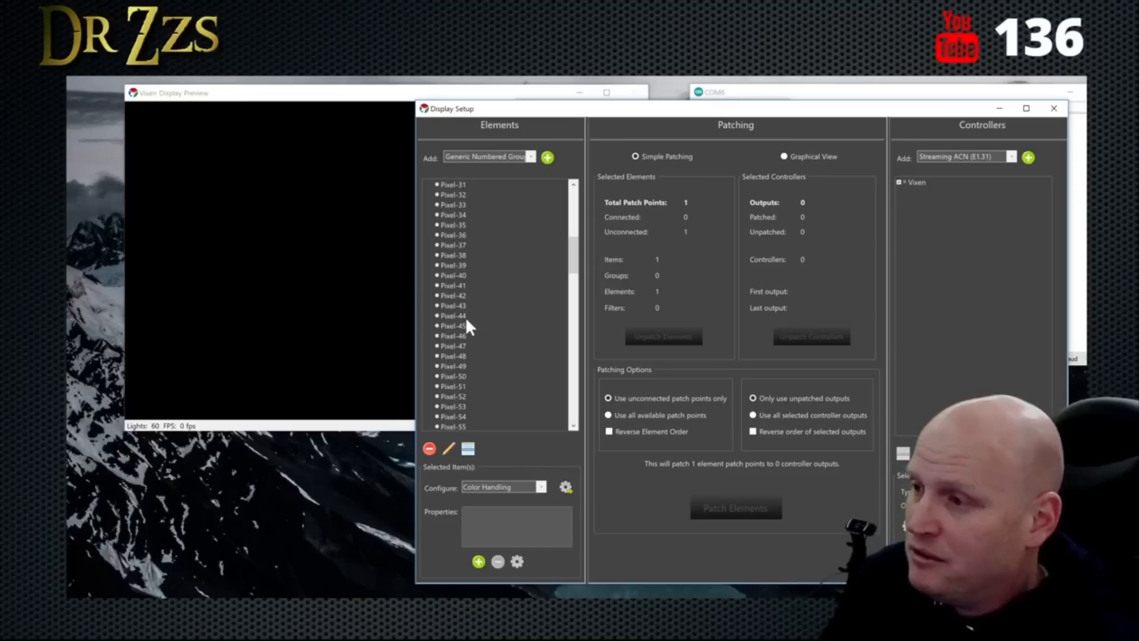
left_click(449, 376, "shift")
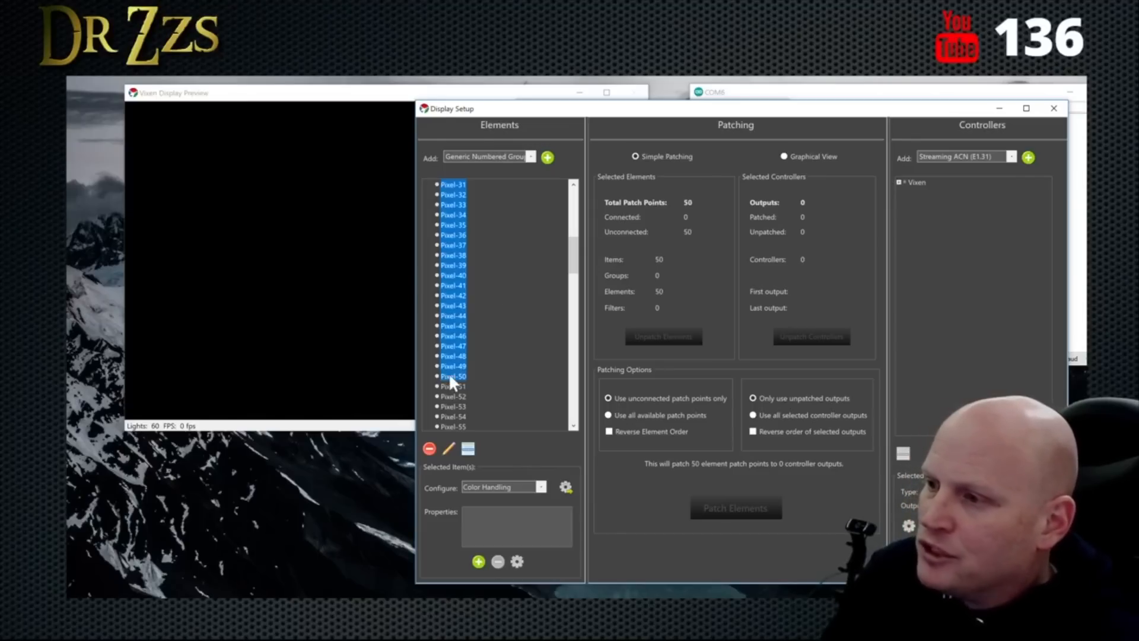
right_click(452, 378)
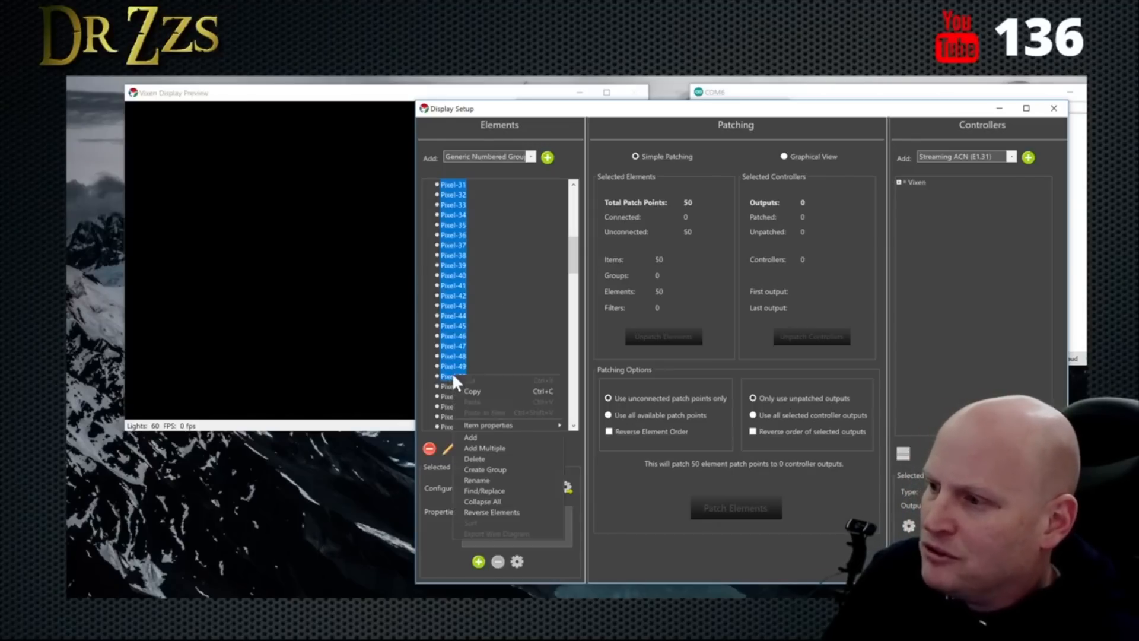
left_click(508, 468)
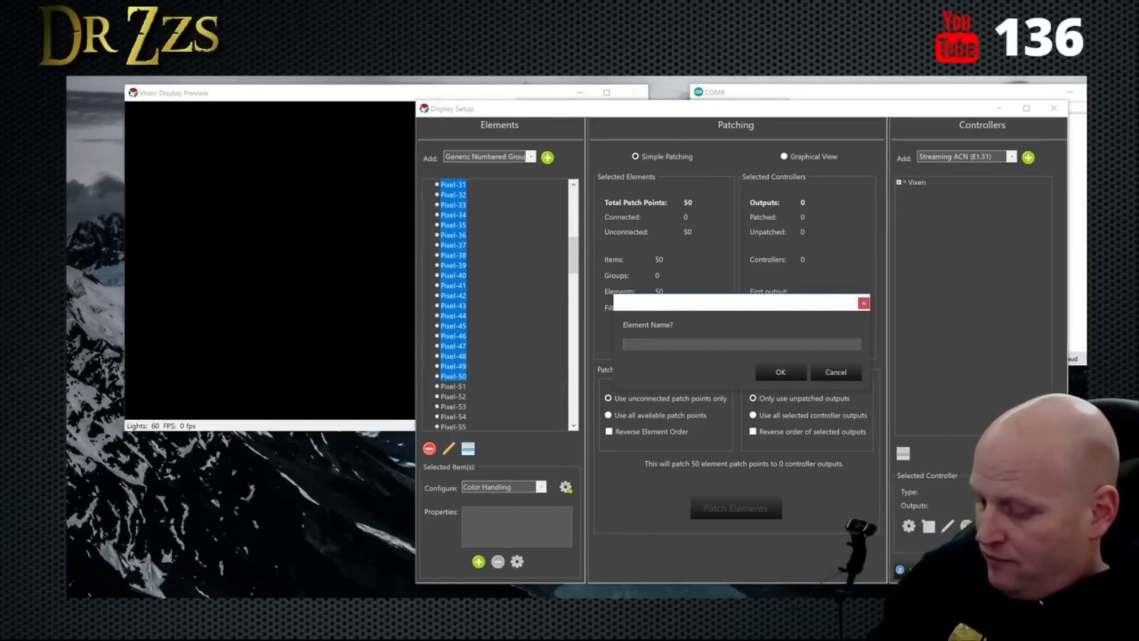
left_click(781, 370)
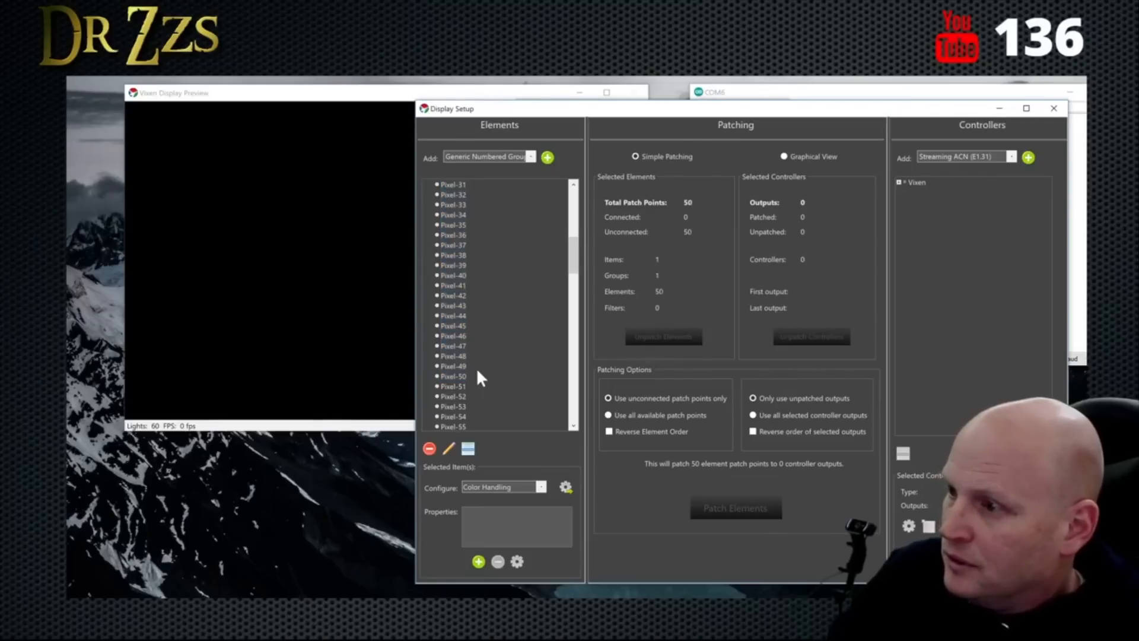
Step: Create a group named Horz from the elements Pixel-51 through Pixel-100
scroll(477, 378, "down", 3)
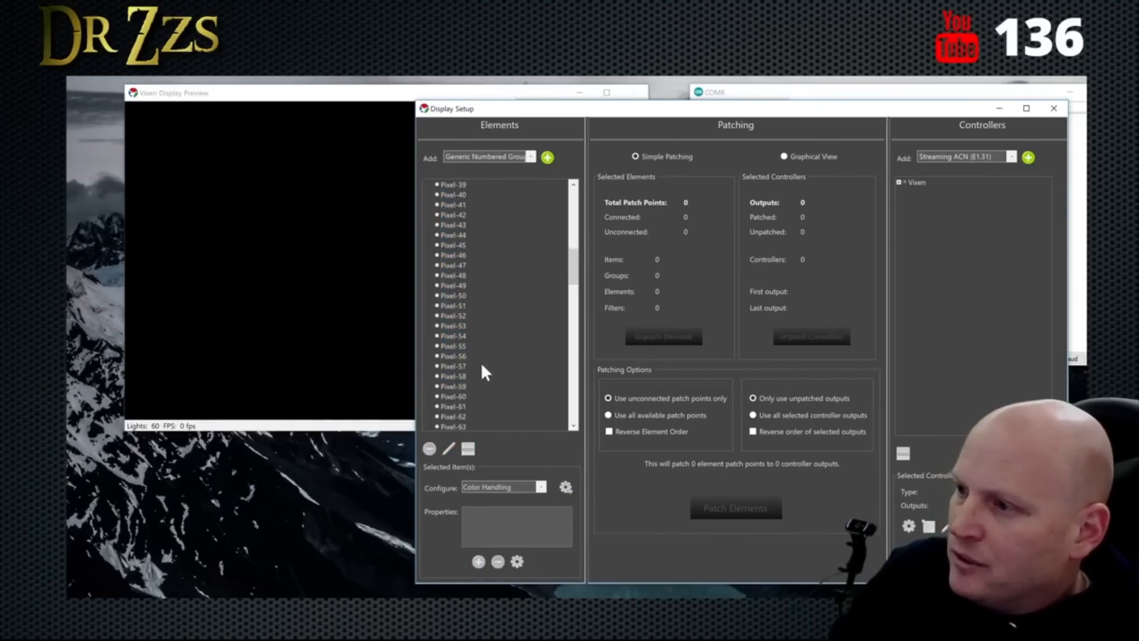
left_click(462, 306)
scroll(474, 361, "down", 9)
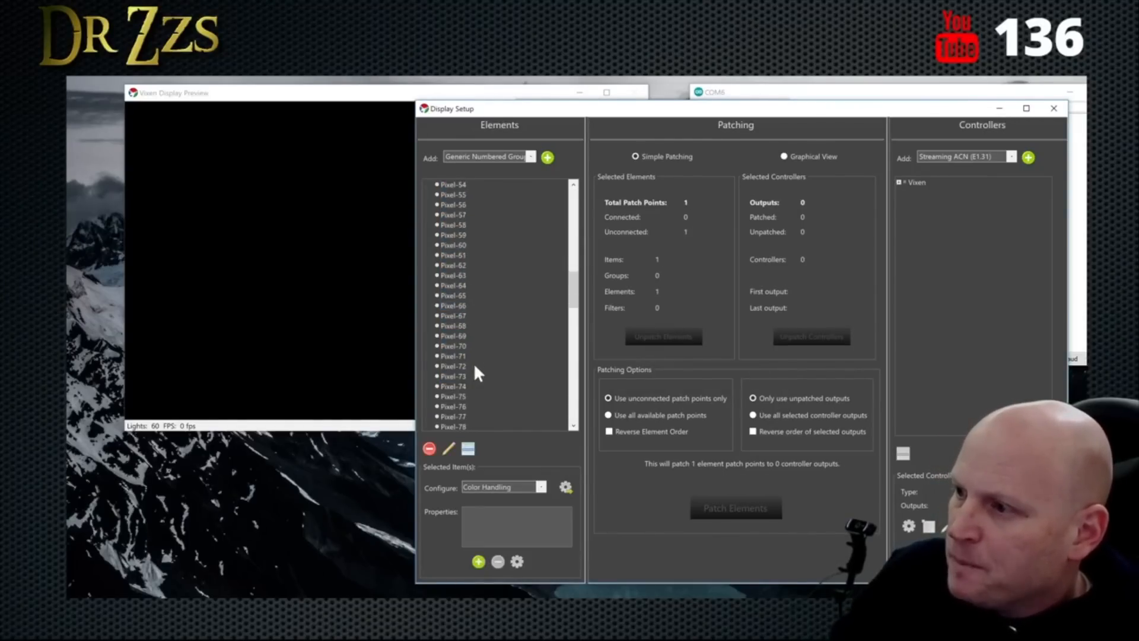
scroll(475, 364, "down", 5)
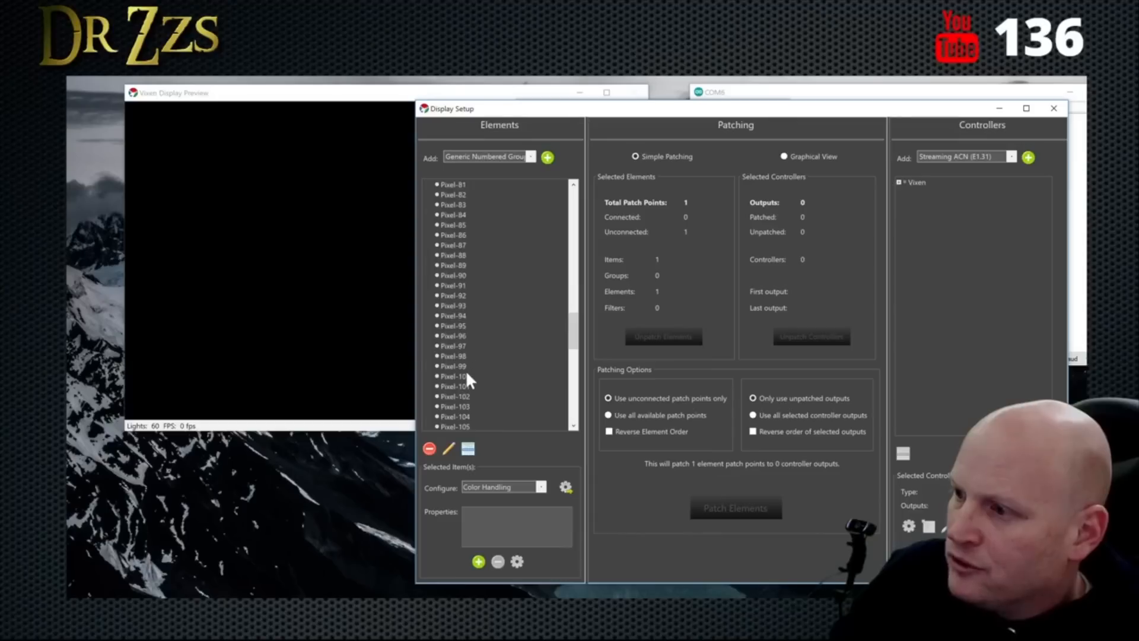
left_click(461, 376, "shift")
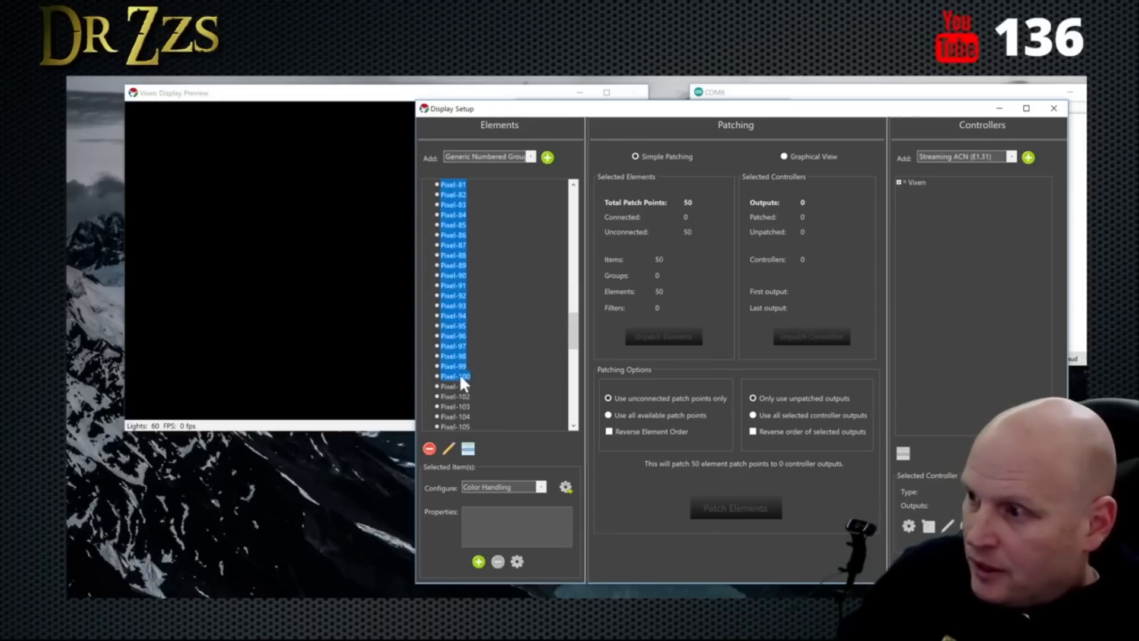
right_click(452, 328)
left_click(500, 416)
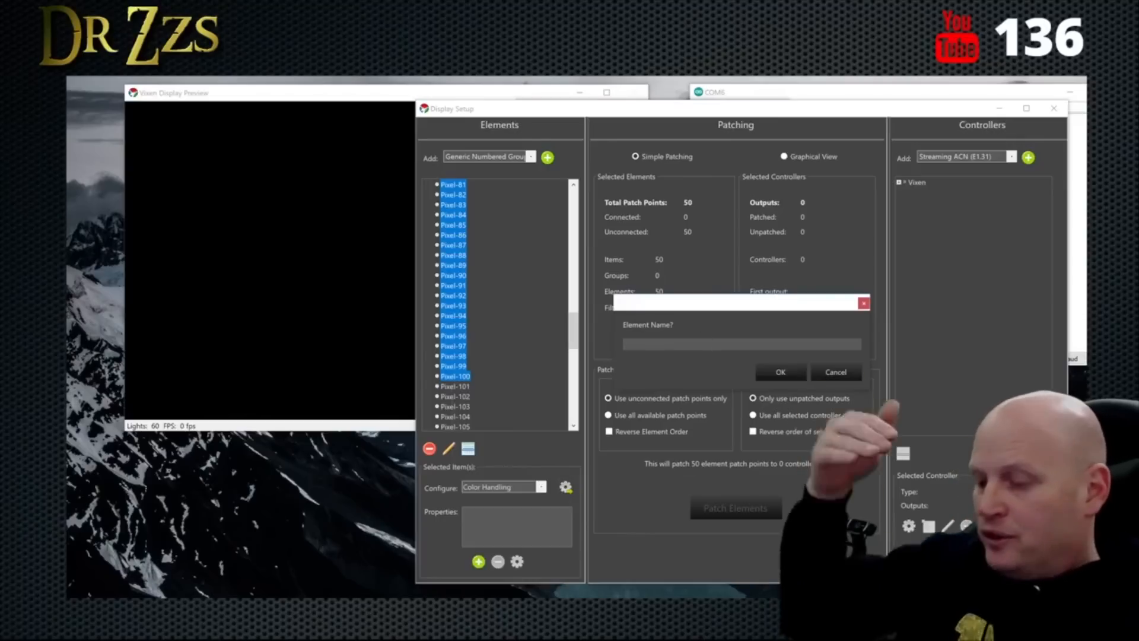
type("Hor")
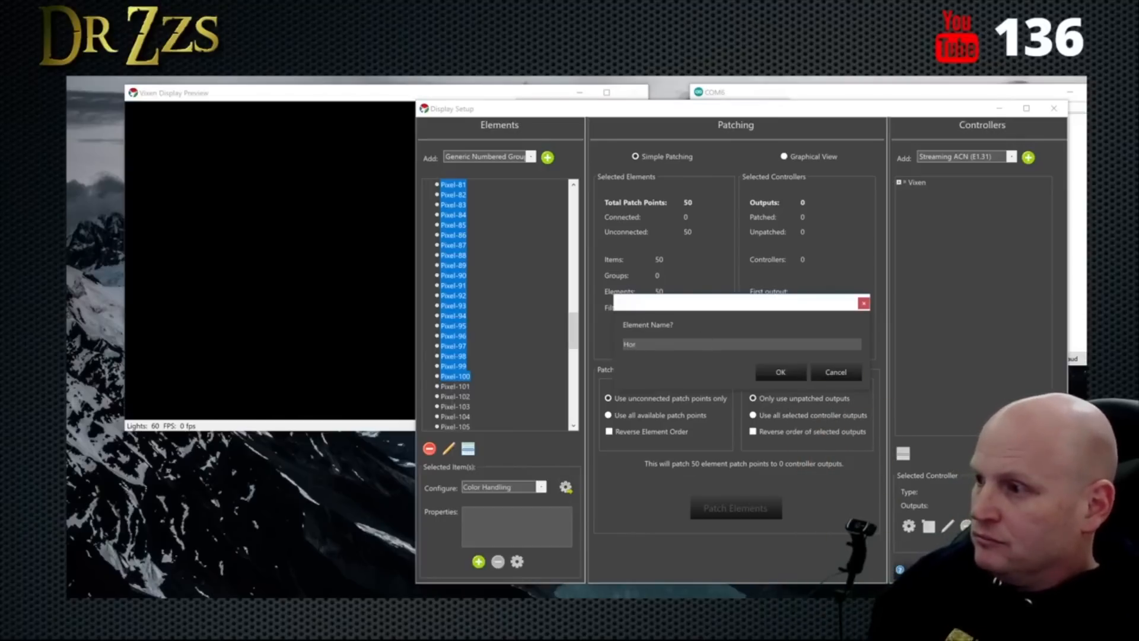
type("z")
left_click(782, 371)
Step: Create a group named Lvert from the elements Pixel-101 through Pixel-150
scroll(462, 380, "down", 10)
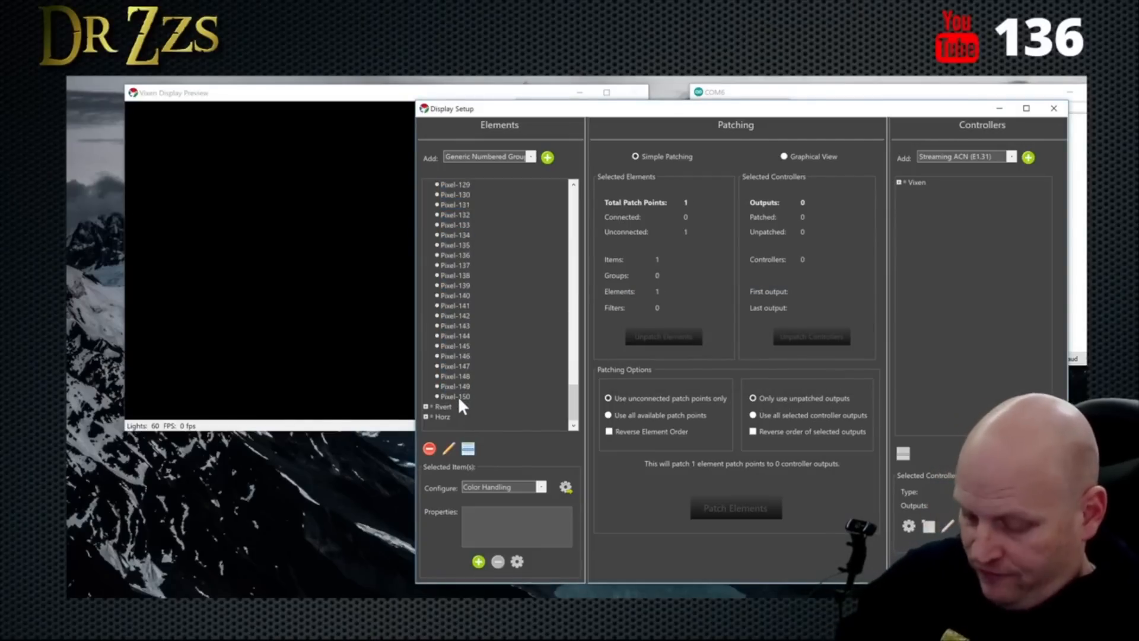
left_click(458, 396, "shift")
left_click(497, 488)
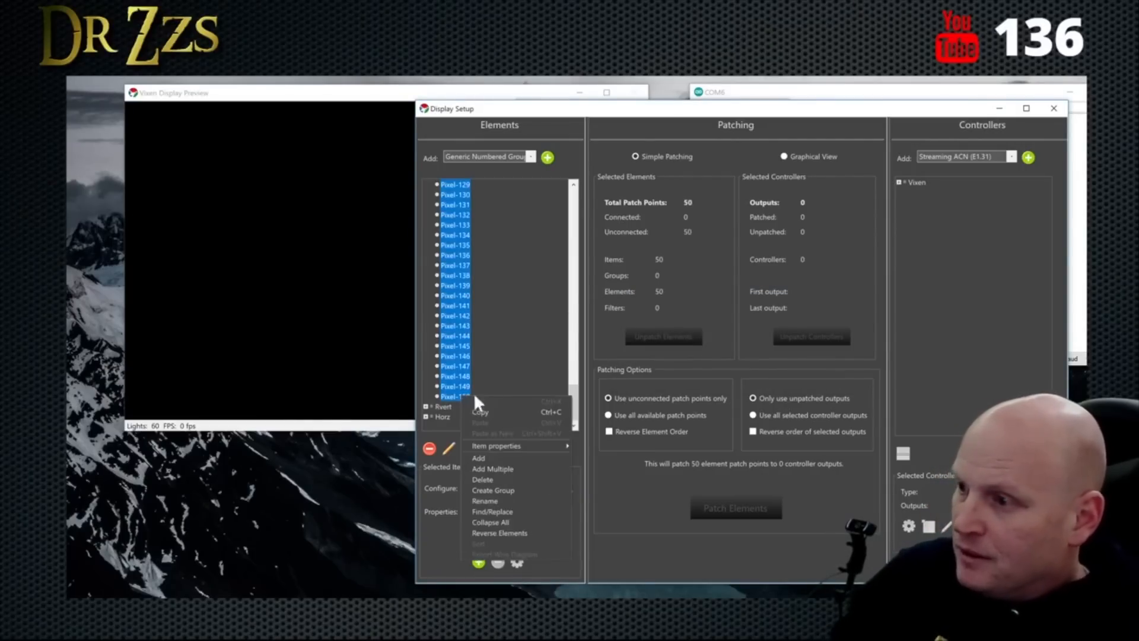
left_click(494, 488)
type("Lvert")
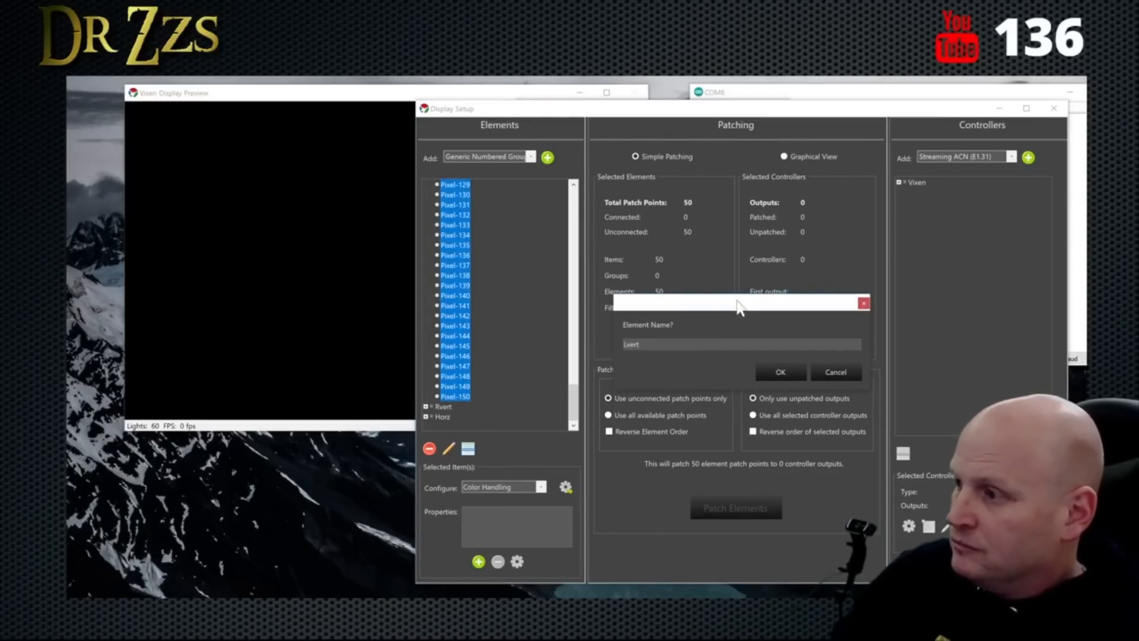
left_click(774, 367)
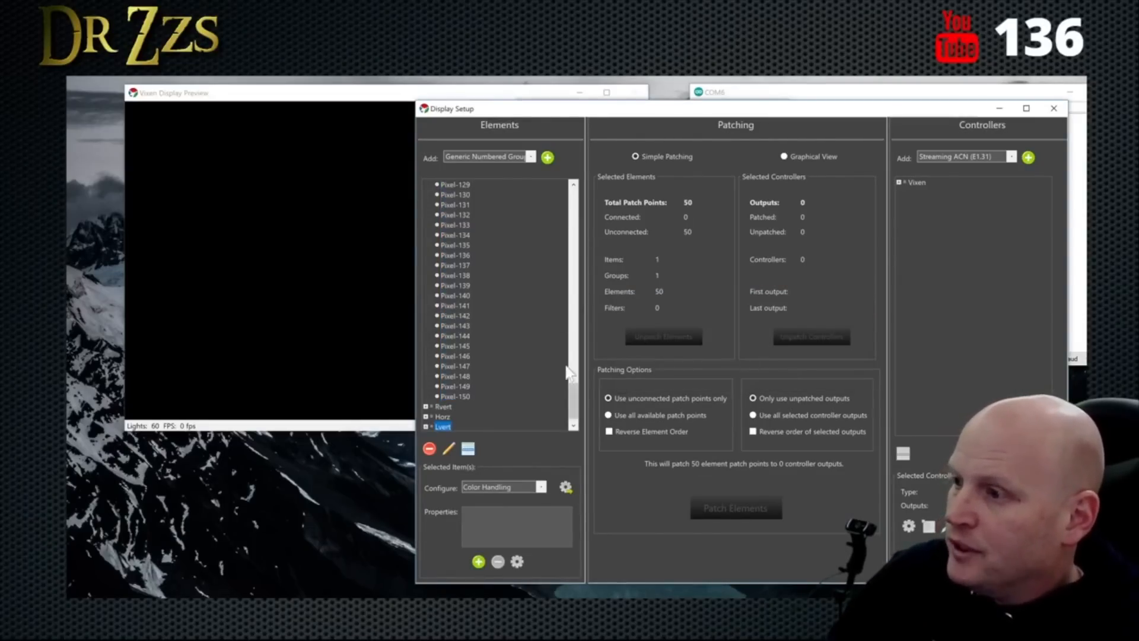
Step: Collapse the OfficeWindow group and configure its color handling as full RGB mixing with the color order RGB
left_click_drag(577, 399, 575, 173)
left_click(426, 184)
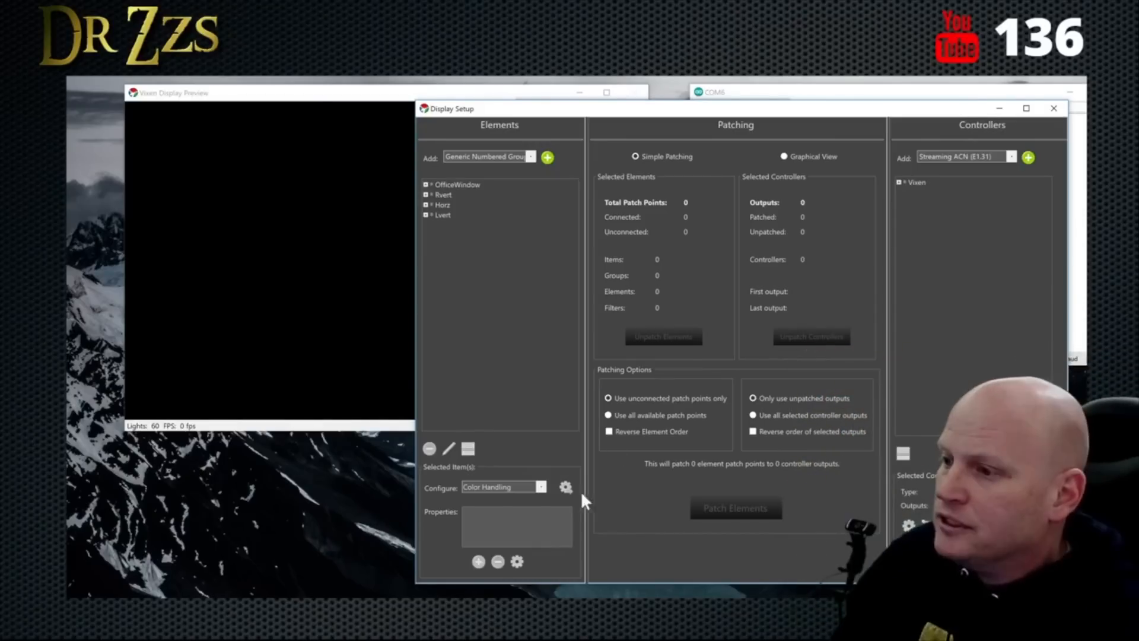
left_click(446, 185)
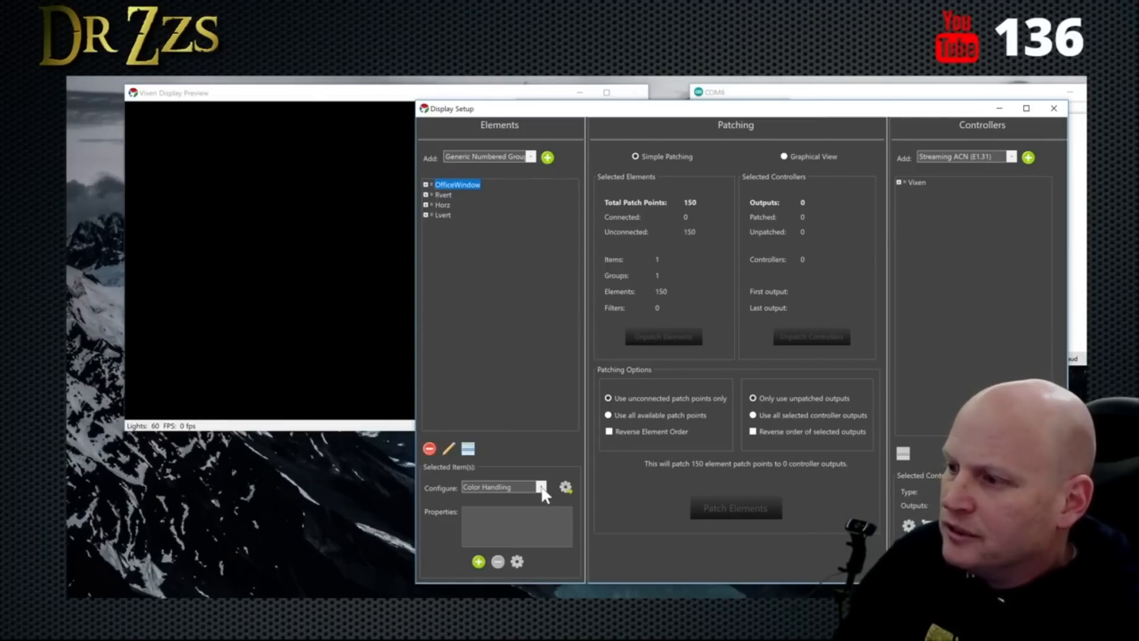
left_click_drag(618, 112, 610, 76)
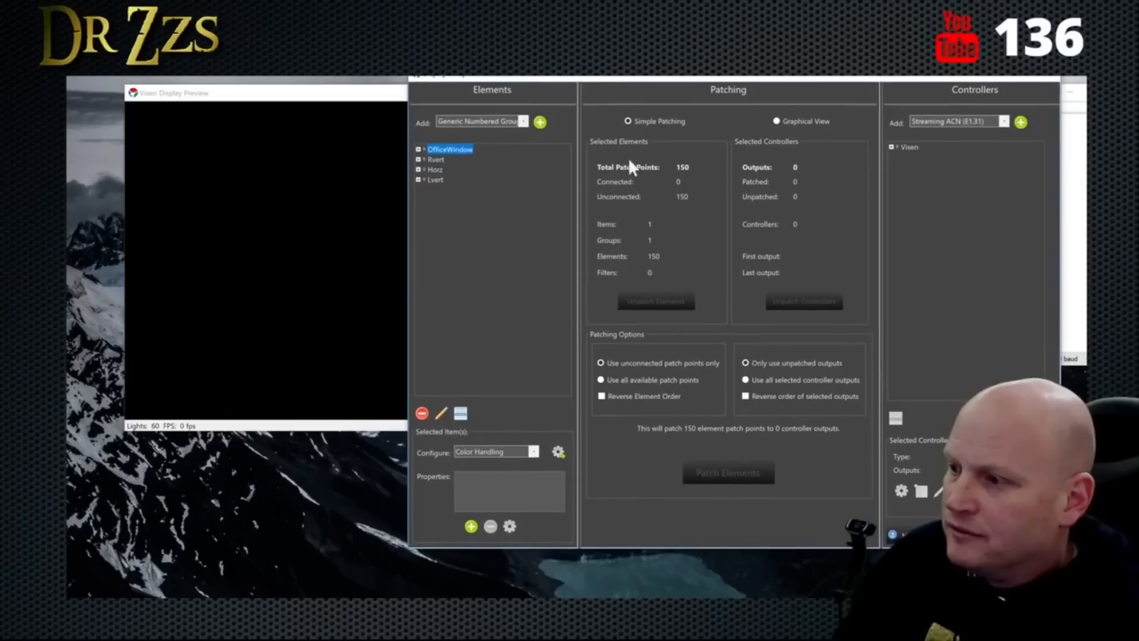
left_click(557, 451)
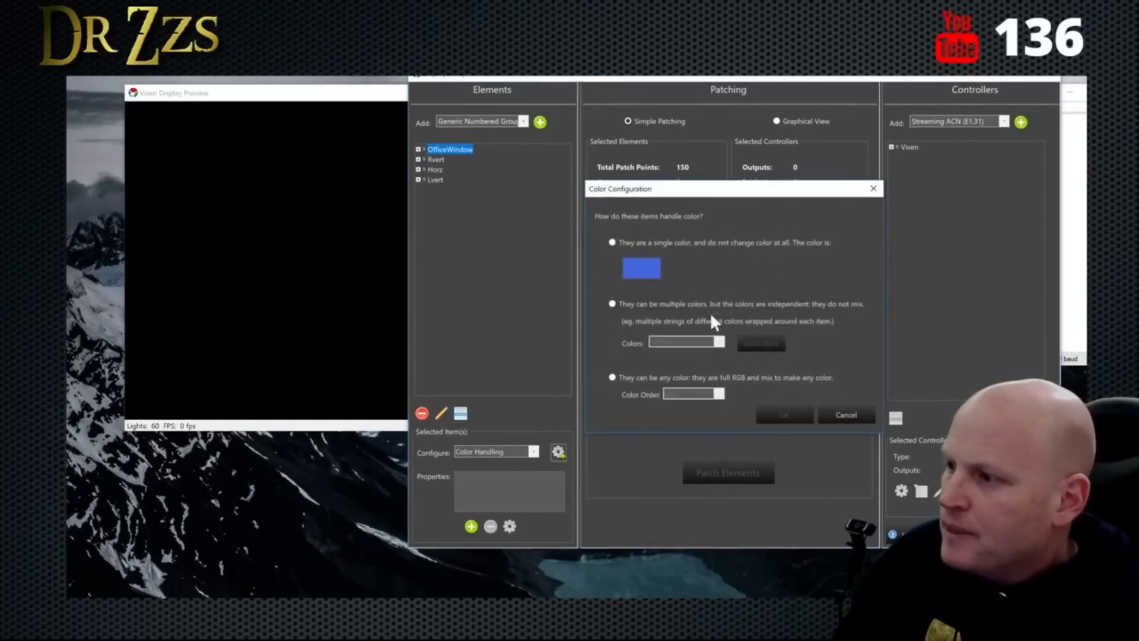
left_click_drag(681, 191, 637, 131)
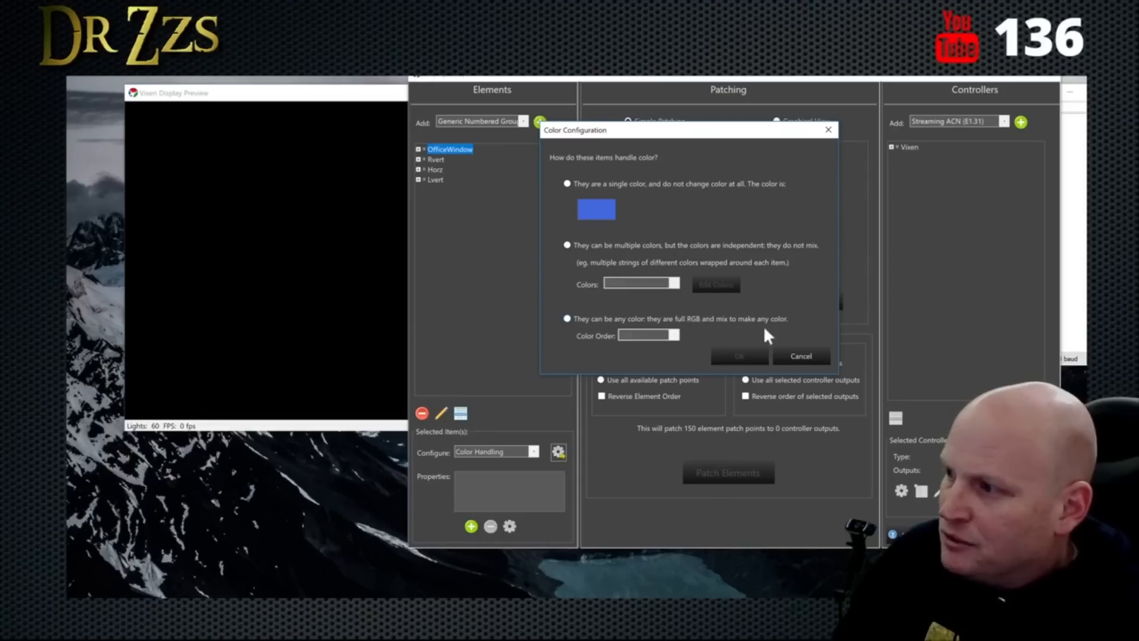
left_click(567, 318)
left_click(674, 335)
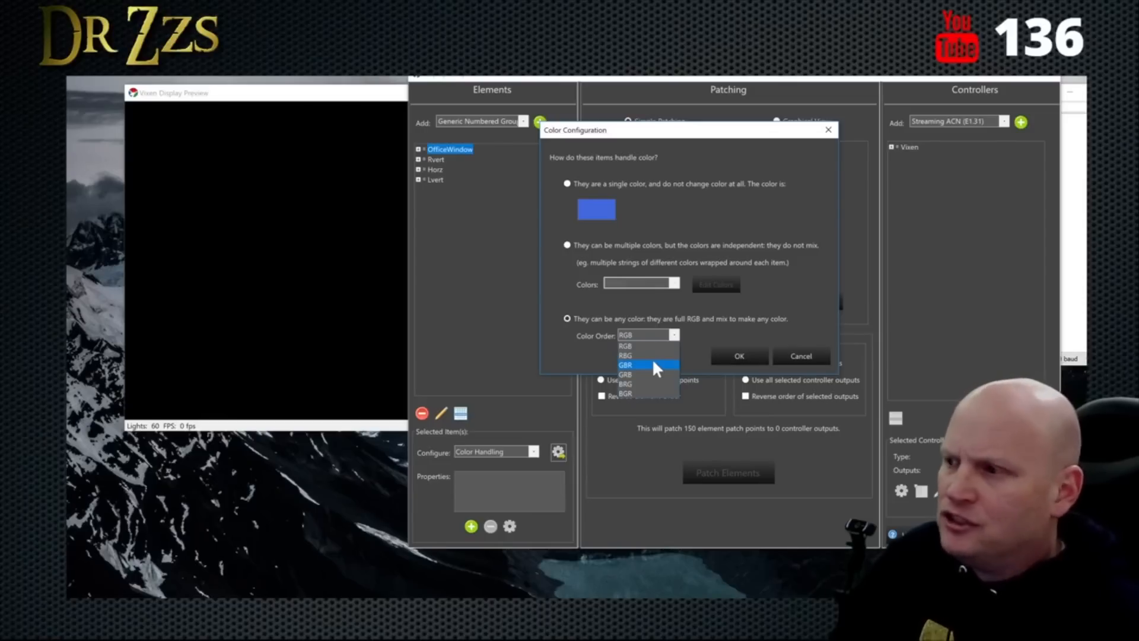
left_click(612, 342)
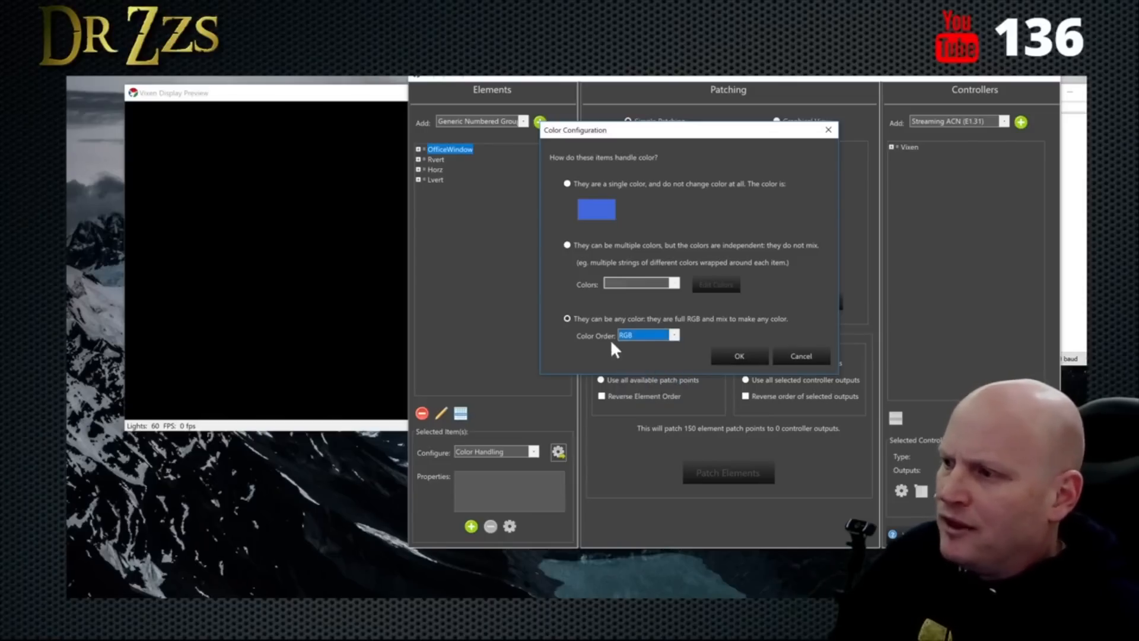
left_click(741, 355)
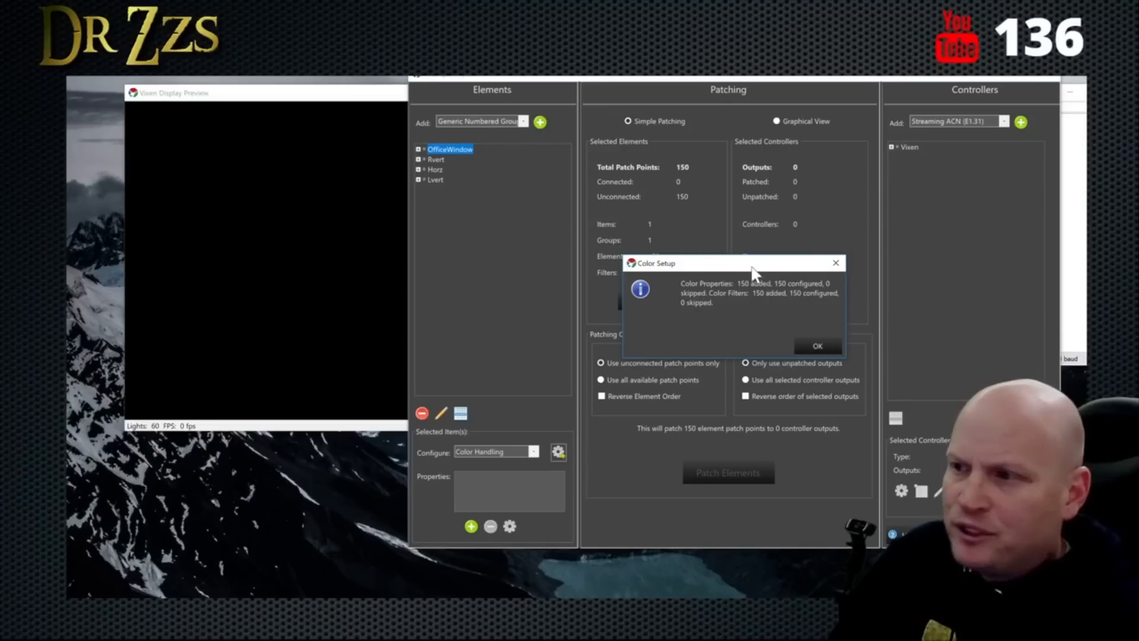
left_click_drag(752, 266, 689, 260)
left_click(759, 337)
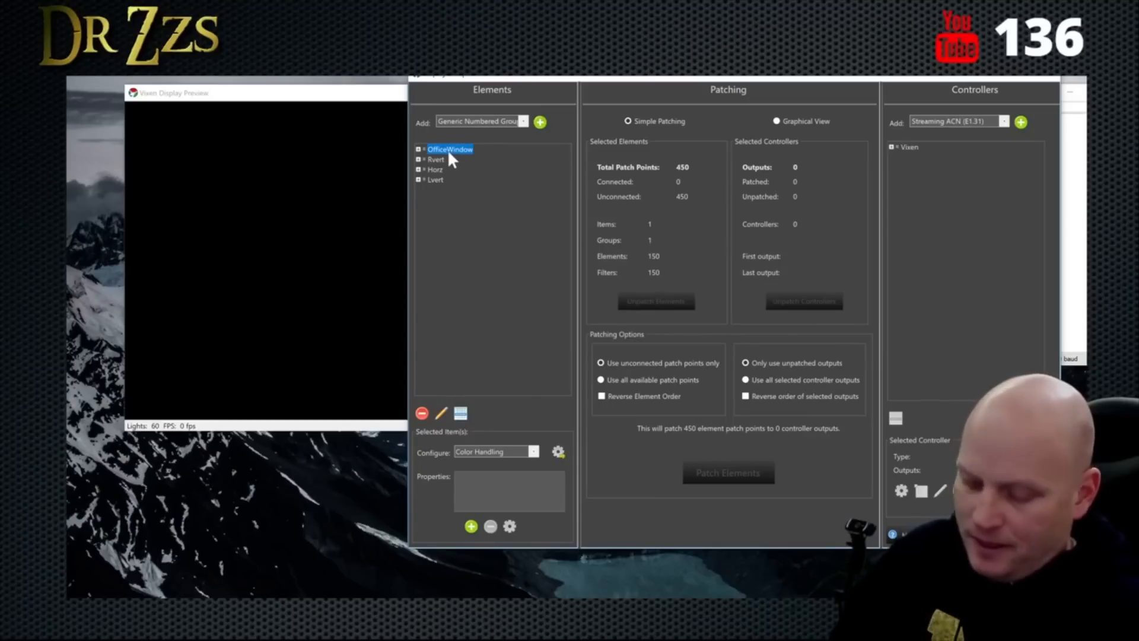
Step: Patch the OfficeWindow elements to the Vixen controller and review the controller's individual outputs
left_click(906, 148)
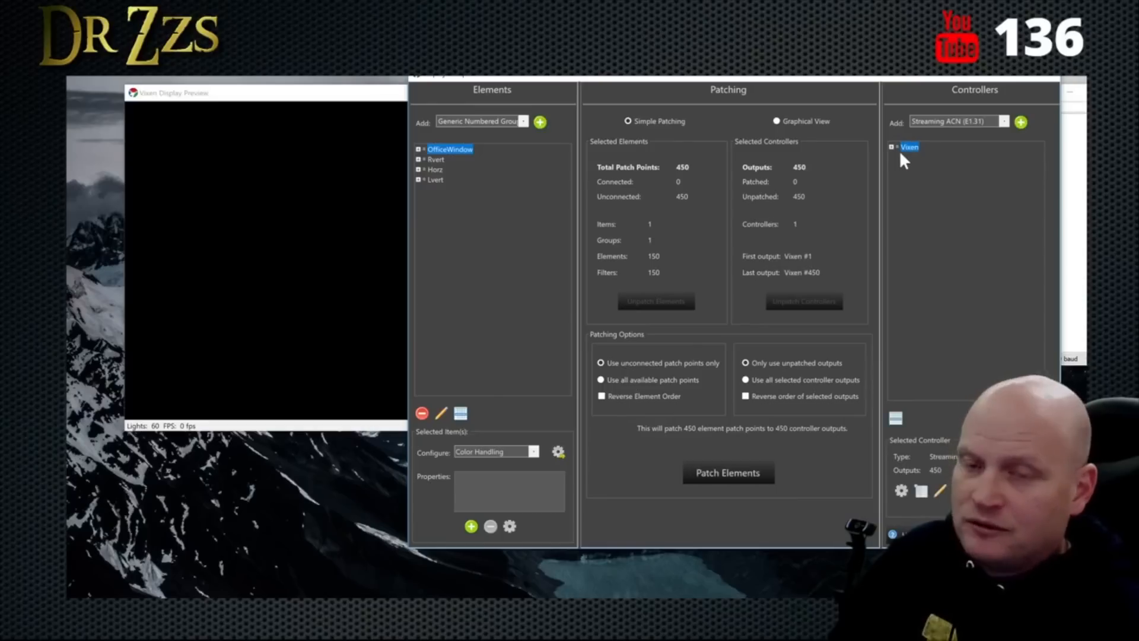
mouse_move(828, 84)
left_mouse_down()
mouse_move(846, 94)
mouse_move(819, 84)
left_mouse_up()
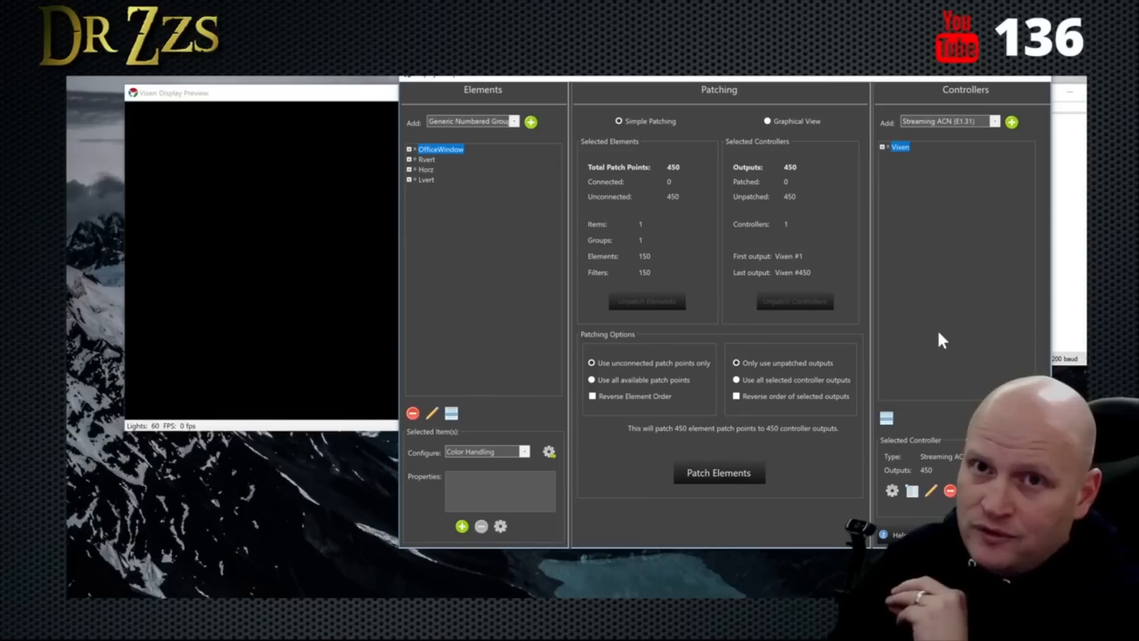
left_click(717, 472)
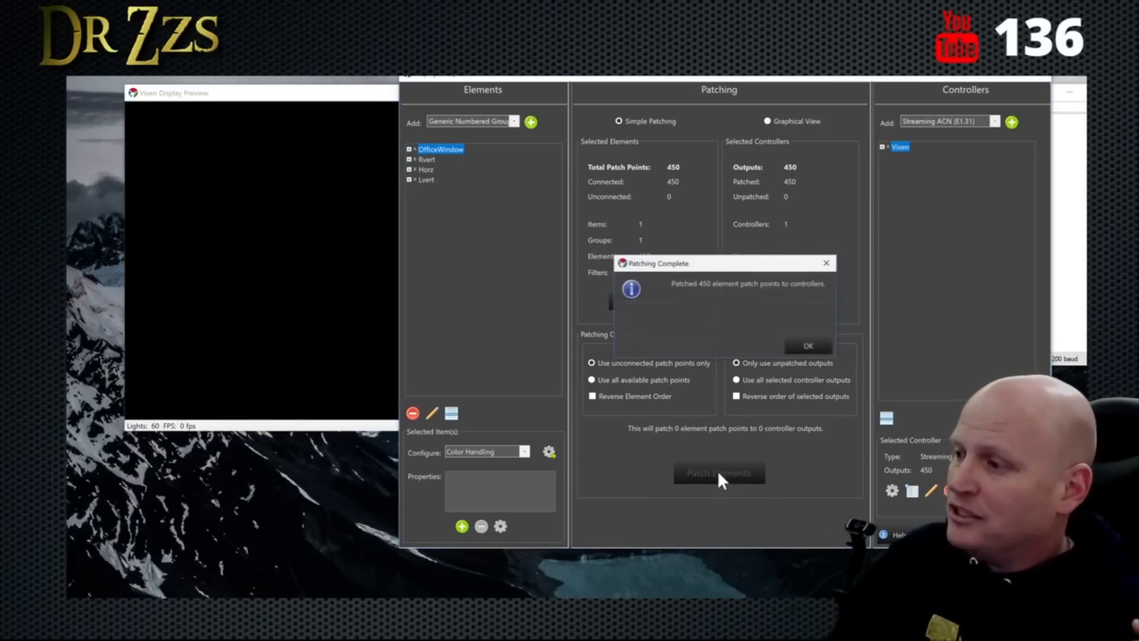
left_click(808, 345)
left_click(882, 147)
scroll(918, 350, "down", 4)
scroll(917, 350, "up", 4)
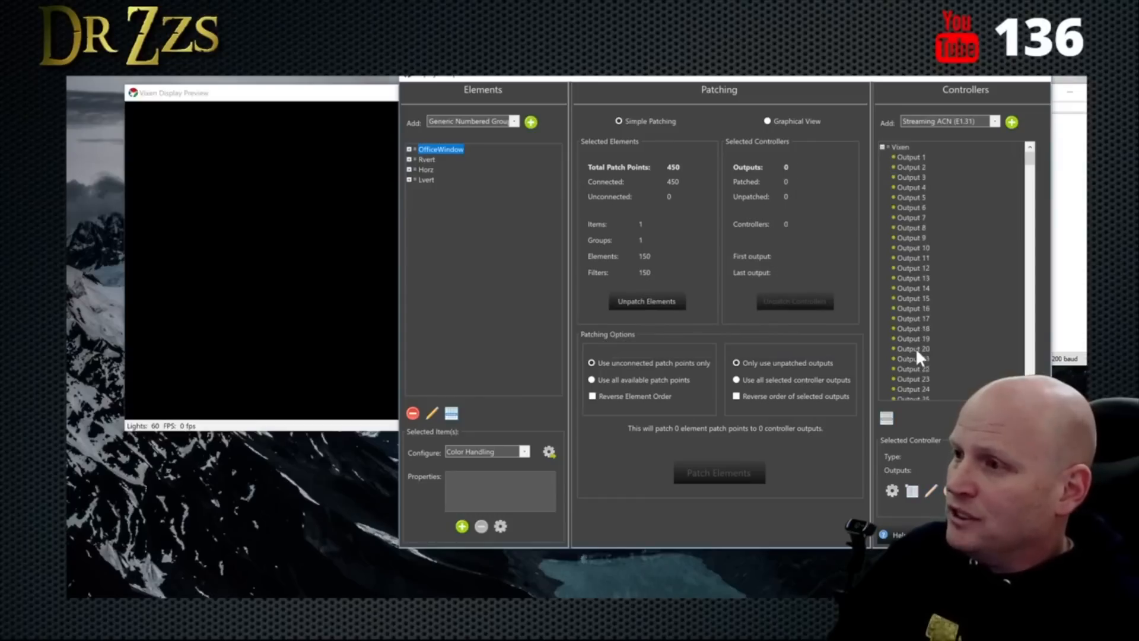
left_click(406, 146)
left_click(408, 149)
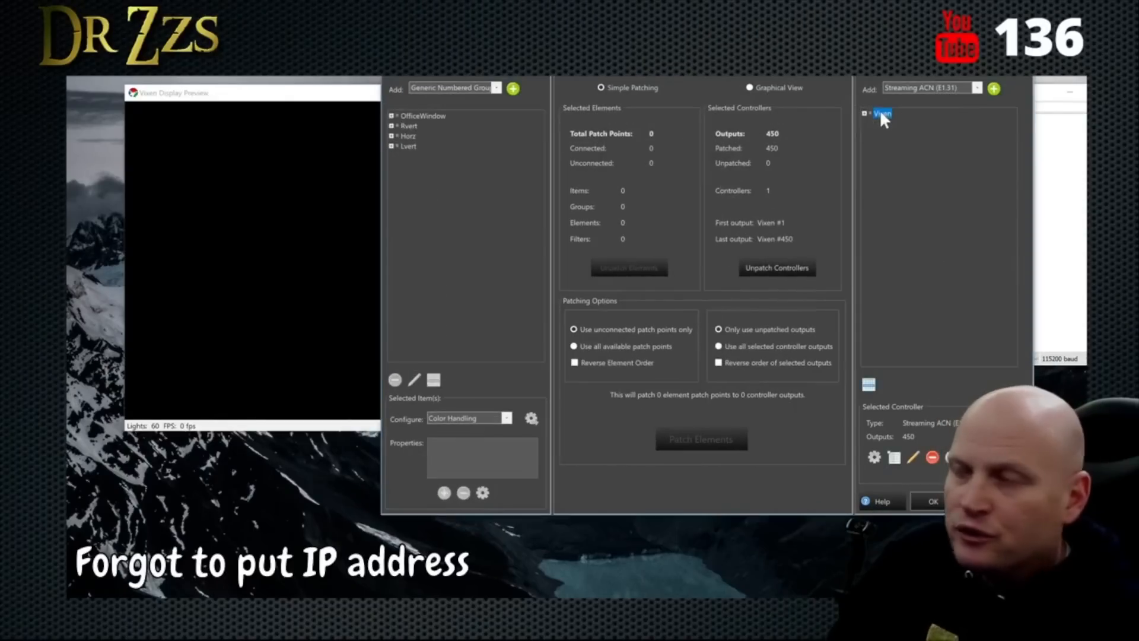
Step: Open the Vixen controller's E1.31 configuration and add a new unicast destination by IP address
right_click(877, 114)
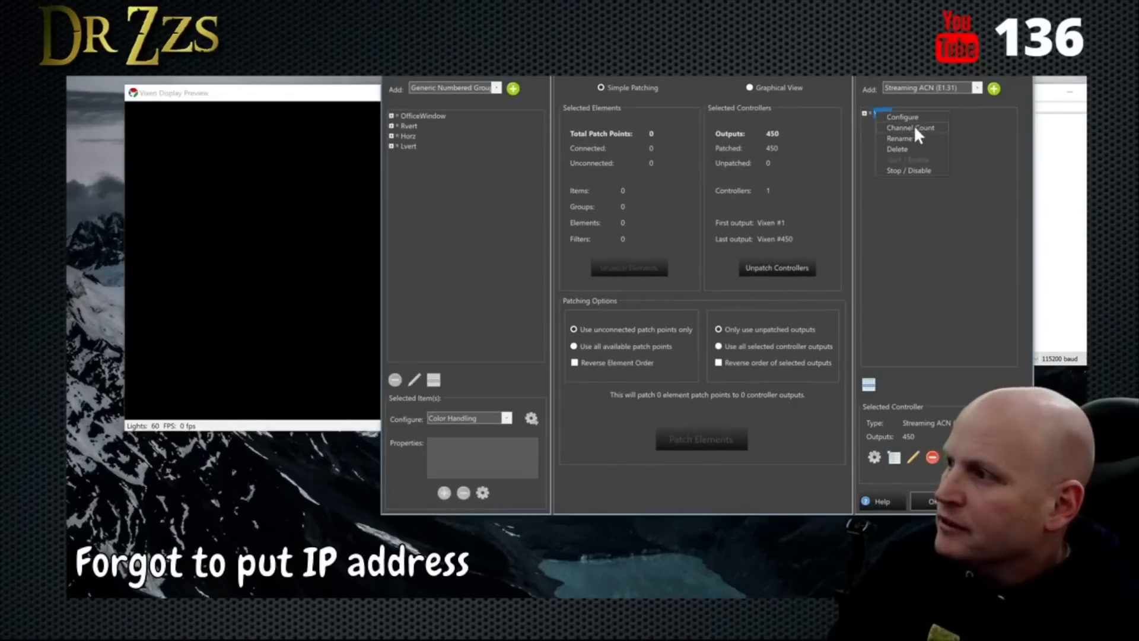
left_click(907, 117)
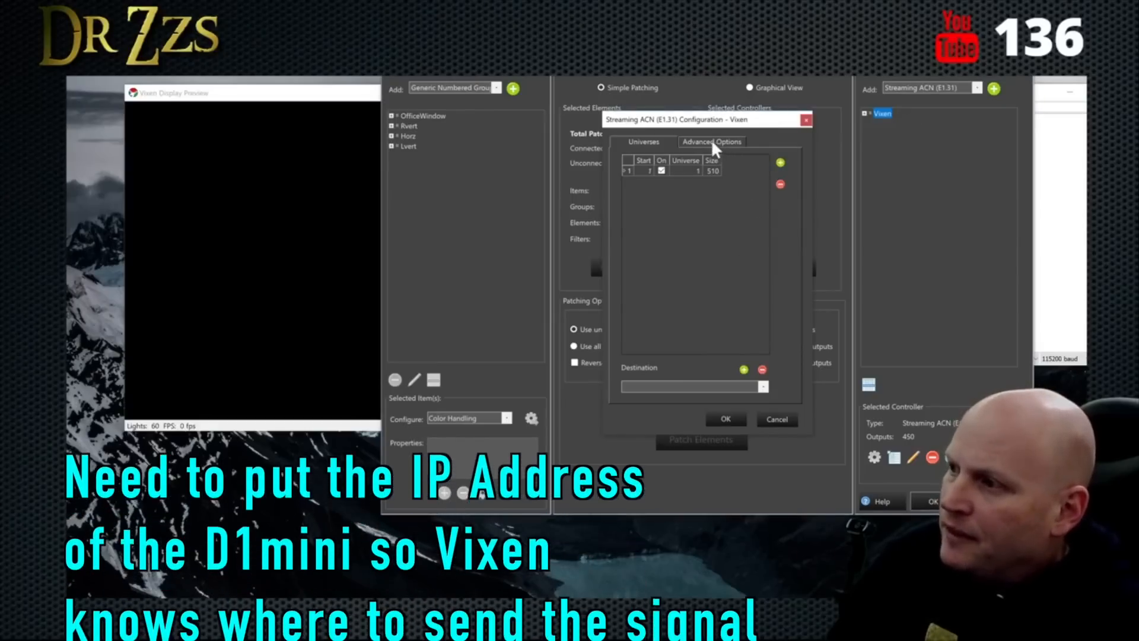
left_click(743, 370)
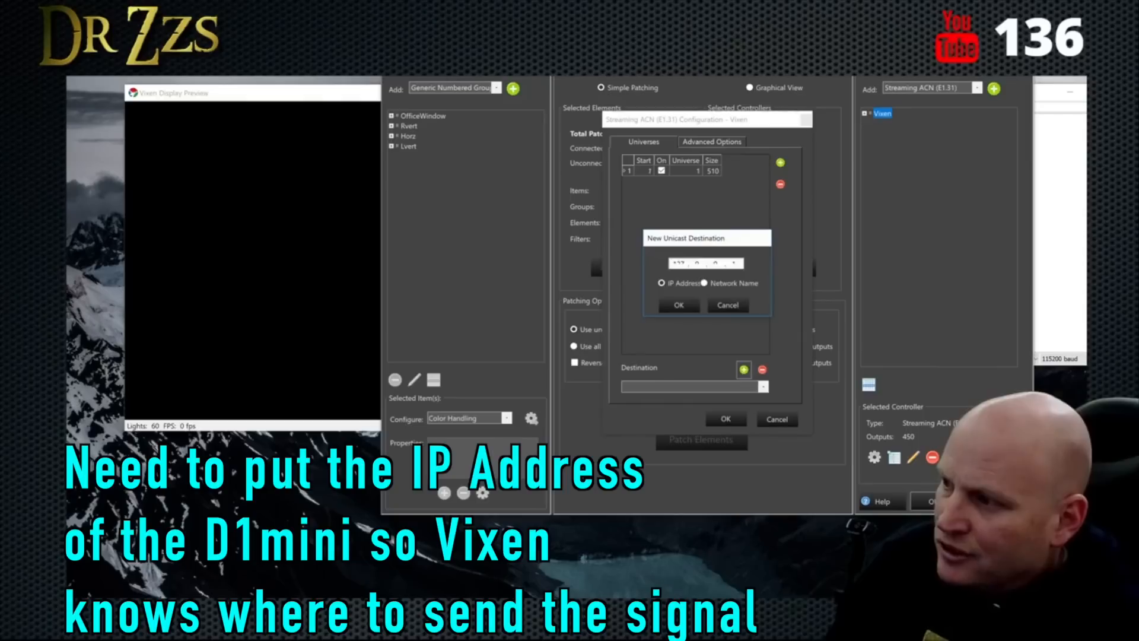
left_click_drag(702, 228, 702, 208)
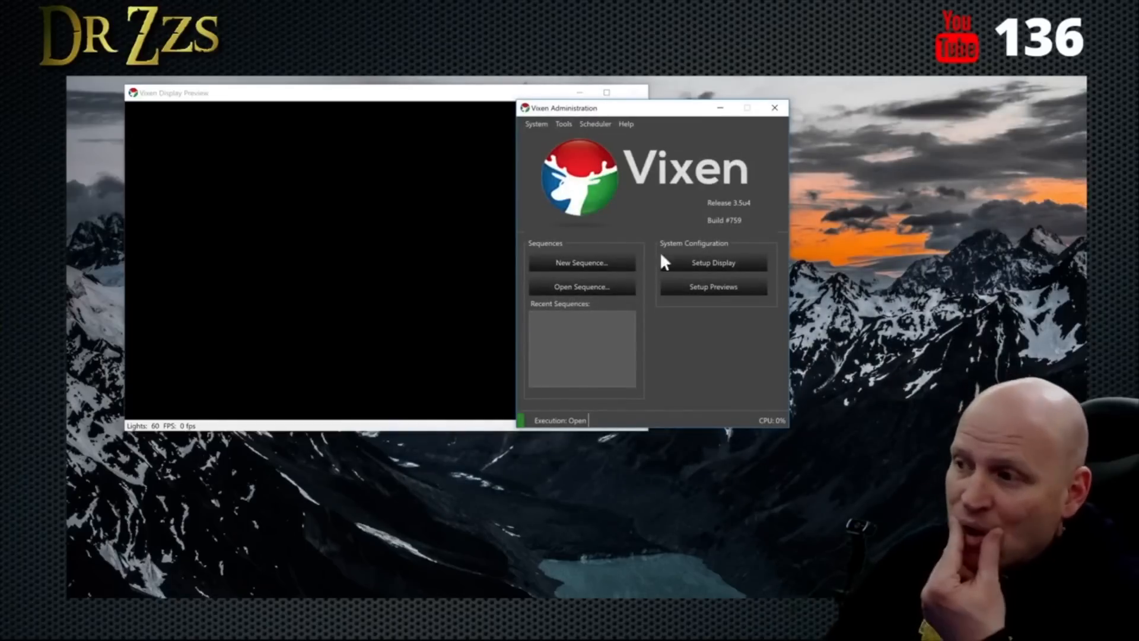
Step: Create a new sequence and collapse the OfficeWindow group in its timeline
left_click(579, 268)
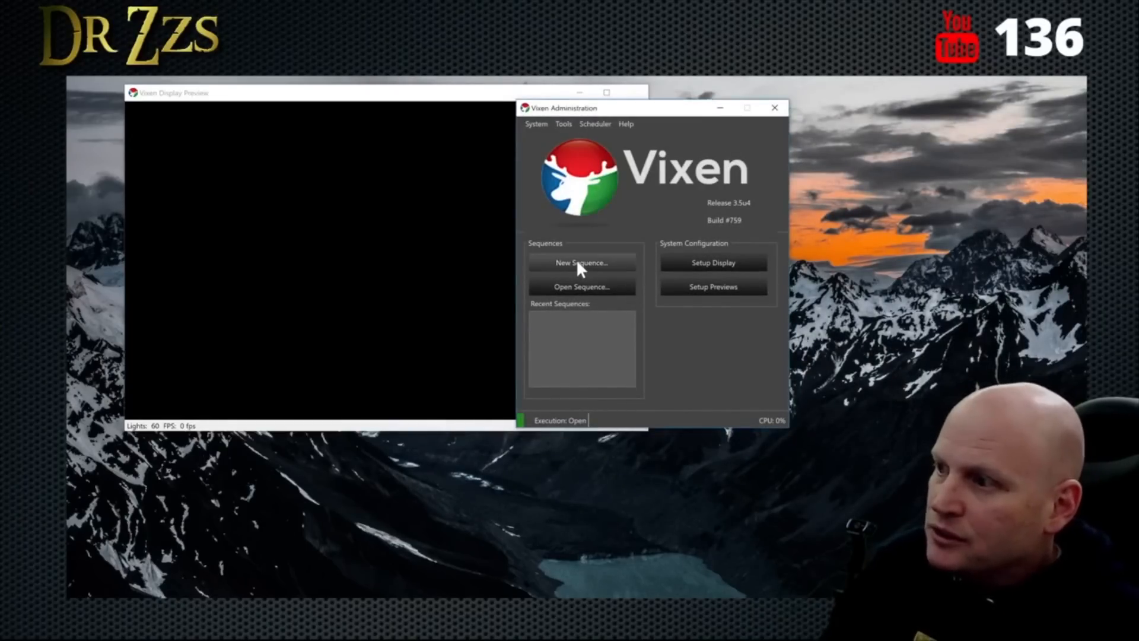
scroll(376, 269, "down", 1)
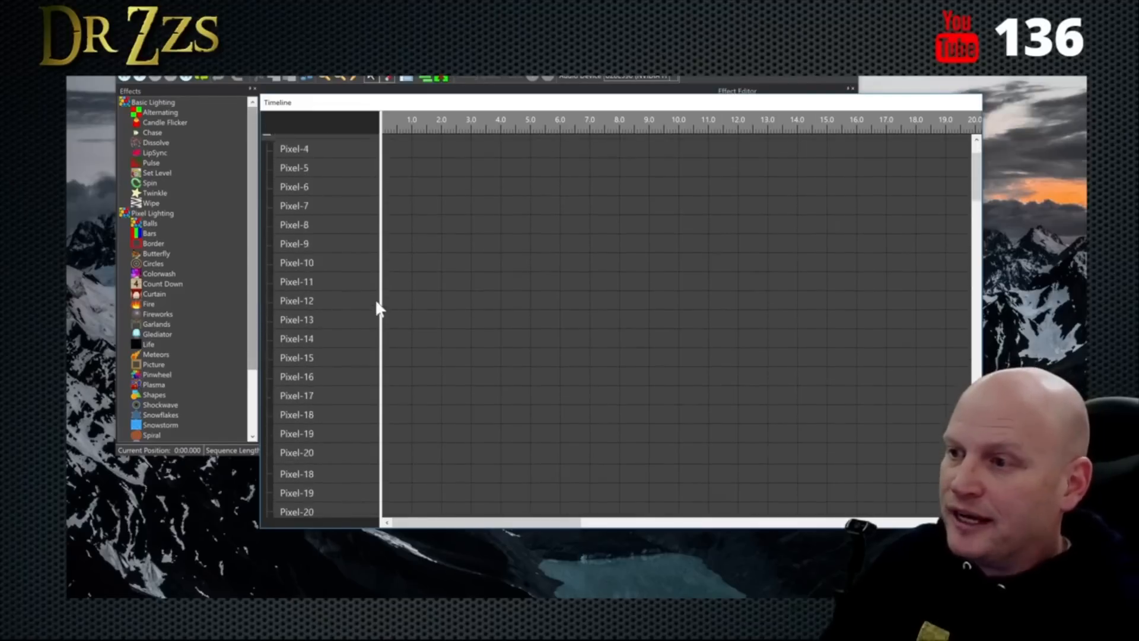
scroll(377, 315, "up", 3)
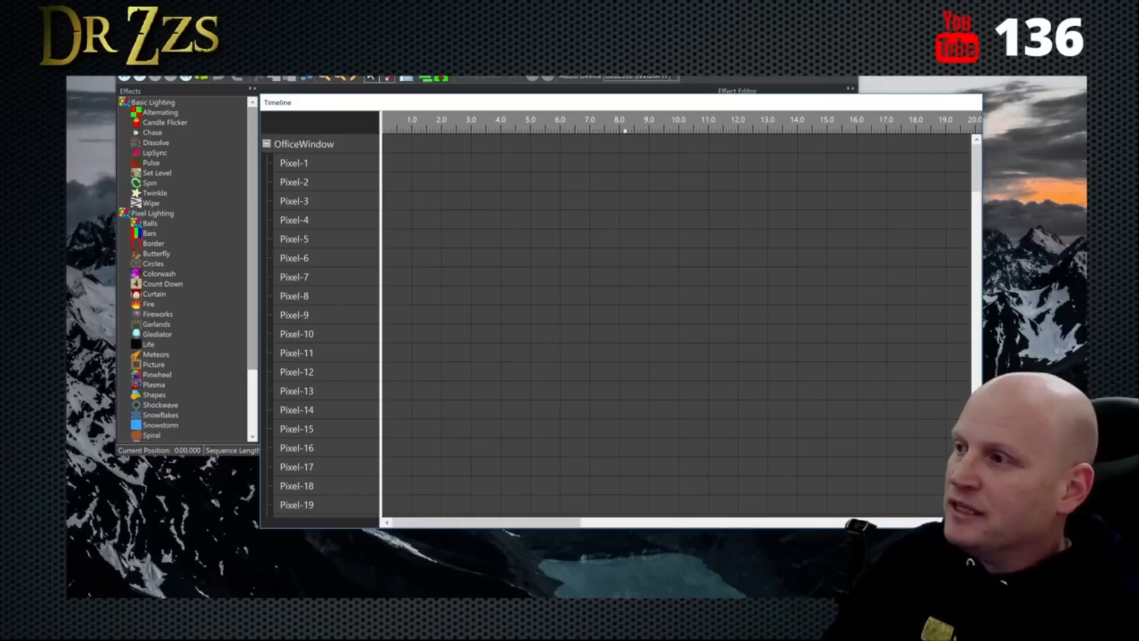
left_click(266, 143)
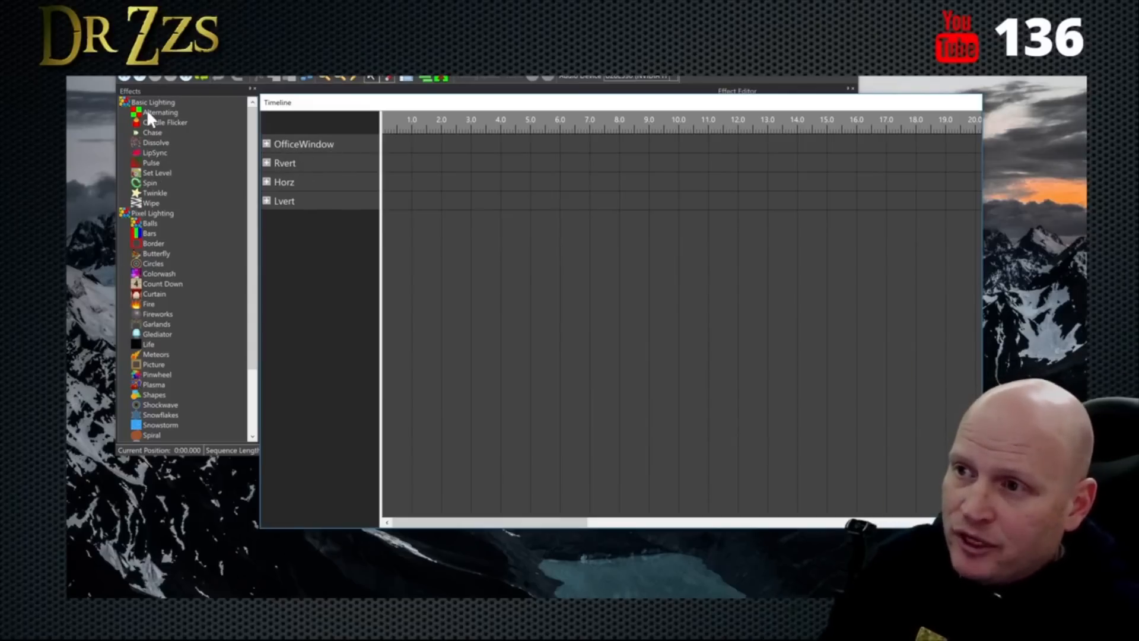
Step: Place an Alternating effect at the start of the OfficeWindow row in the timeline
left_click_drag(141, 112, 397, 144)
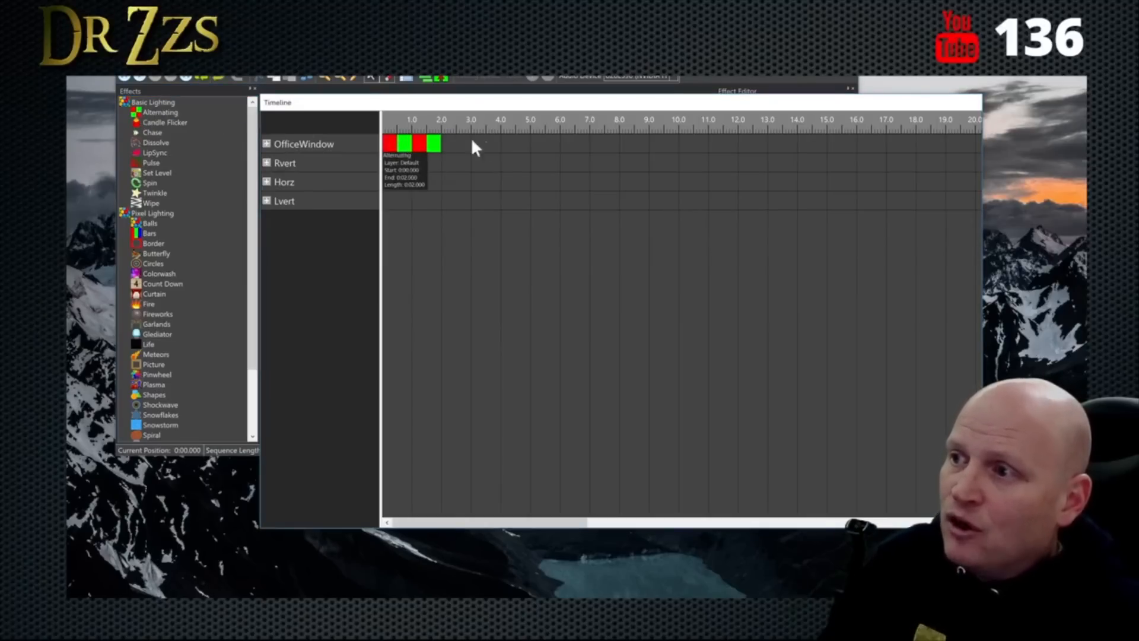
right_click(424, 147)
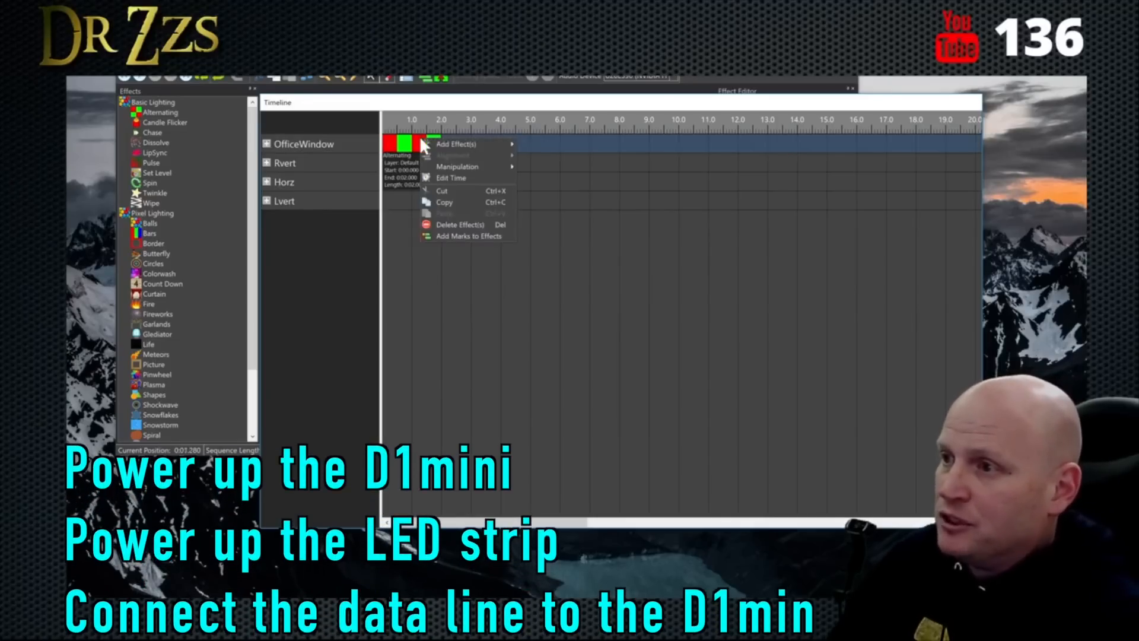
left_click(467, 224)
left_click_drag(159, 112, 391, 141)
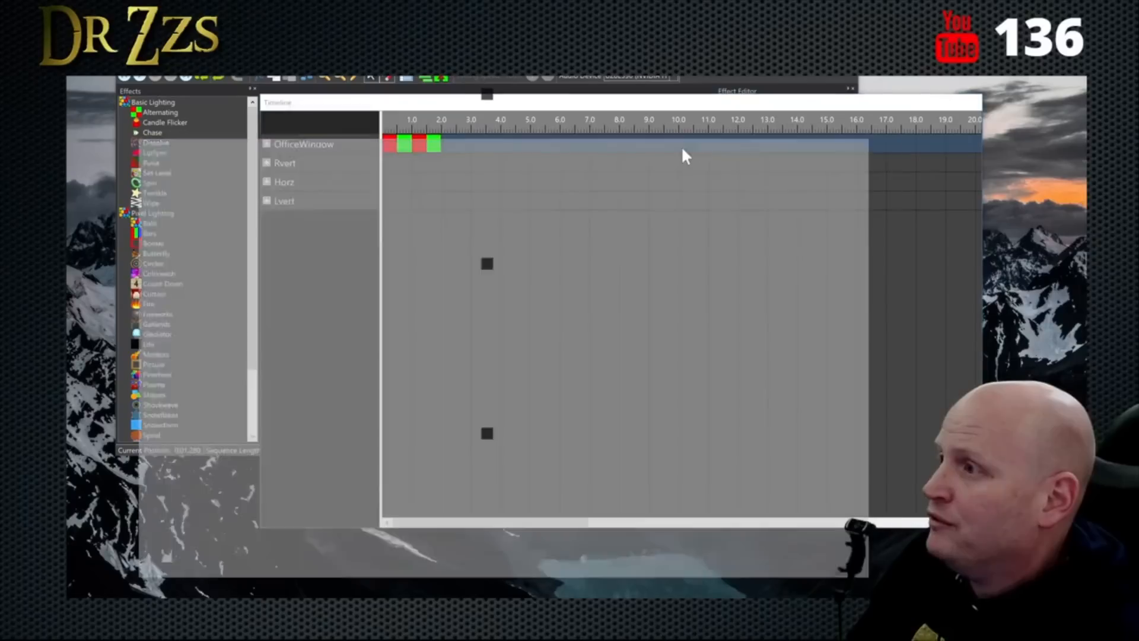
Step: Reposition the floating Timeline window and expand the OfficeWindow group to show its individual pixels
left_click_drag(682, 149, 737, 125)
left_click(779, 109)
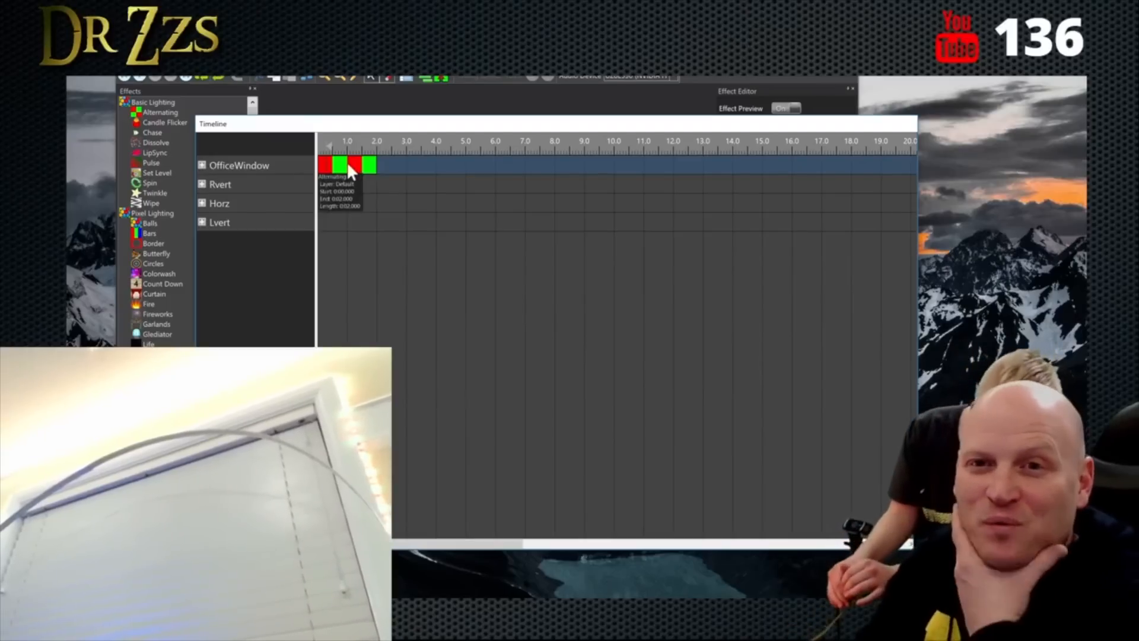
left_click_drag(415, 123, 469, 117)
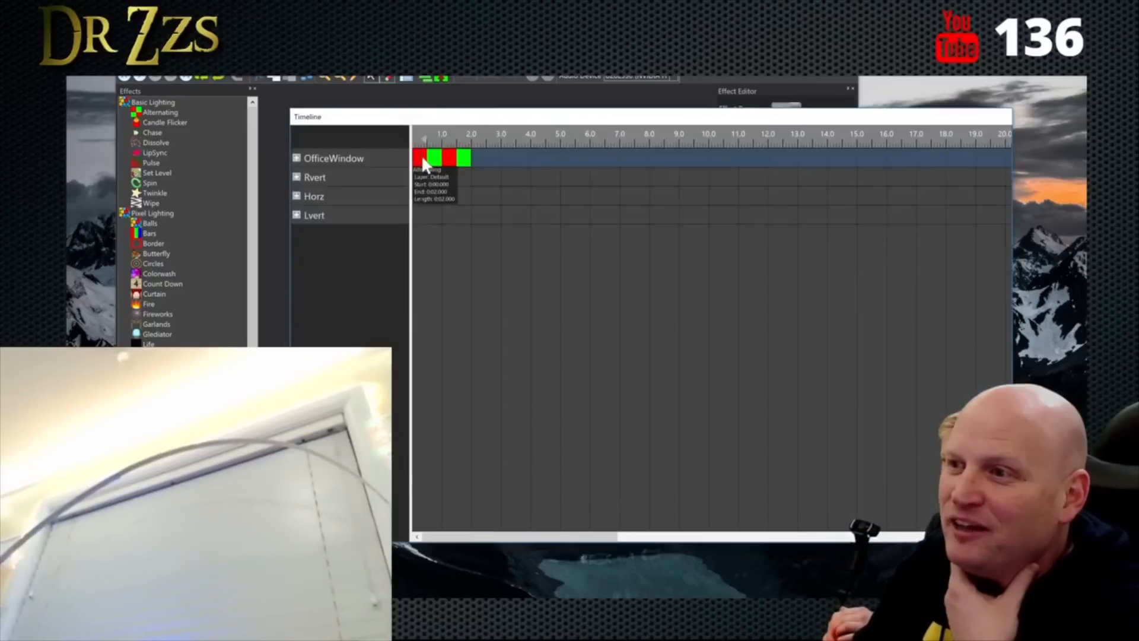
left_click(296, 158)
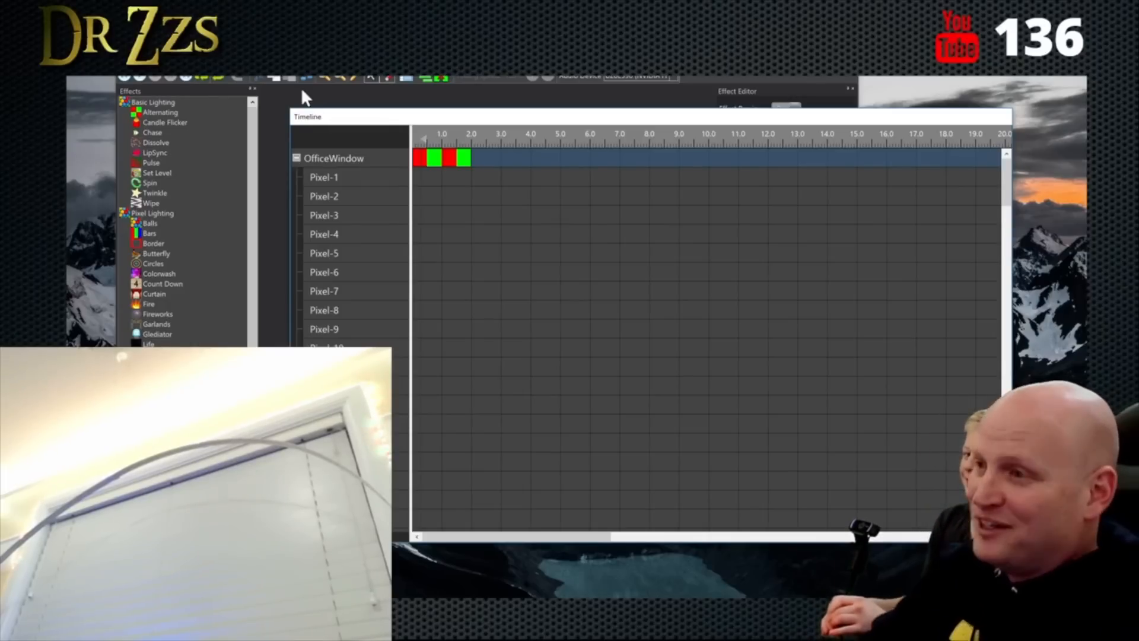
Step: Delete the Alternating effect from the OfficeWindow row and collapse the group
right_click(467, 159)
left_click(510, 248)
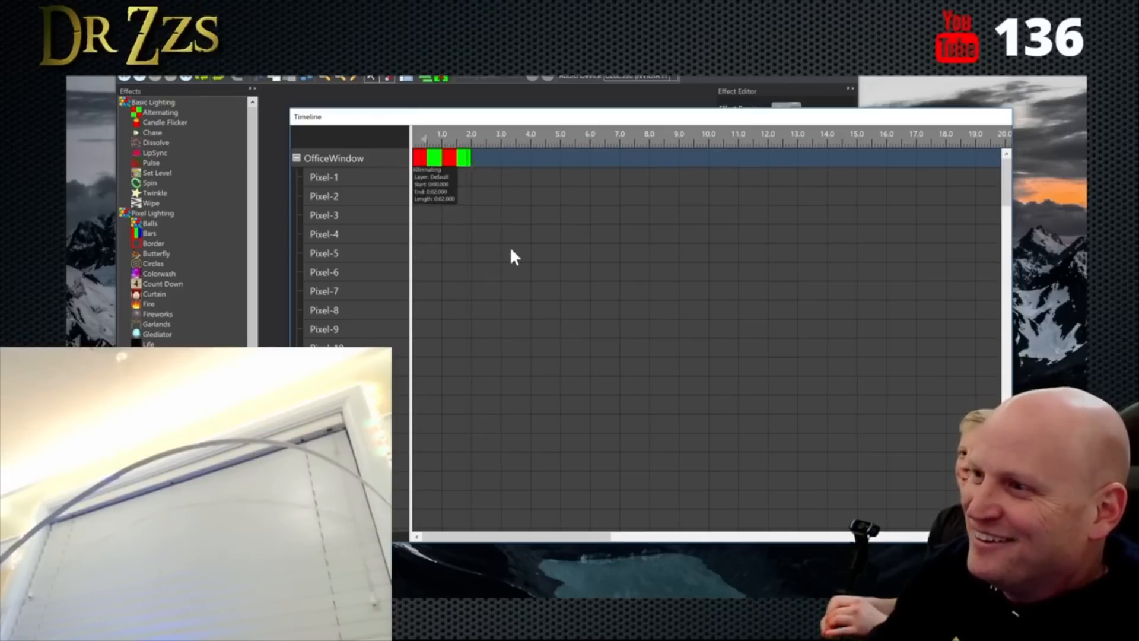
left_click(296, 158)
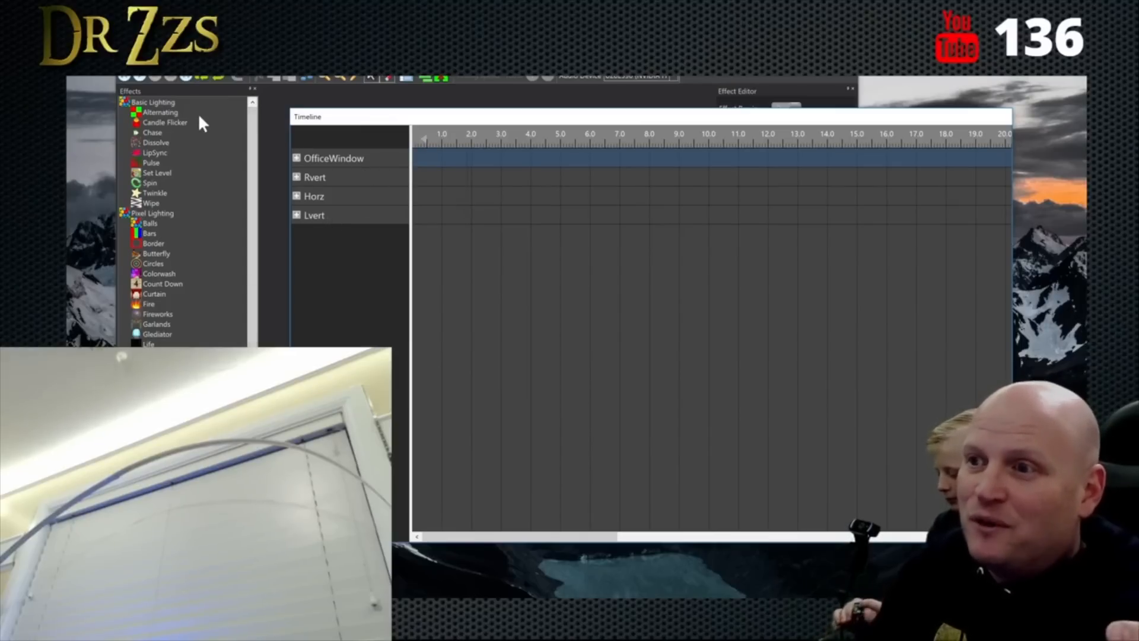
Step: Add Alternating to the Horz row, Twinkle to Rvert and Pulse to Lvert, all near the start of the timeline
left_click_drag(137, 116, 415, 197)
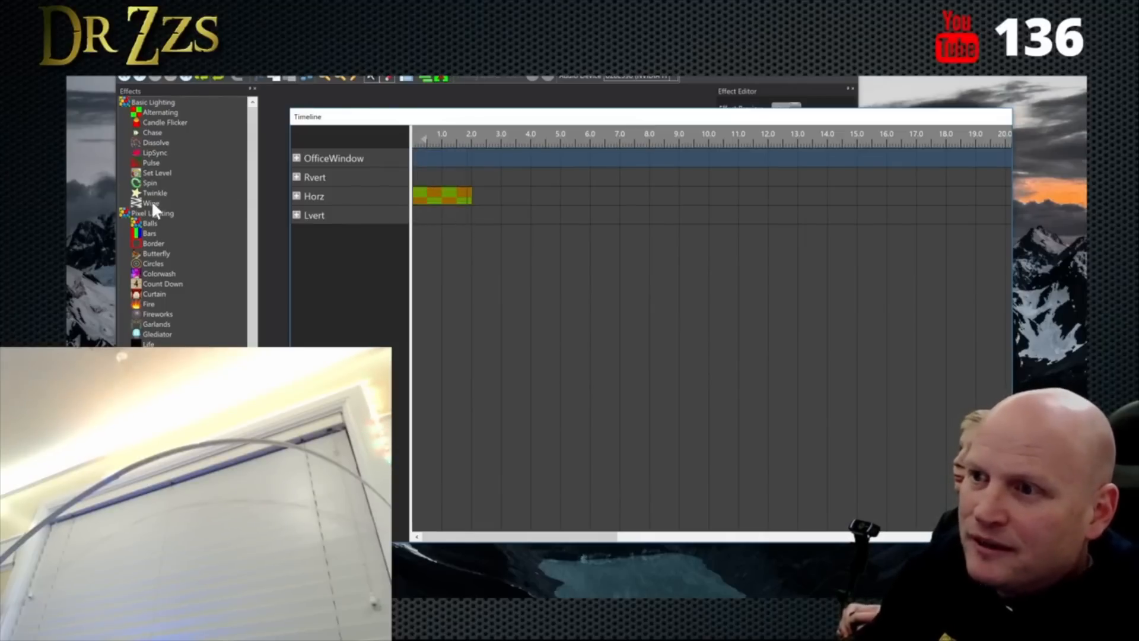
left_click_drag(148, 191, 414, 177)
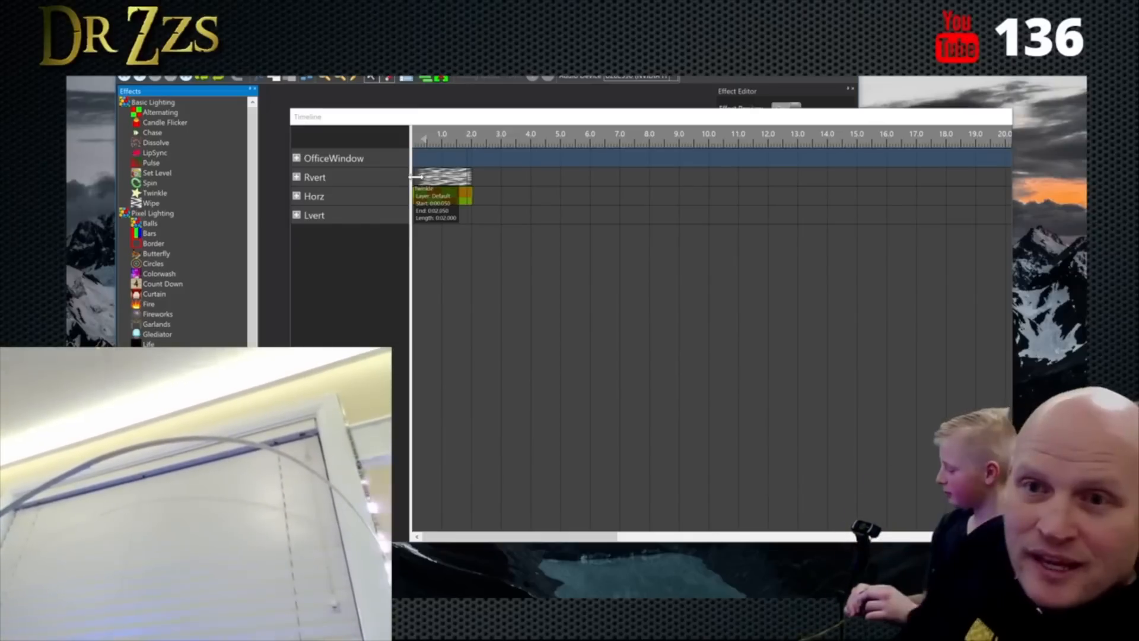
left_click(150, 163)
left_click_drag(149, 161, 414, 216)
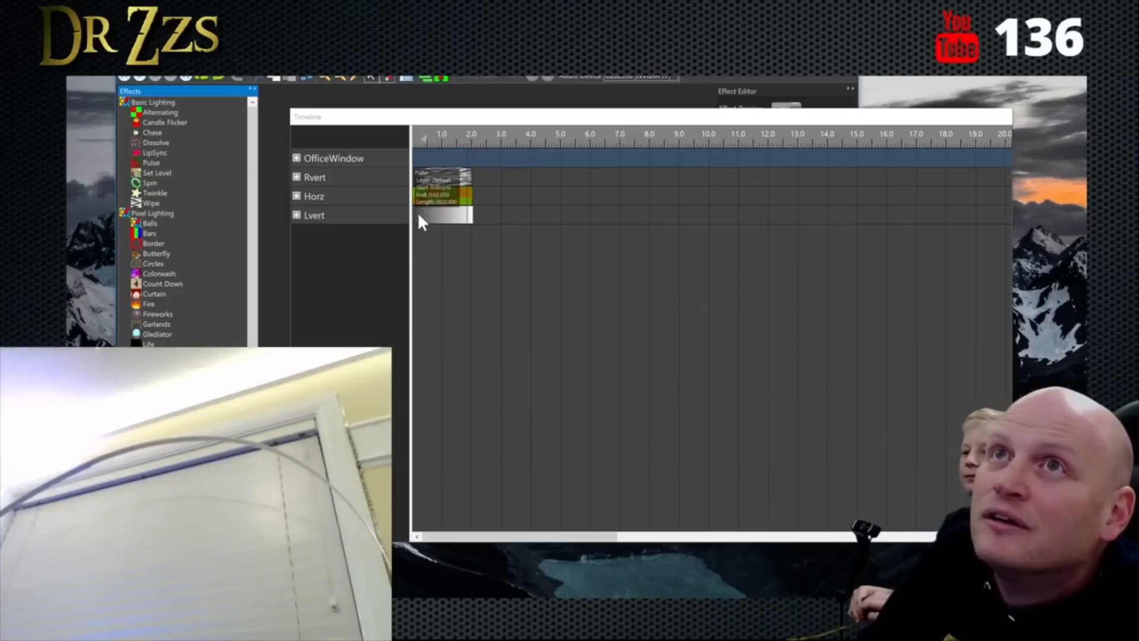
Step: Narrow the Timeline window, open the Color Gradient of the Lvert row's Pulse effect and set its first stop to bright green
left_click(449, 217)
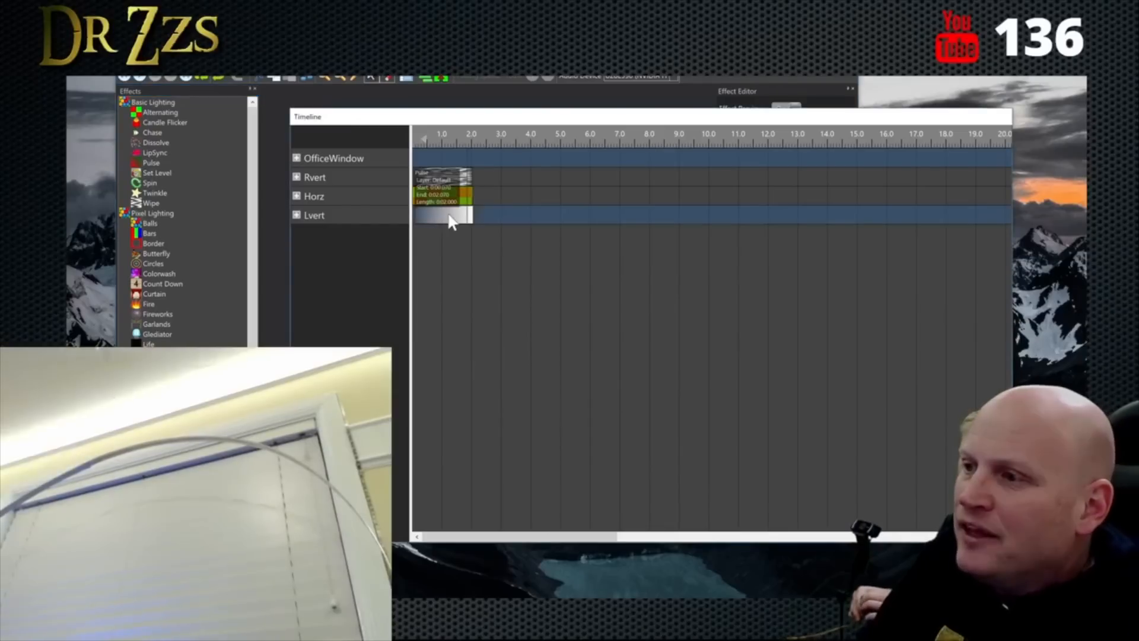
left_click_drag(1016, 164, 678, 169)
left_click(808, 176)
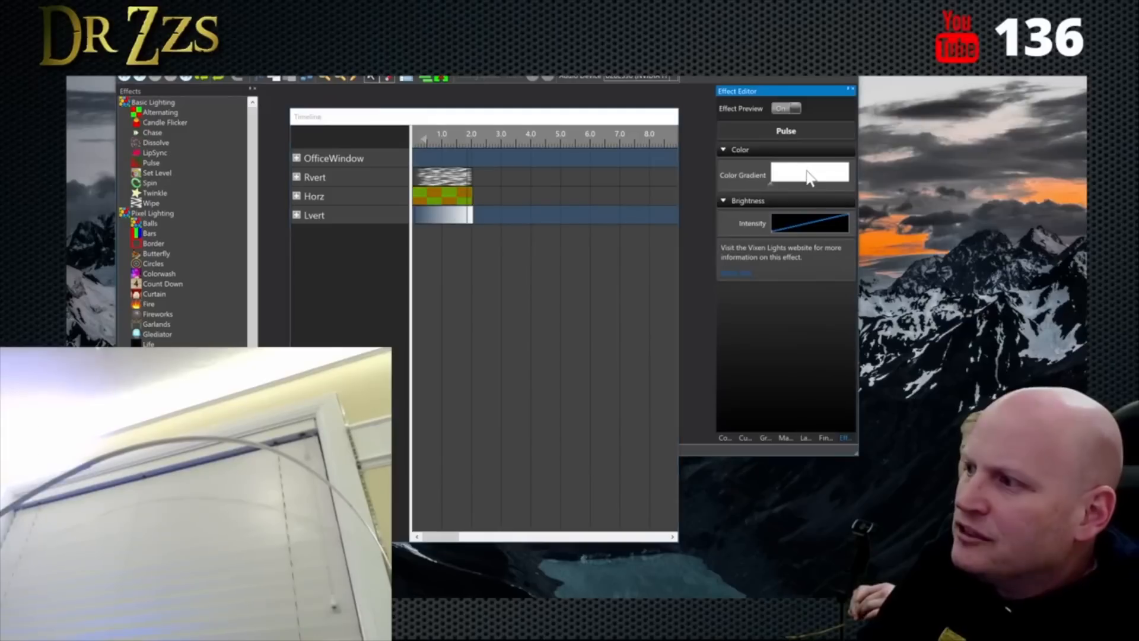
left_click_drag(469, 147, 681, 138)
left_click(547, 197)
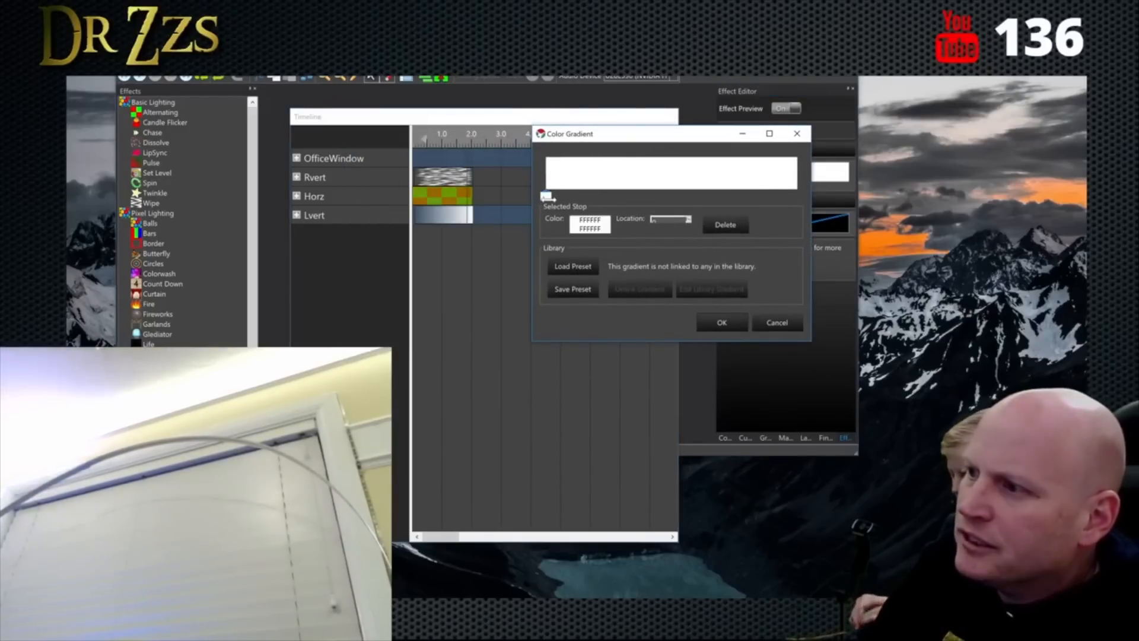
double_click(547, 197)
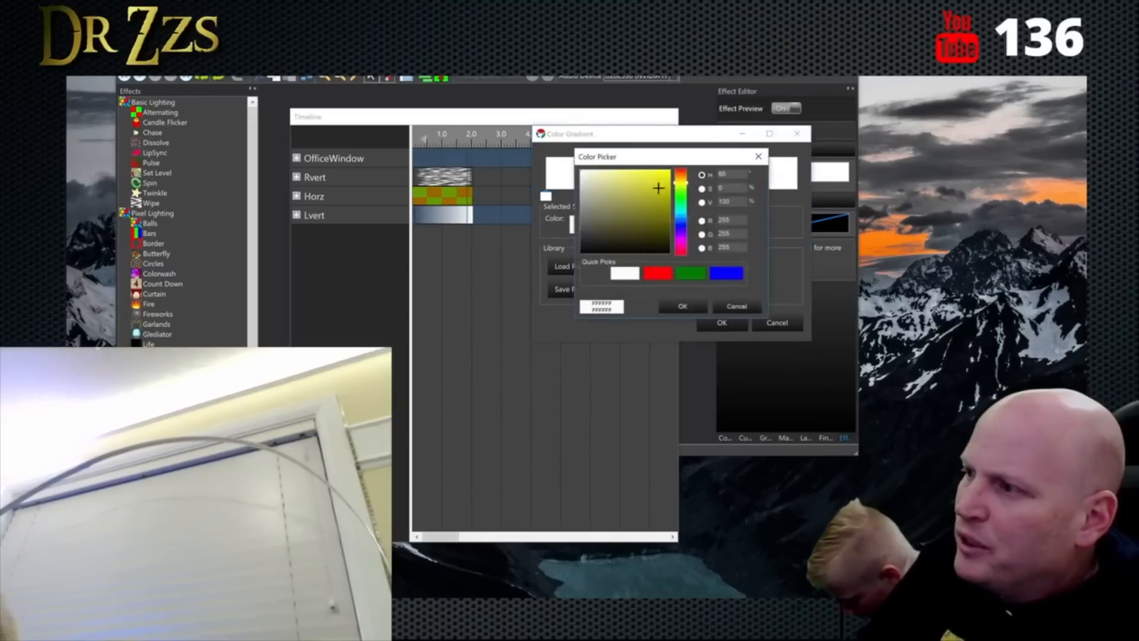
left_click(680, 212)
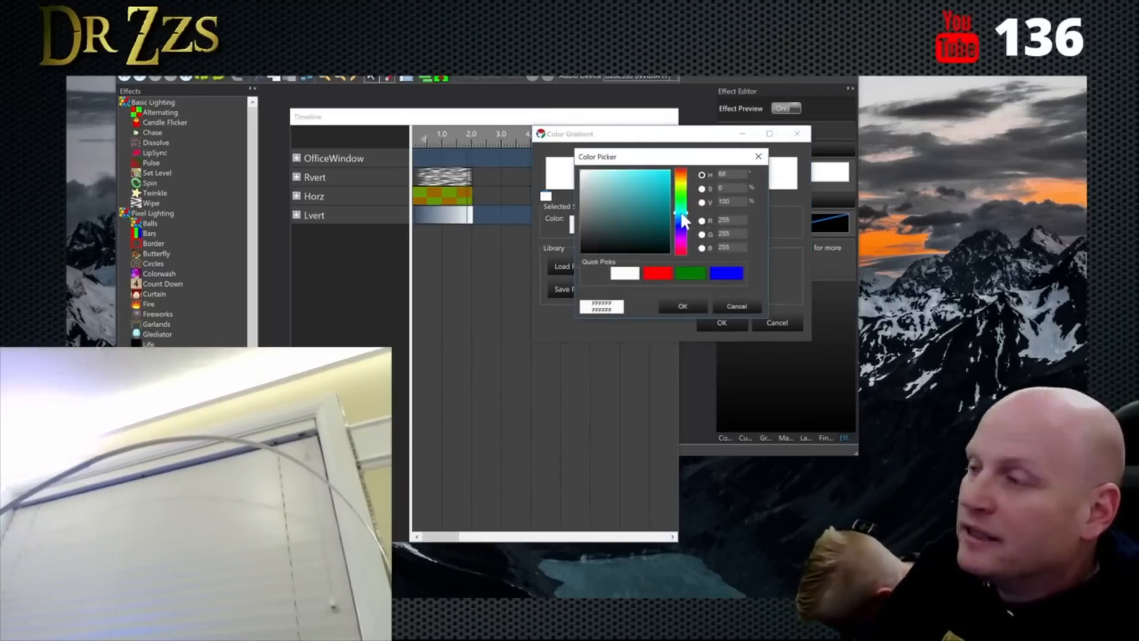
left_click(668, 178)
left_click(683, 306)
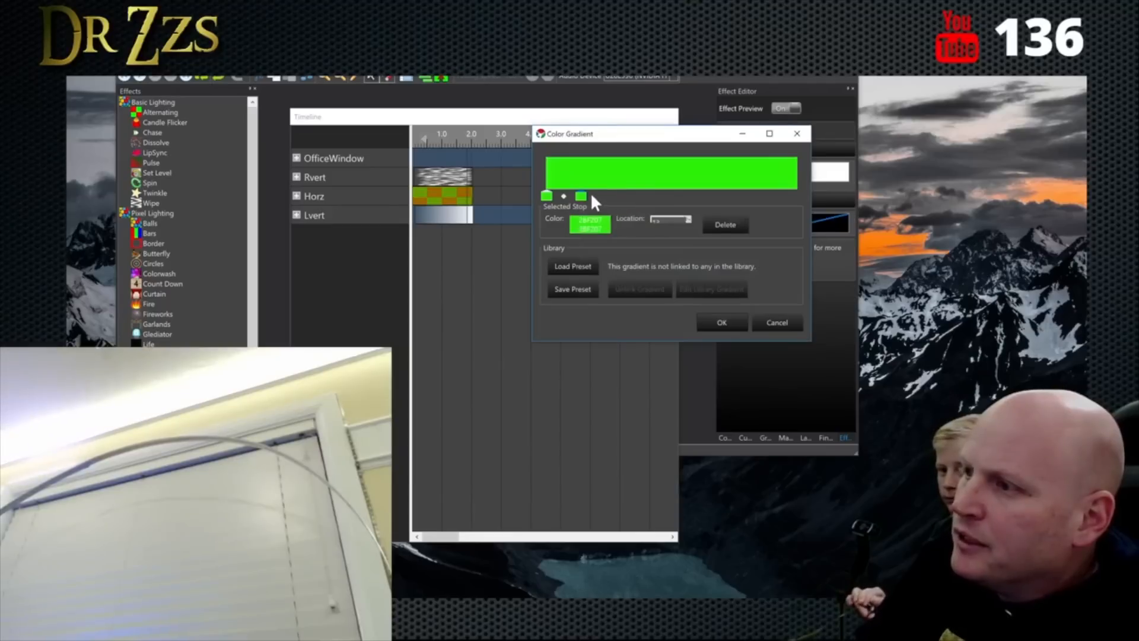
Step: Move the Pulse gradient's second stop to the end, colour it blue and apply the green-to-blue gradient
left_click_drag(585, 196, 610, 195)
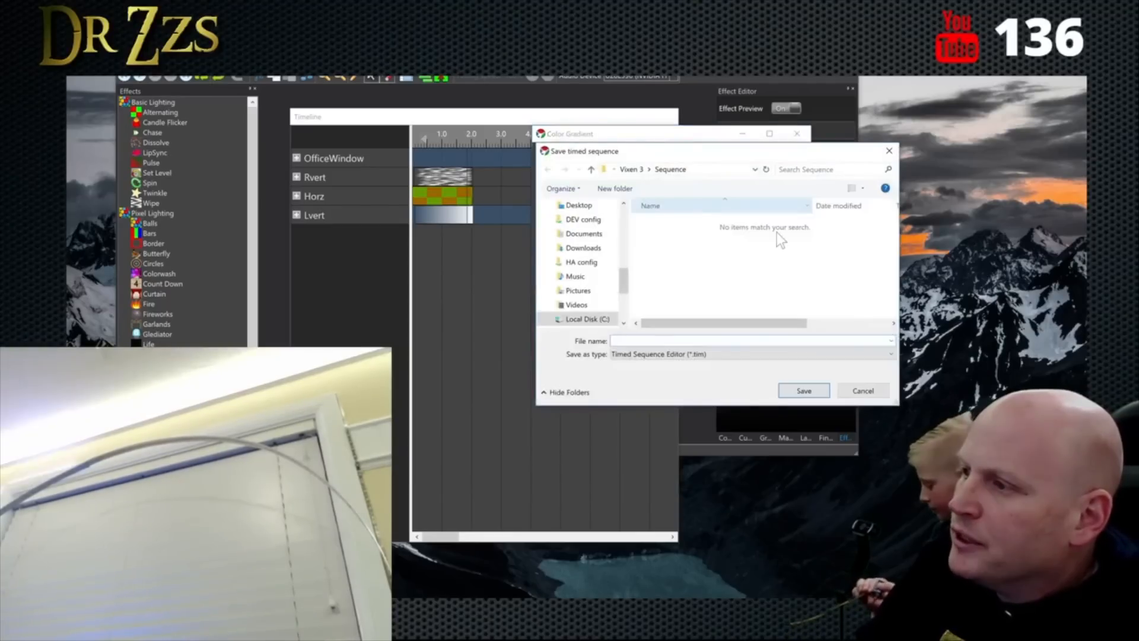
left_click(857, 389)
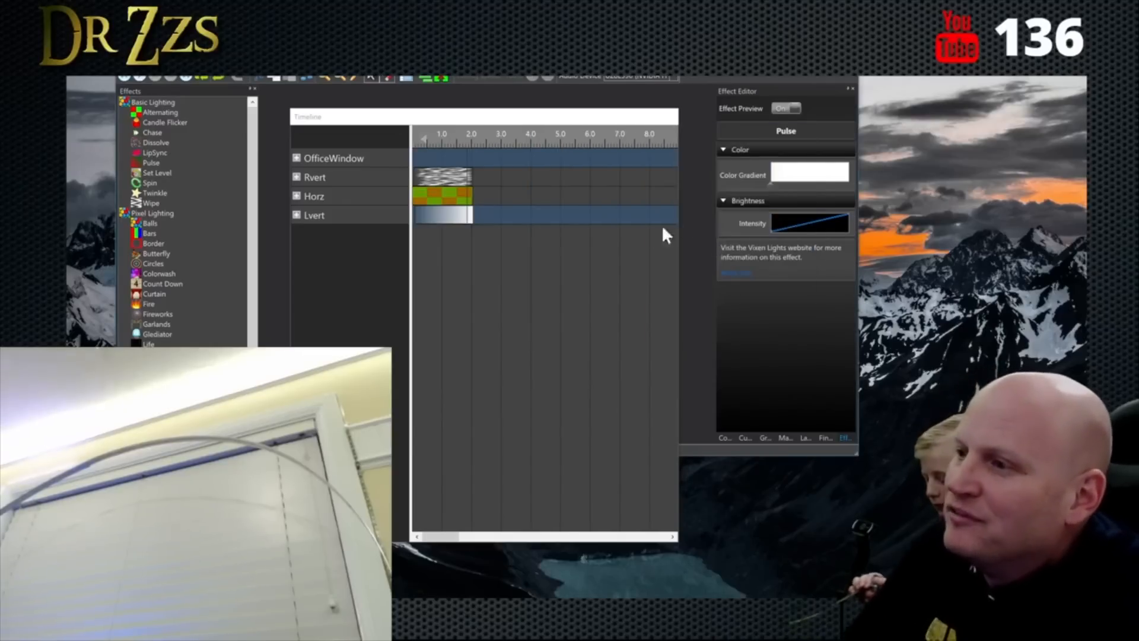
left_click(799, 172)
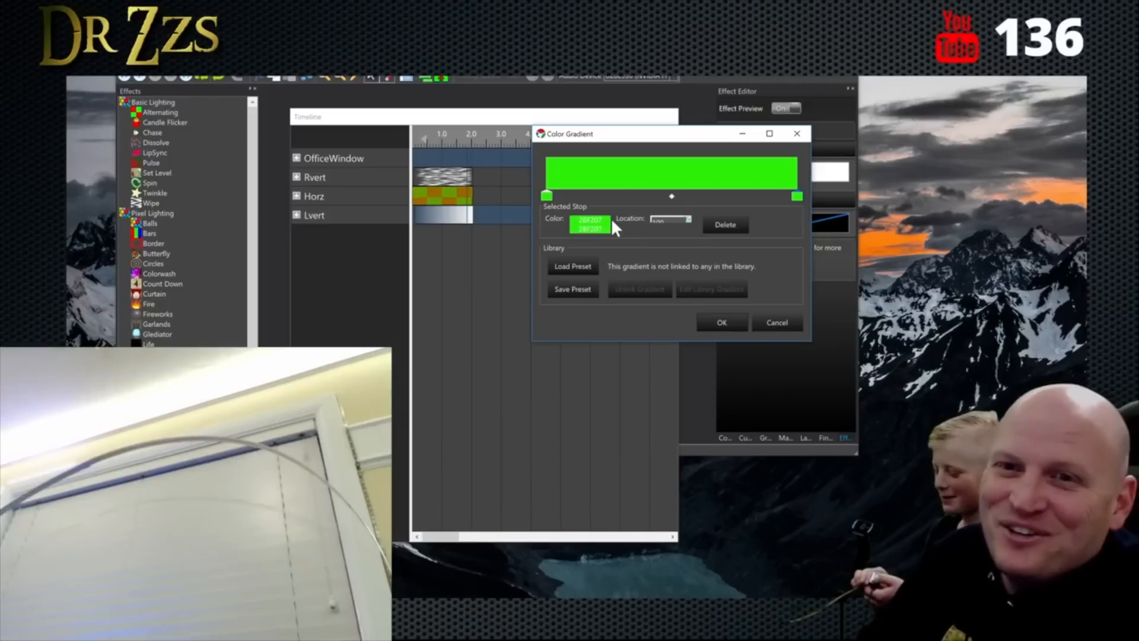
left_click(671, 194)
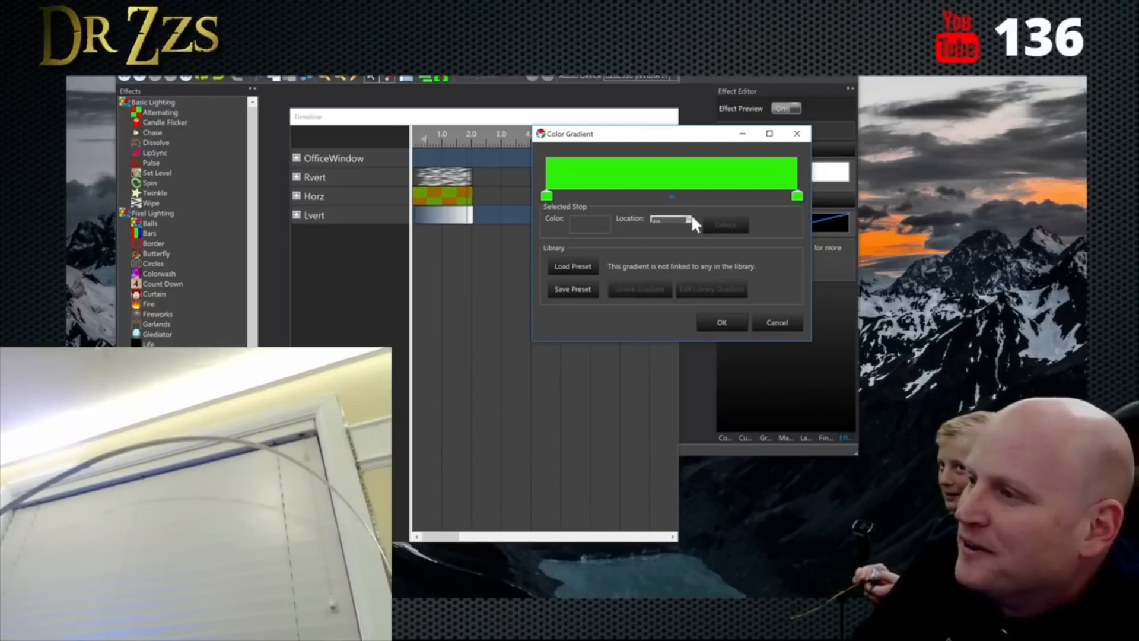
left_click(722, 321)
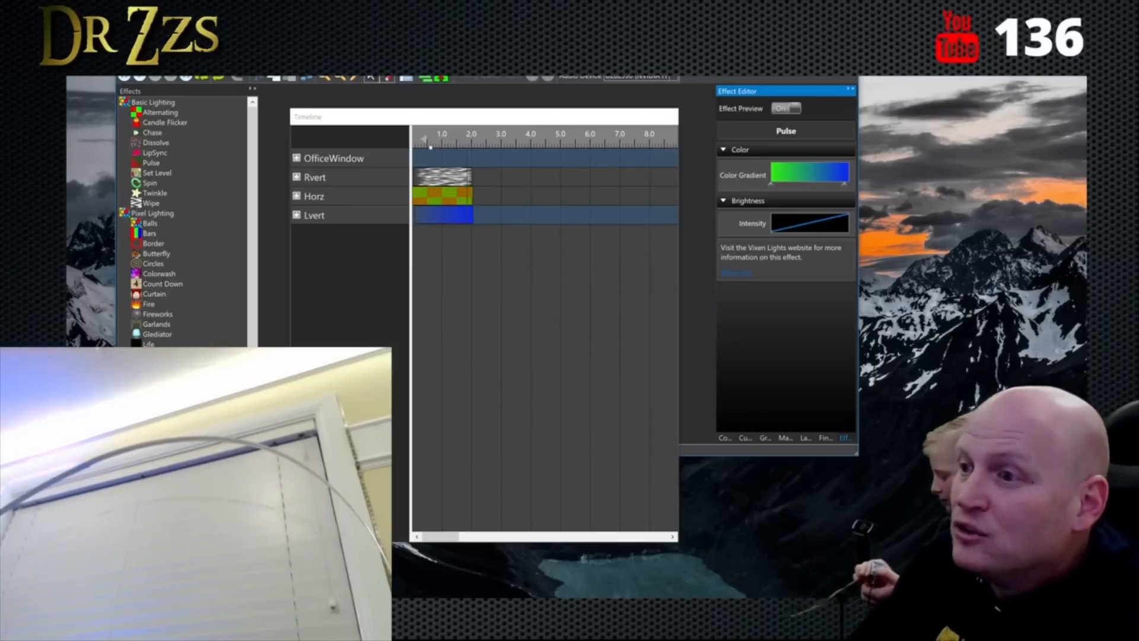
Step: Extend the Twinkle, Alternating and Pulse effects on the Rvert, Horz and Lvert rows to about 5.5 seconds
left_click_drag(376, 114, 355, 118)
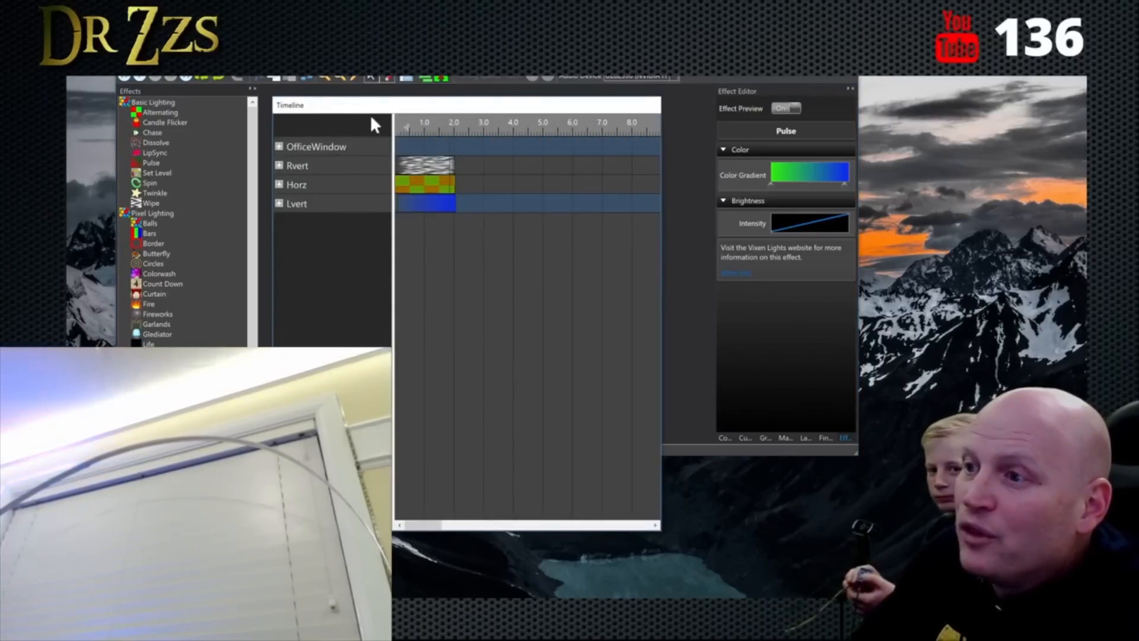
left_click_drag(453, 166, 555, 165)
left_click_drag(453, 182, 558, 184)
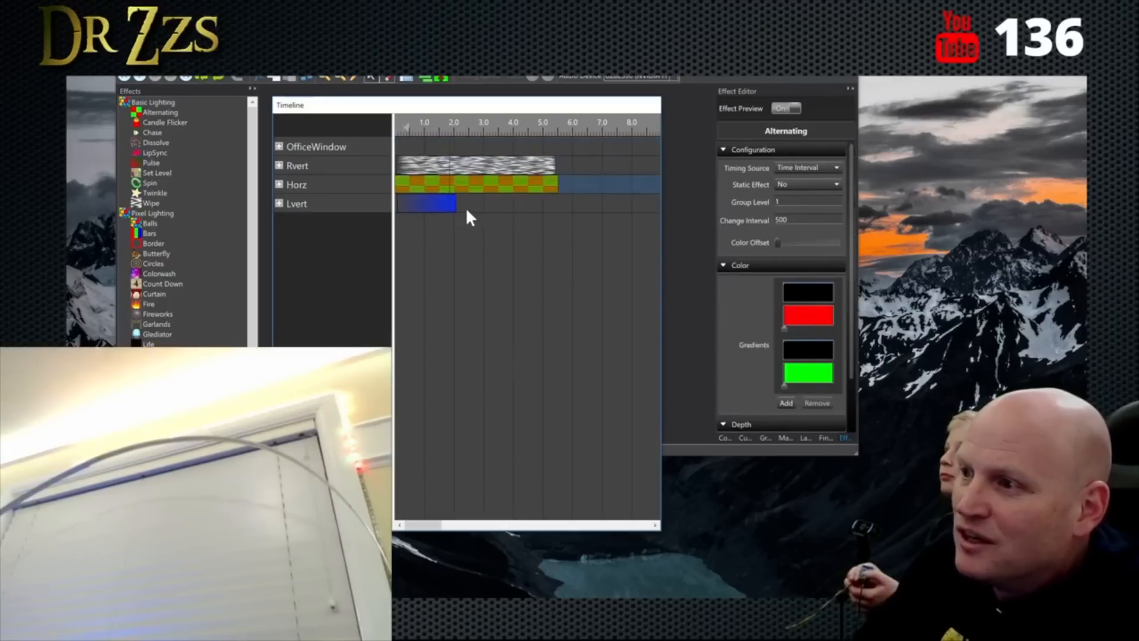
left_click_drag(456, 203, 556, 203)
Step: Toggle the Effect Preview setting and deselect the Pulse effect
left_click(789, 109)
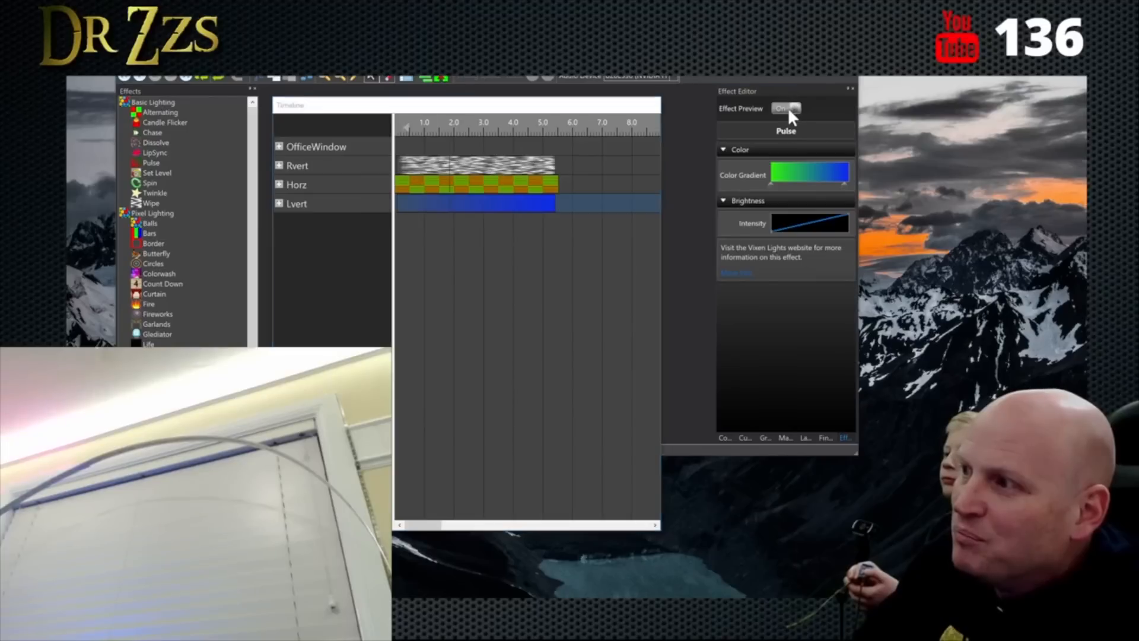
left_click(789, 108)
left_click(783, 107)
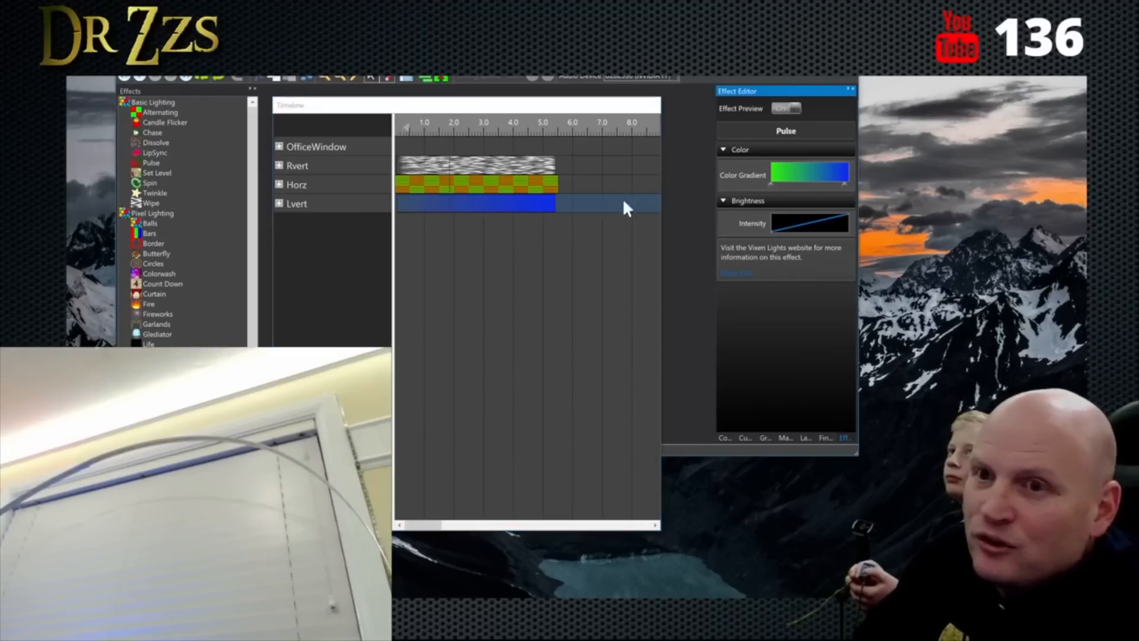
left_click(636, 180)
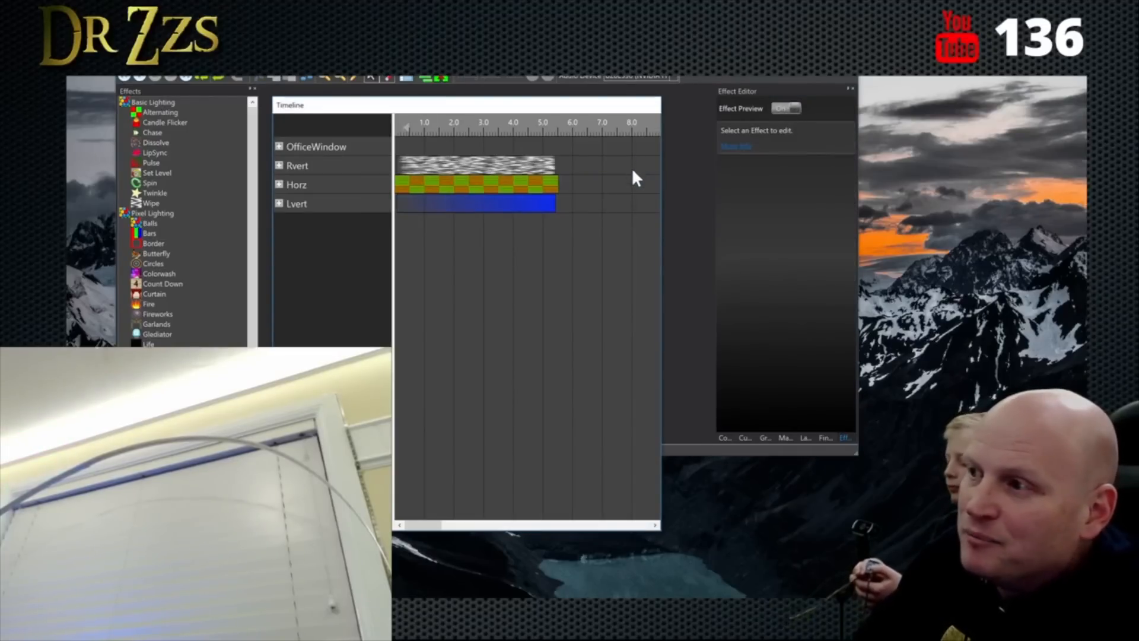
Step: Play the sequence to check the effects on the physical lights, stopping and restarting playback
left_click(396, 143)
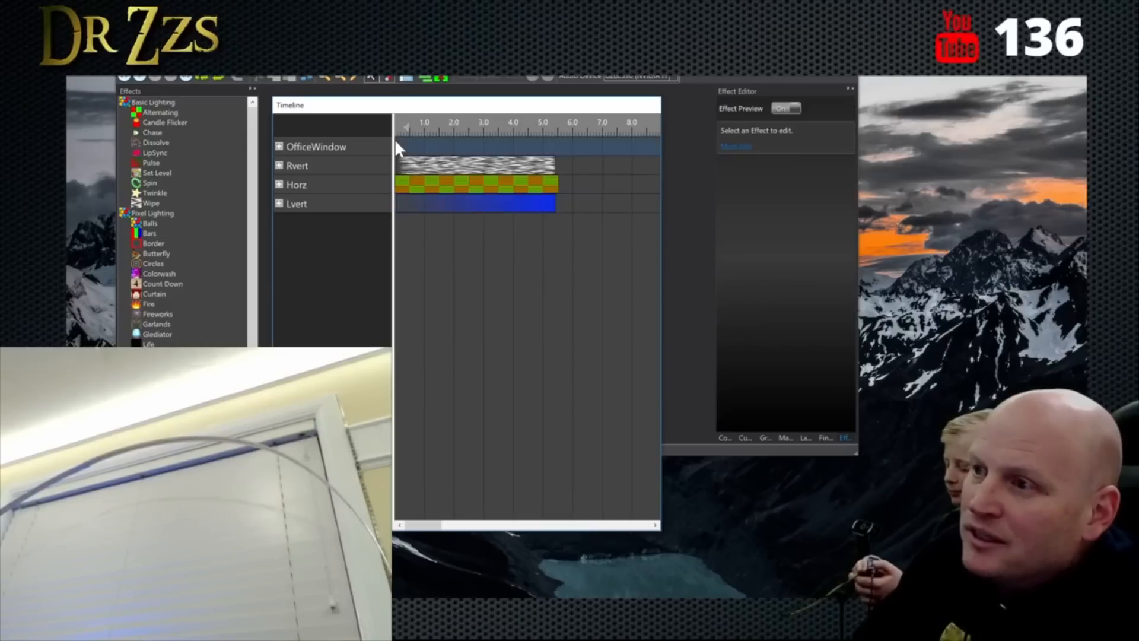
left_click(142, 76)
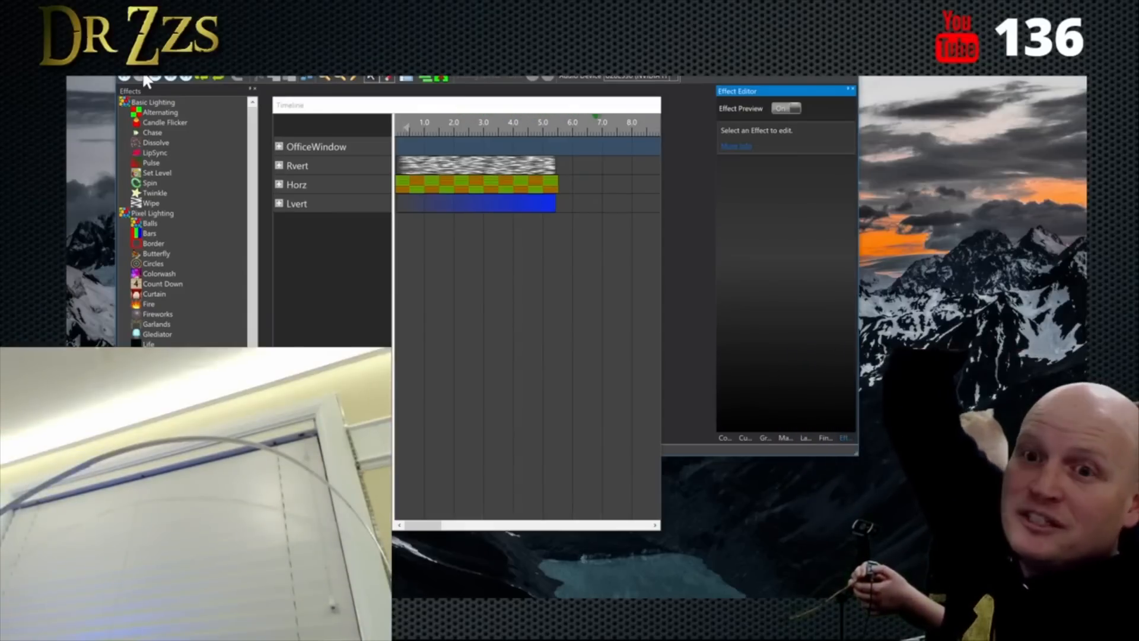
left_click(399, 245)
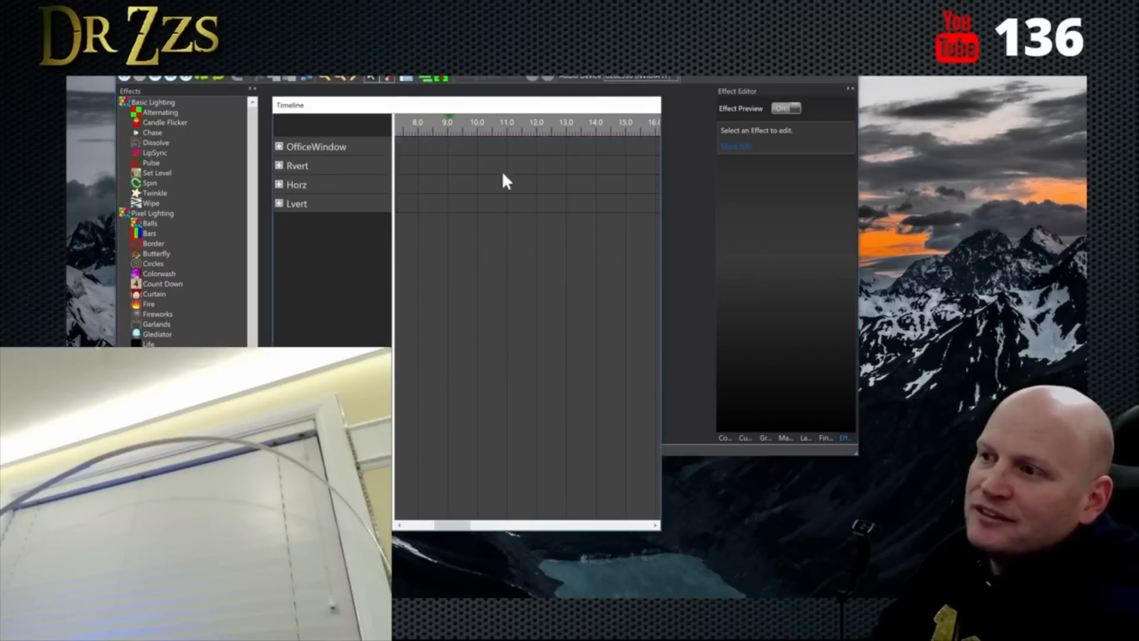
left_click(156, 78)
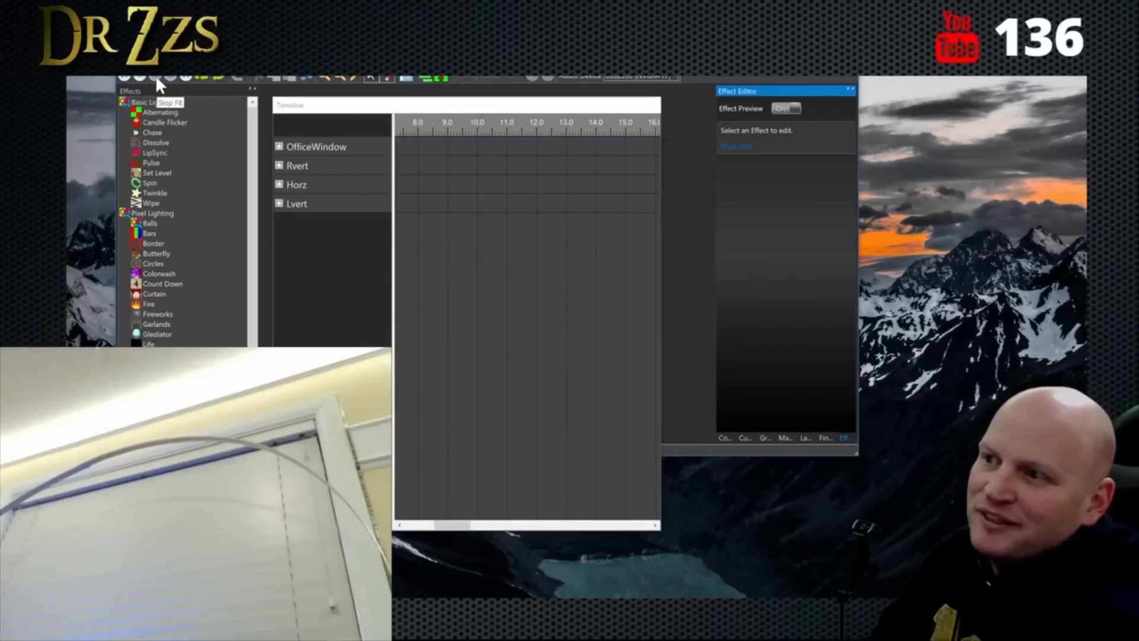
left_click(140, 78)
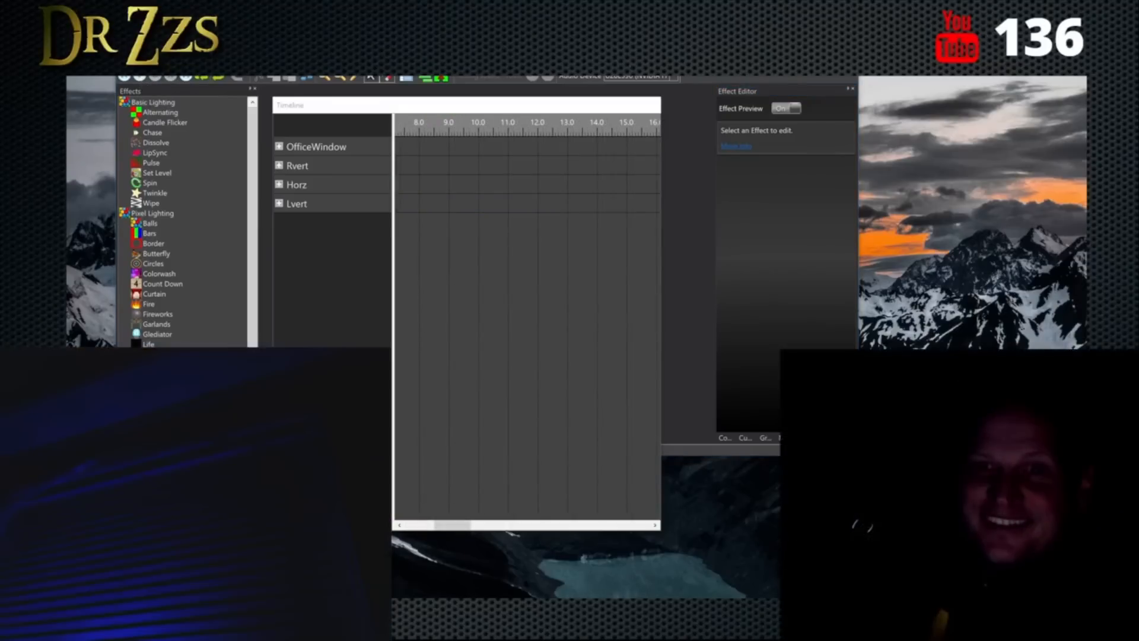
left_click(140, 78)
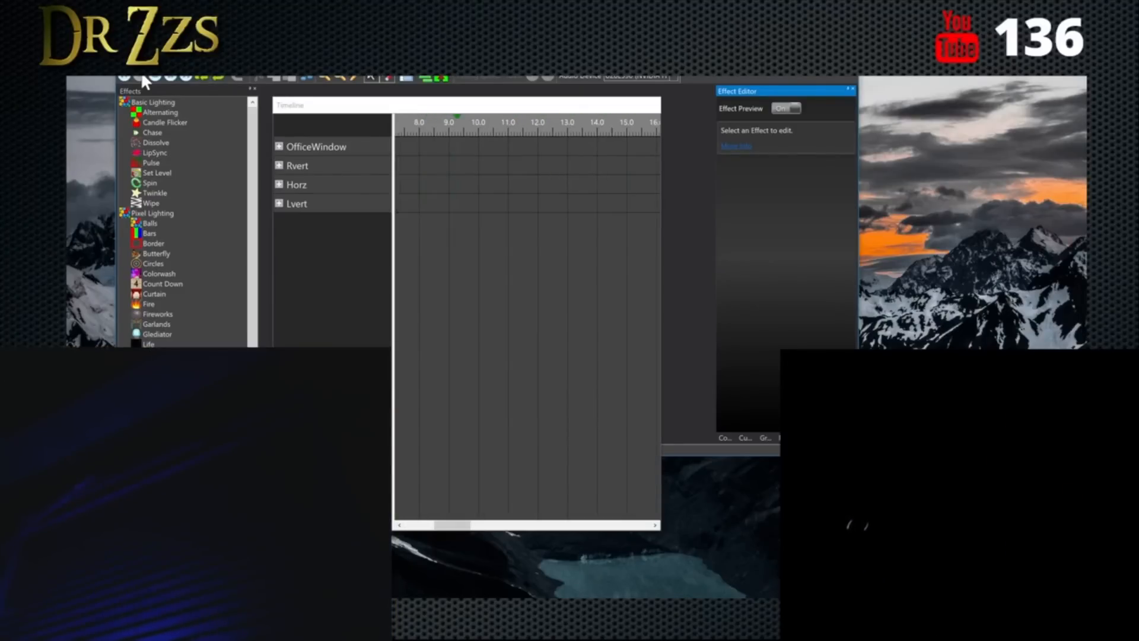
Step: Widen the Timeline window, return its view to the beginning and play the sequence from the start
left_click_drag(661, 183, 879, 220)
left_click_drag(625, 526, 502, 536)
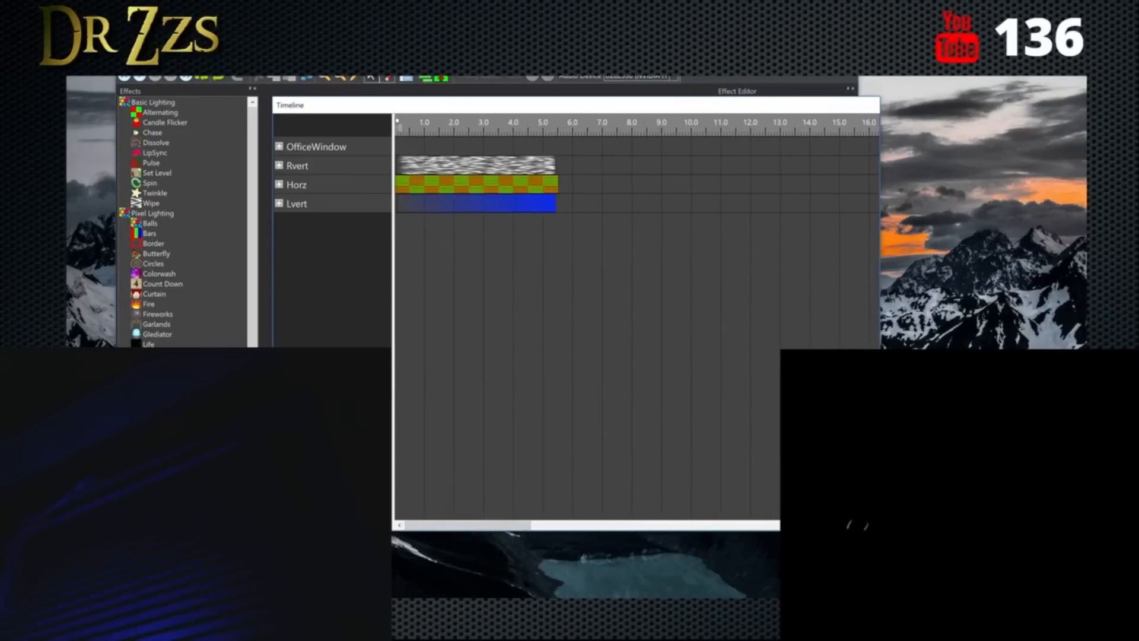
left_click(139, 77)
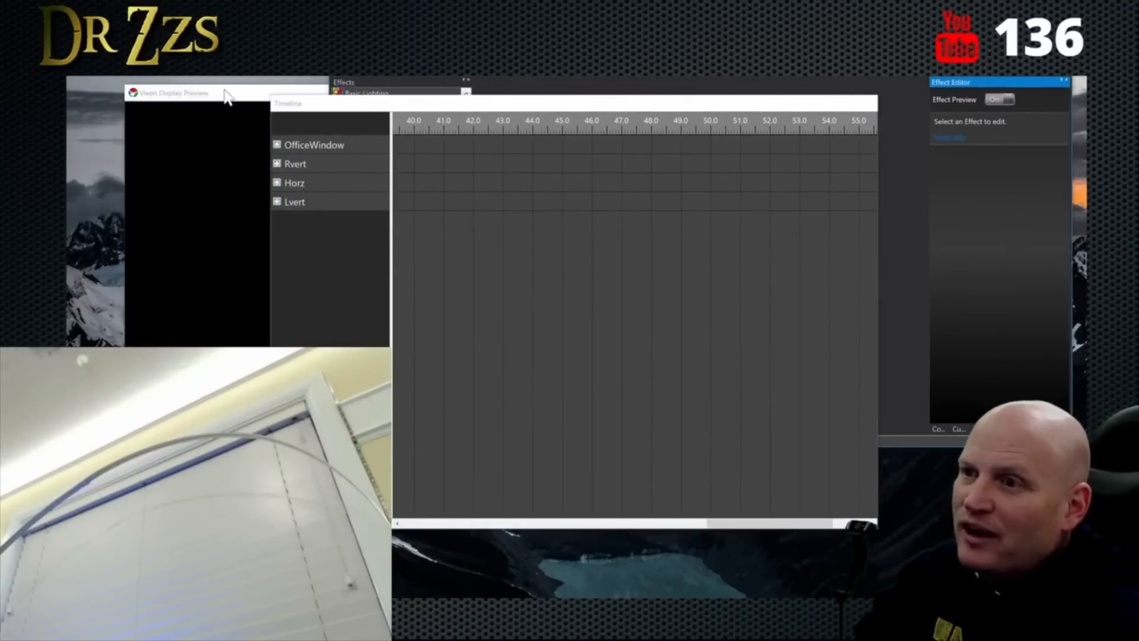
Step: Move the Vixen Display Preview window into view, then close the sequence editor to return to Vixen Administration
left_click_drag(226, 95, 320, 153)
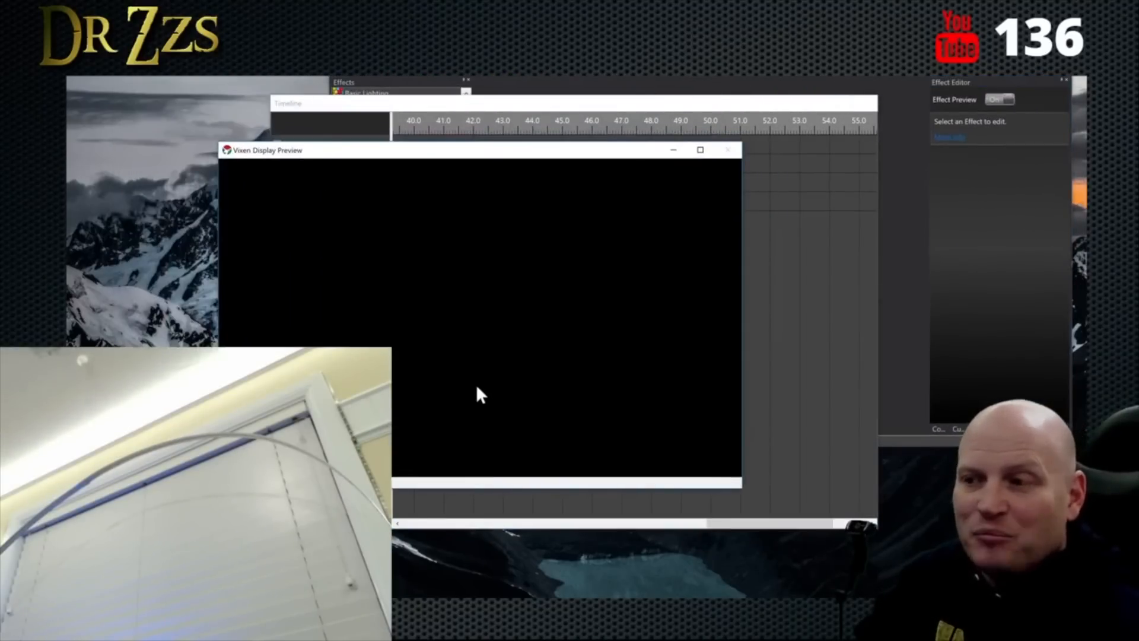
left_click(851, 105)
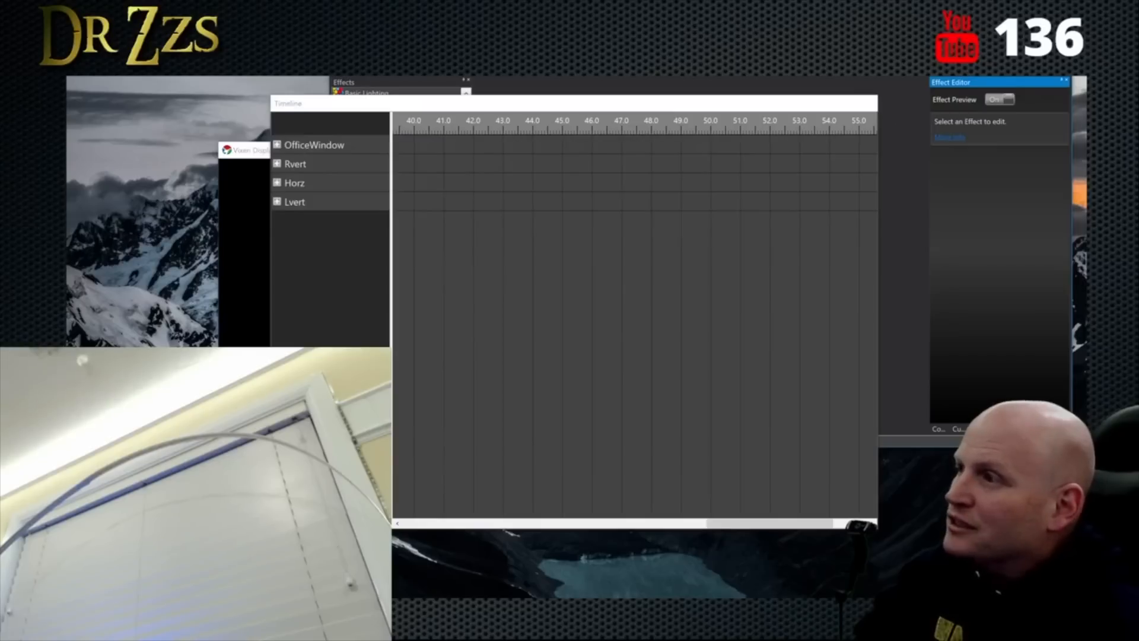
left_click(1059, 37)
left_click(677, 278)
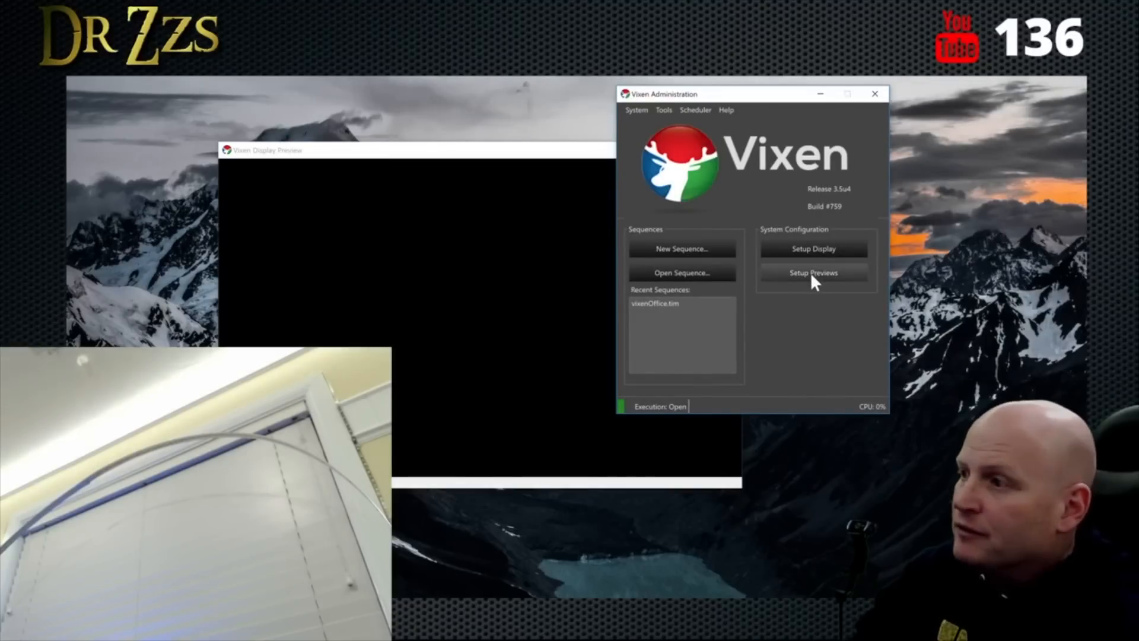
Step: Add a new Vixen Display Preview in the preview setup and open its configuration editor, moving the editor fully into view
left_click(809, 271)
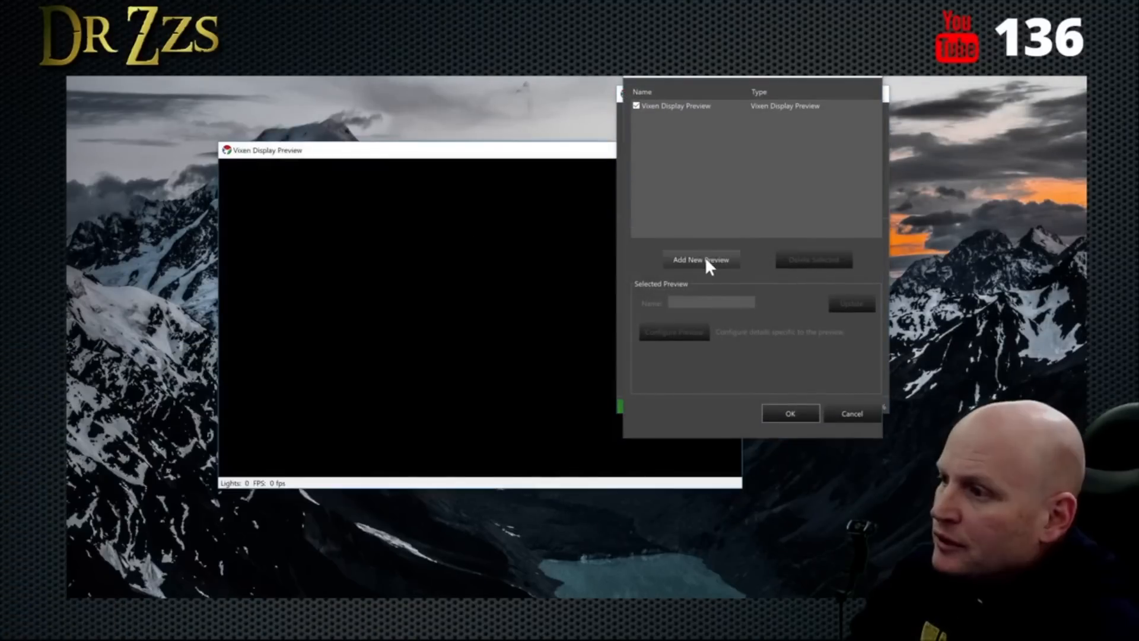
left_click(706, 259)
double_click(740, 207)
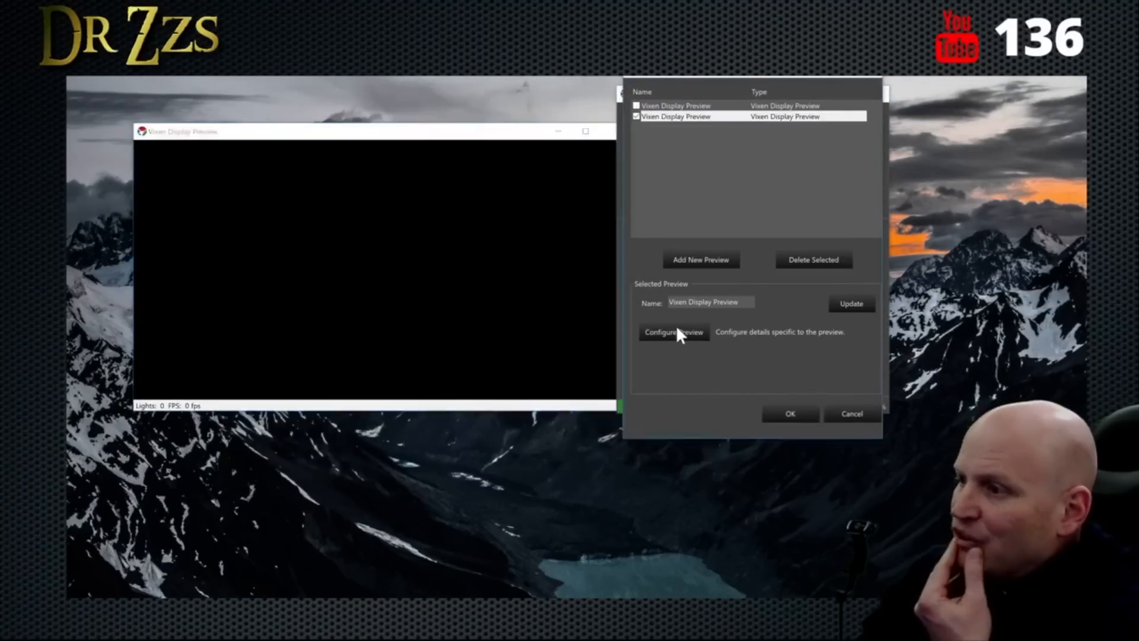
left_click(679, 335)
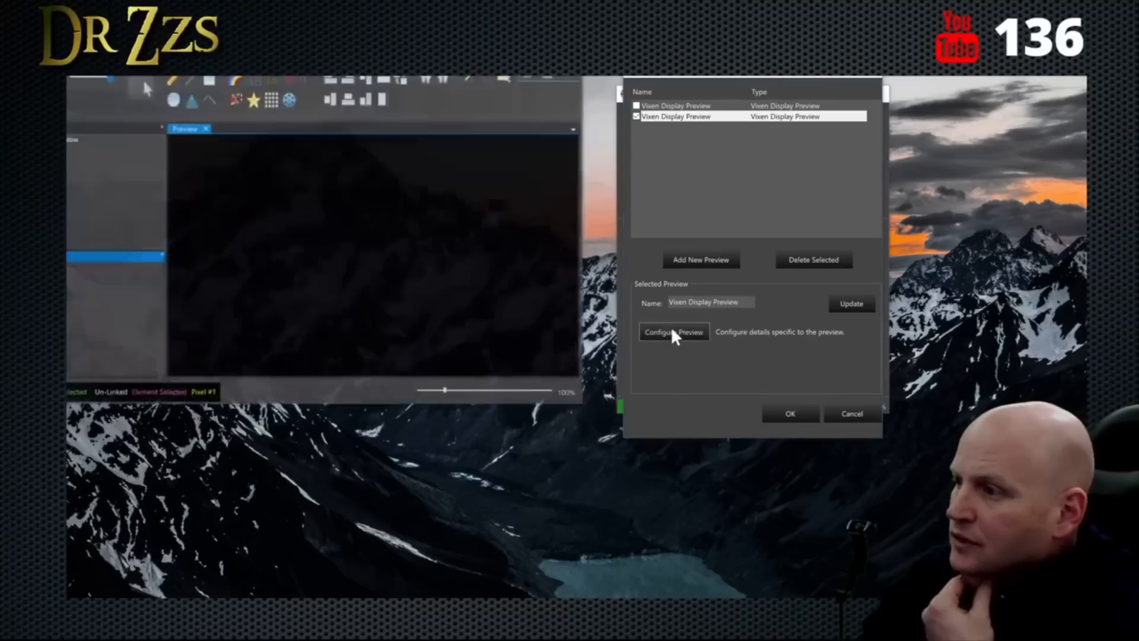
left_click_drag(478, 76, 469, 73)
left_click(395, 268)
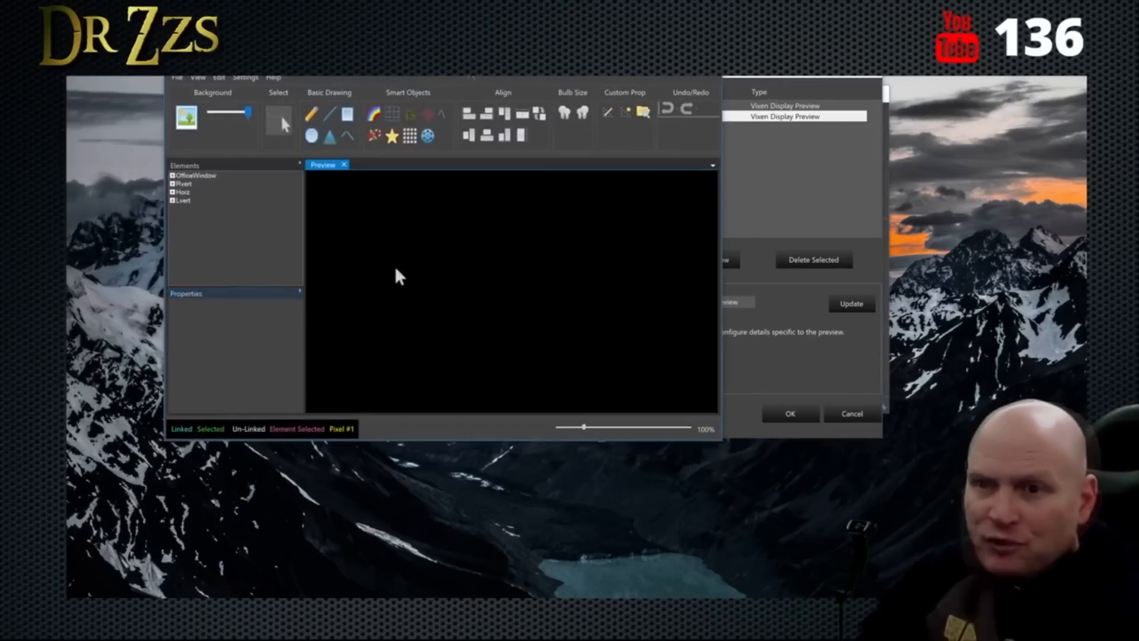
Step: Draw three lines on the empty preview canvas as a window outline: right vertical, top horizontal and left vertical
left_click(273, 126)
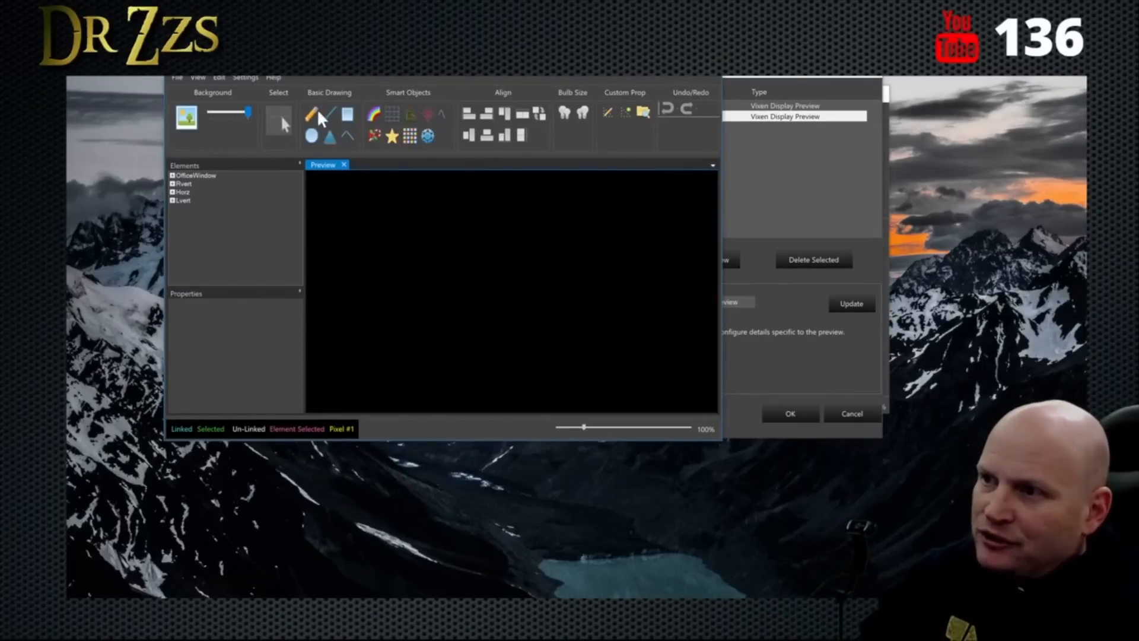
left_click(349, 139)
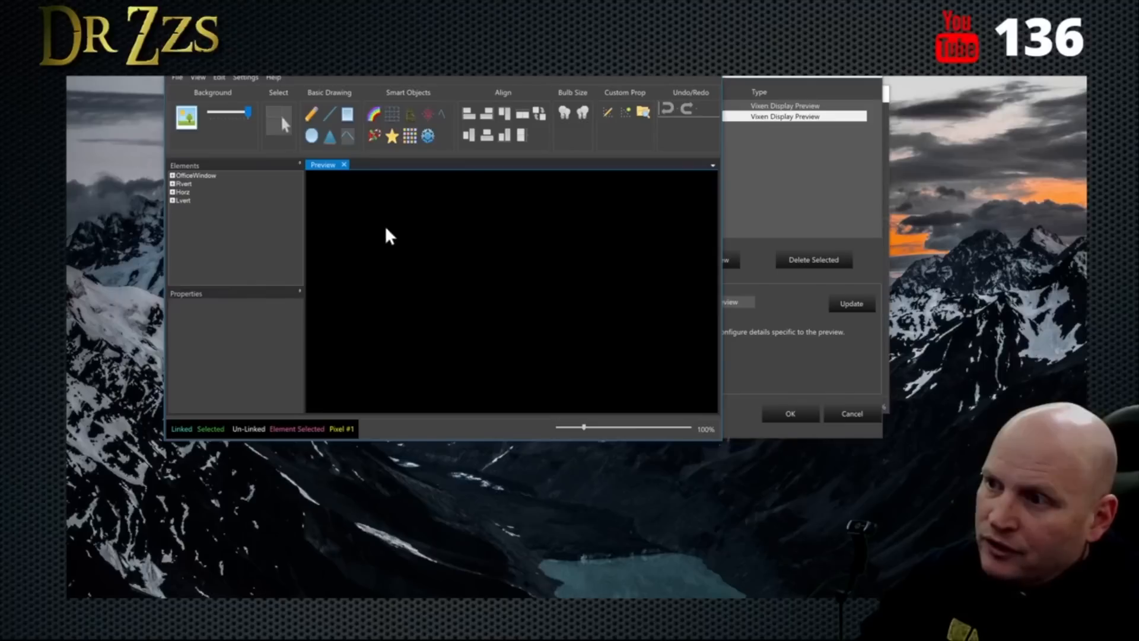
left_click(330, 114)
left_click_drag(536, 331, 539, 227)
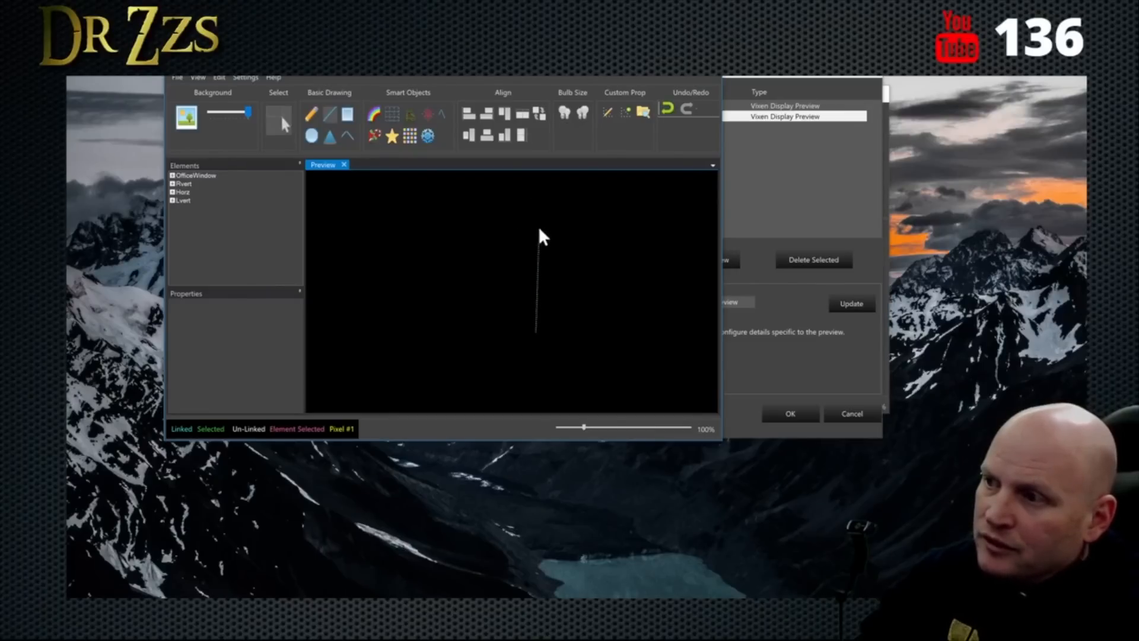
left_click_drag(448, 226, 430, 227)
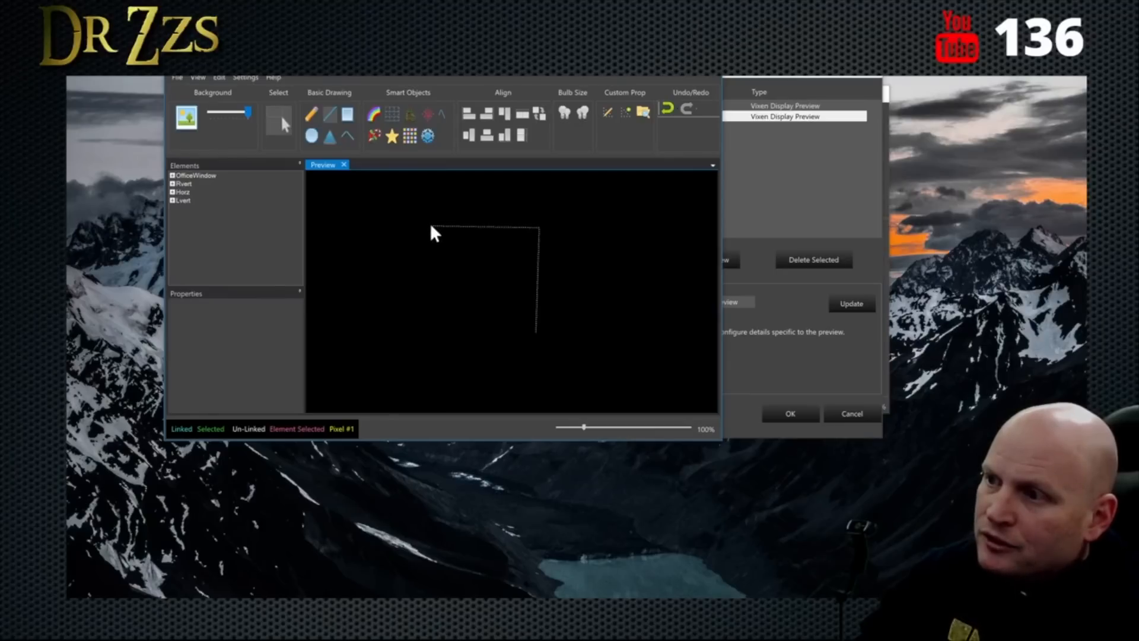
left_click_drag(421, 293, 425, 332)
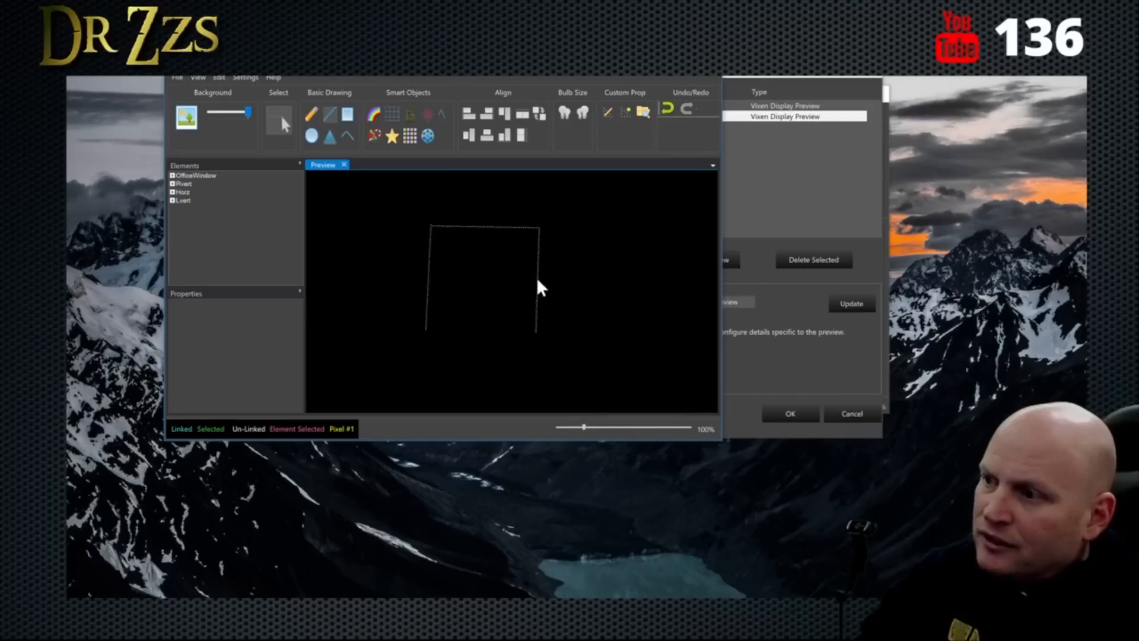
Step: Switch from line drawing to the Select tool and select the right vertical line of the outline
left_click(185, 185)
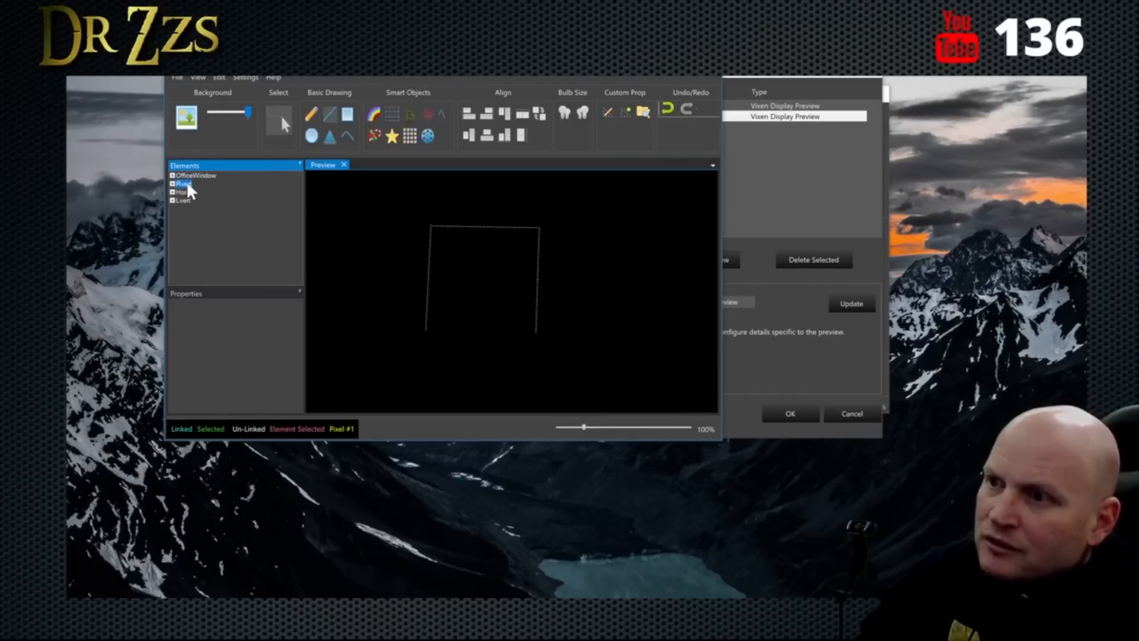
left_click(272, 113)
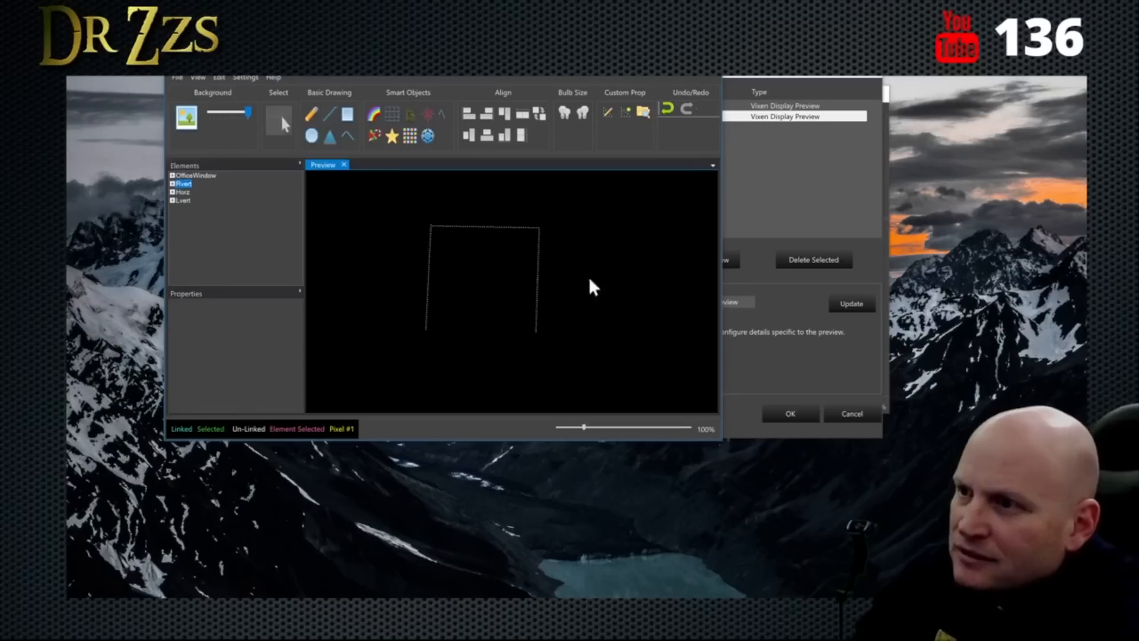
left_click(537, 260)
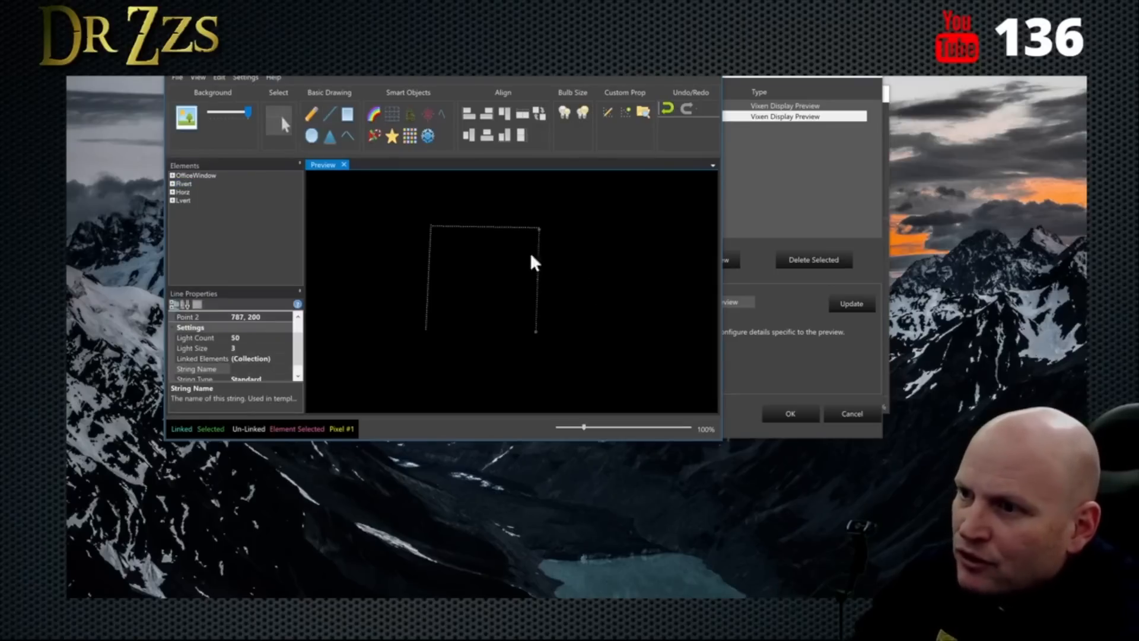
left_click(172, 184)
left_click(172, 175)
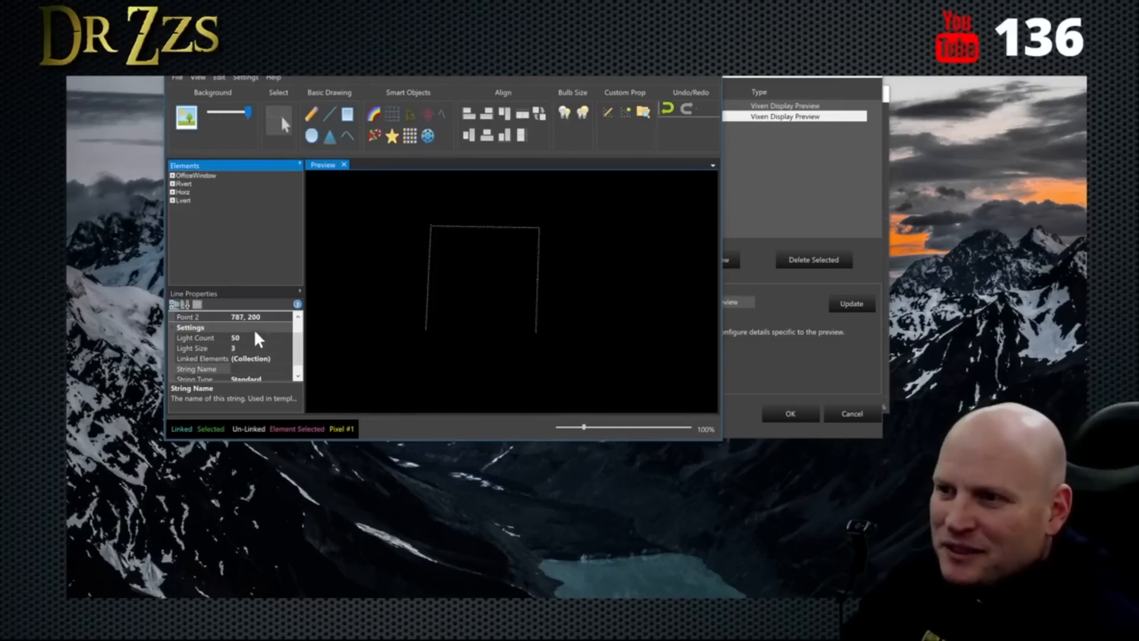
scroll(256, 355, "down", 1)
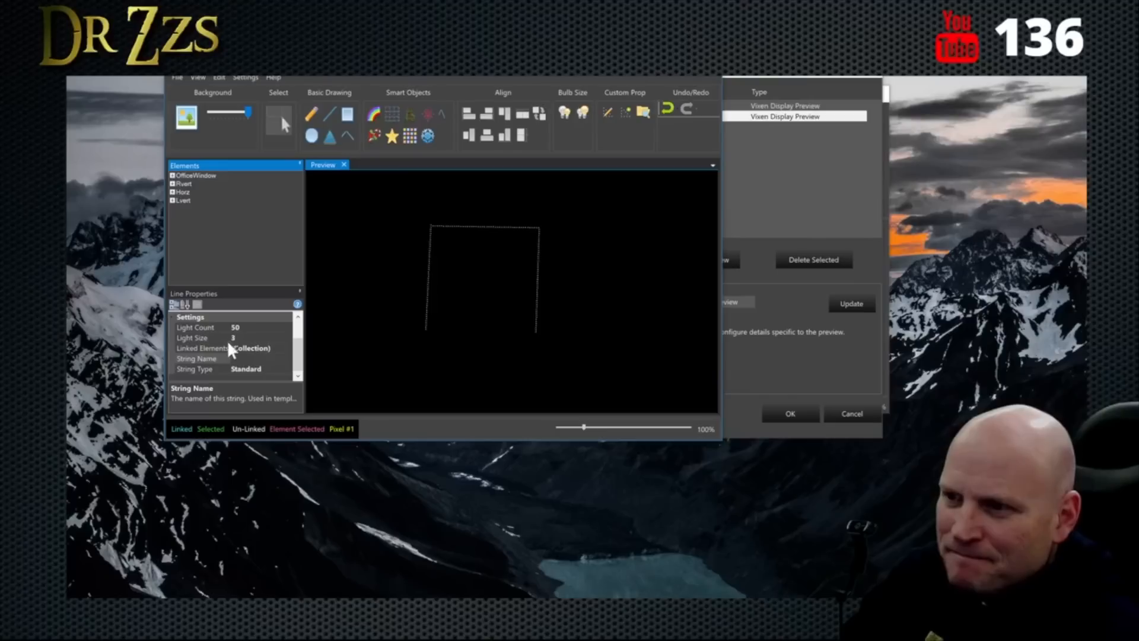
left_click(279, 351)
left_click(290, 352)
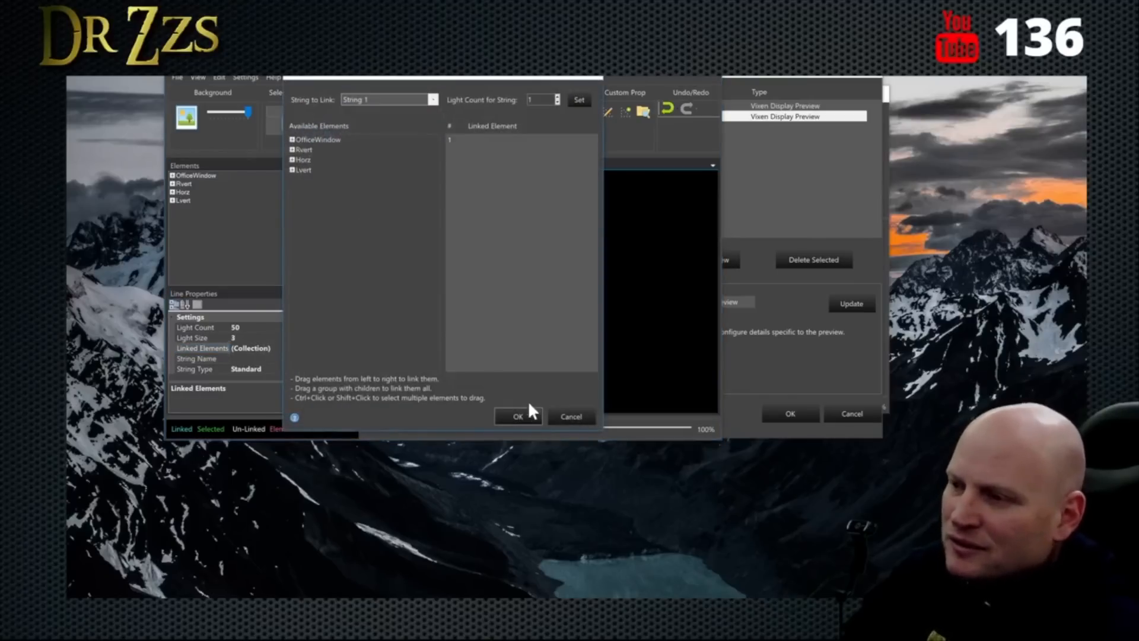
left_click(565, 415)
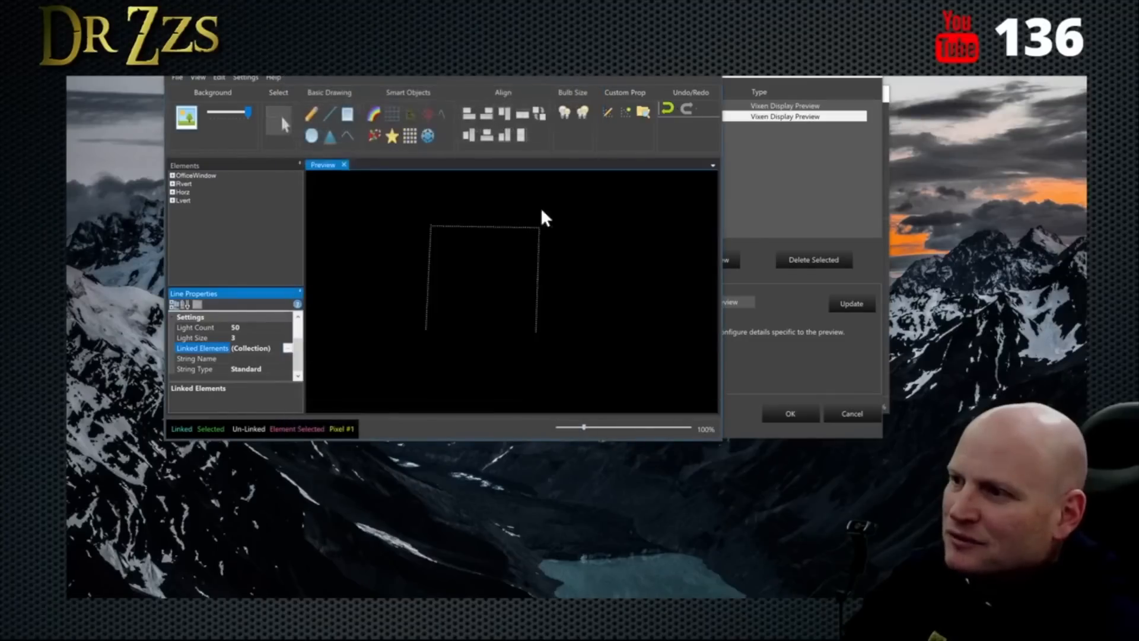
Step: Link the Rvert element to the right vertical line through its Linked Elements setting and select the top horizontal line
left_click(542, 270)
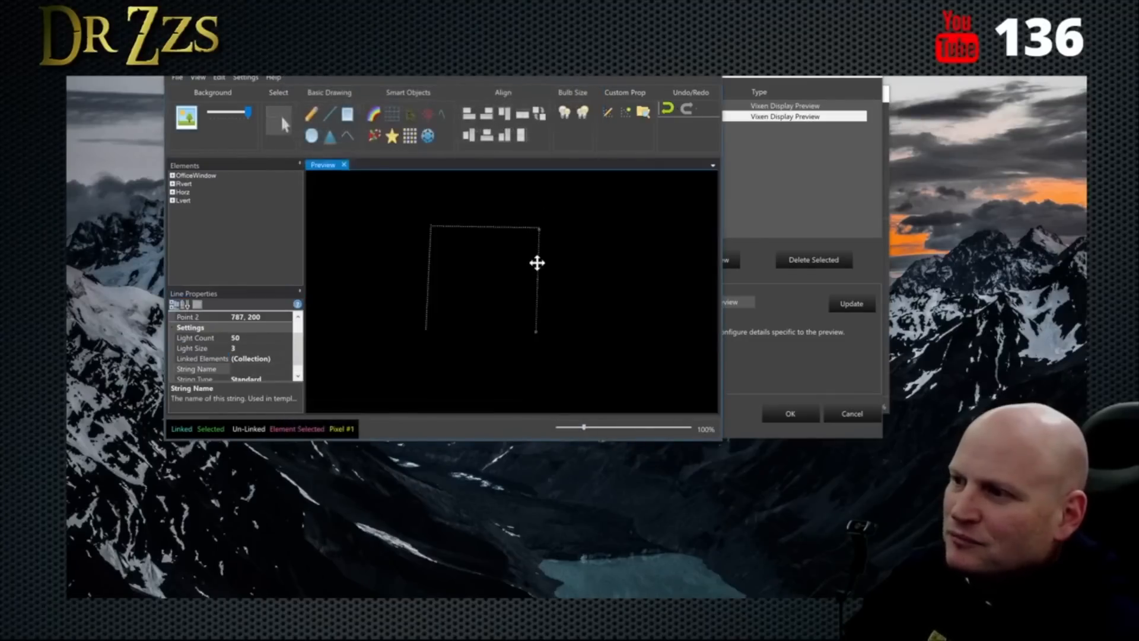
left_click(255, 359)
left_click(289, 359)
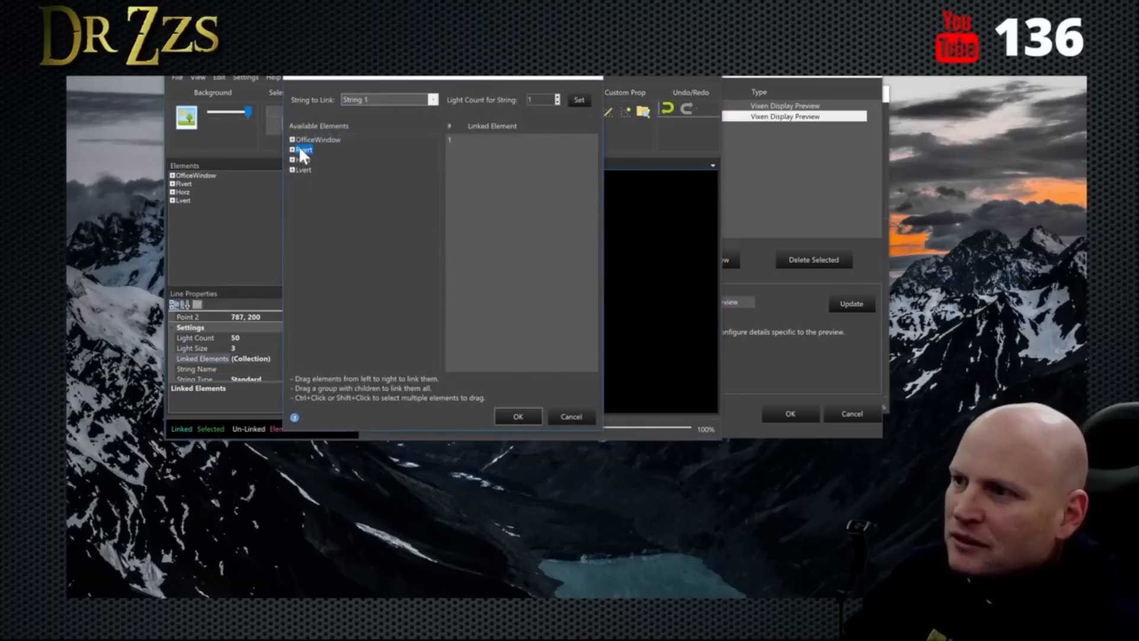
left_click(509, 414)
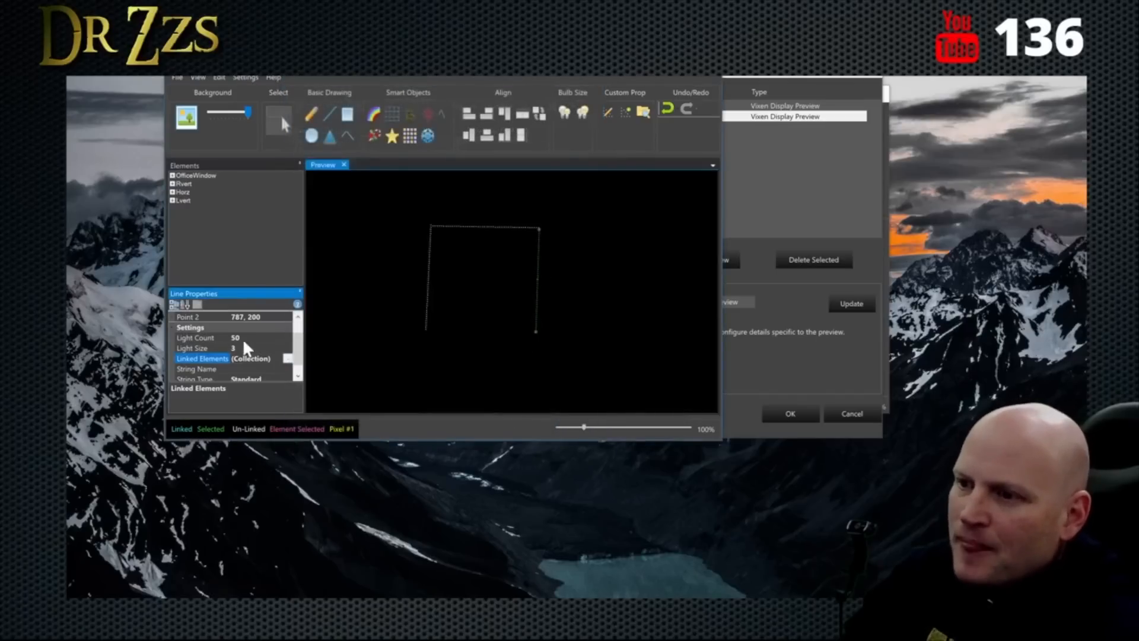
left_click(472, 226)
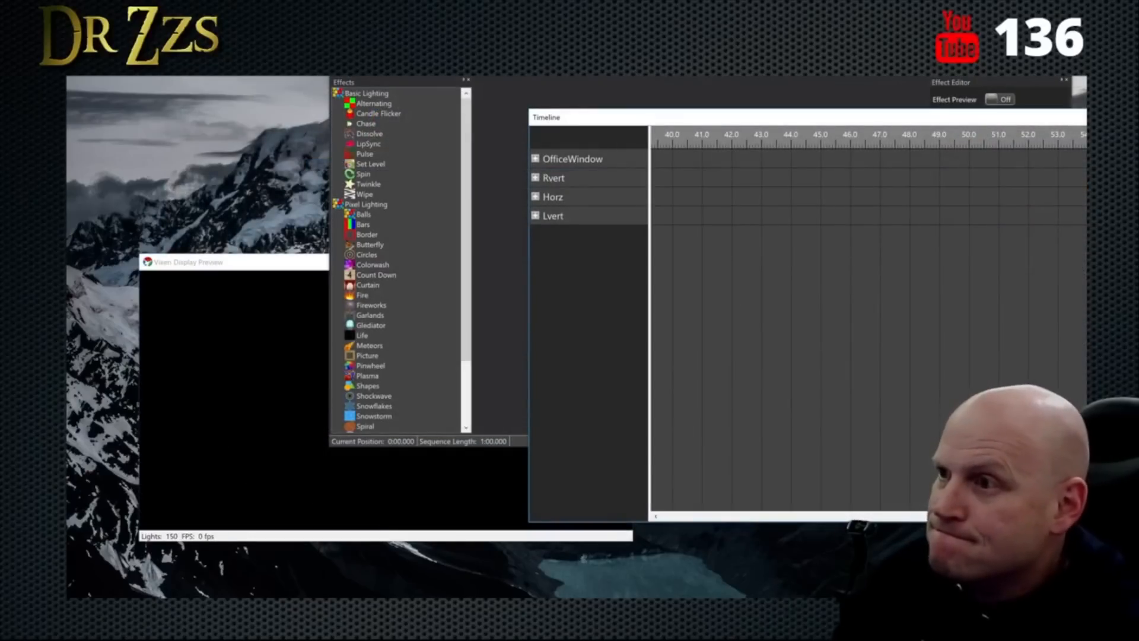
Step: Play the sequence in the sequence editor while enlarging and repositioning the Vixen Display Preview window
key("space")
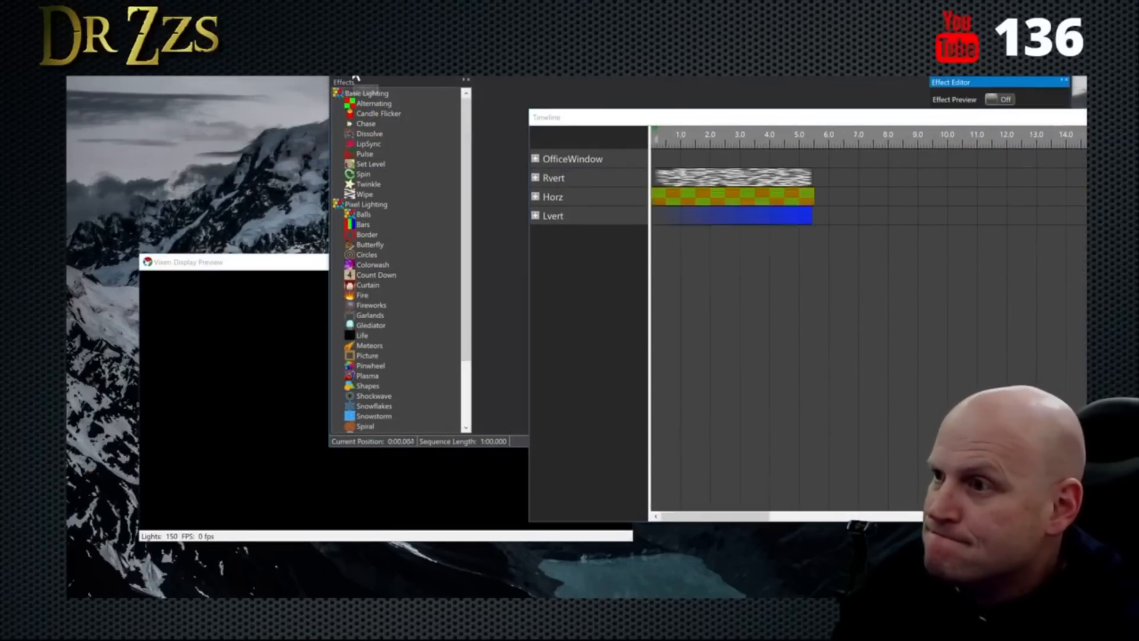
left_click_drag(279, 263, 227, 134)
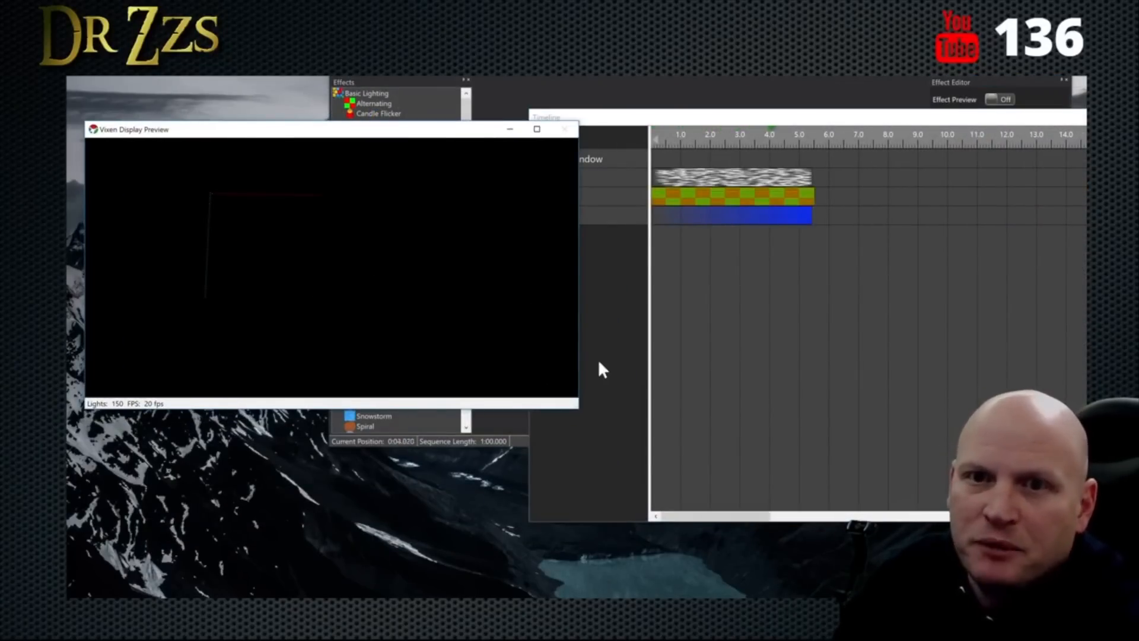
left_click_drag(578, 408, 746, 452)
left_click_drag(611, 132, 653, 248)
left_click(657, 157)
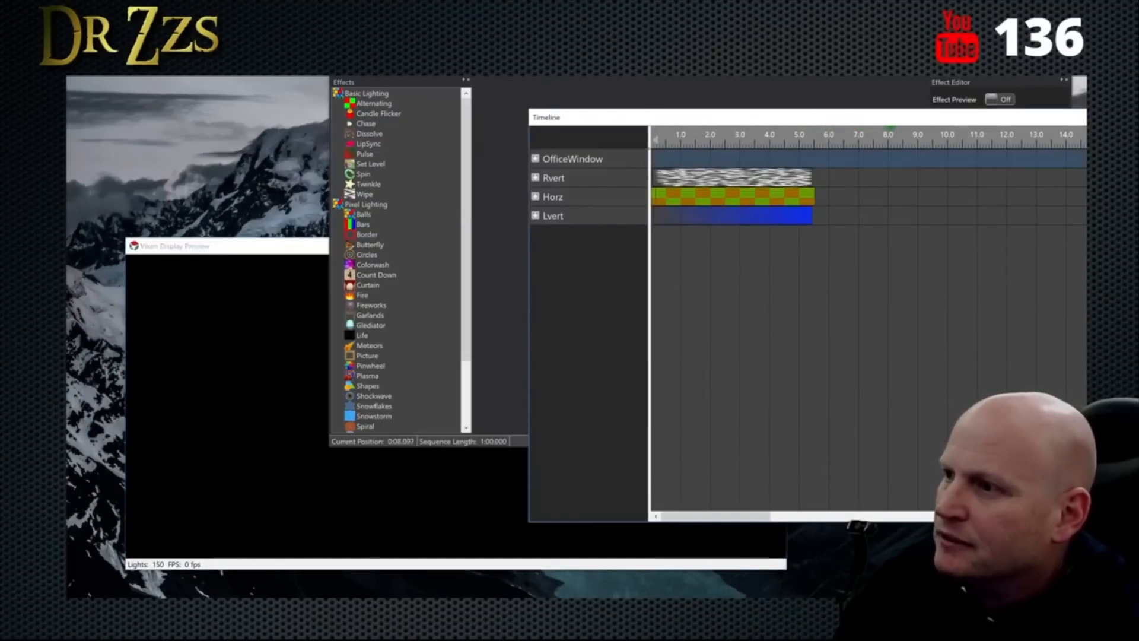
Step: Restart sequence playback with the Vixen Display Preview window in front to watch the effects, and stop it
left_click(365, 76)
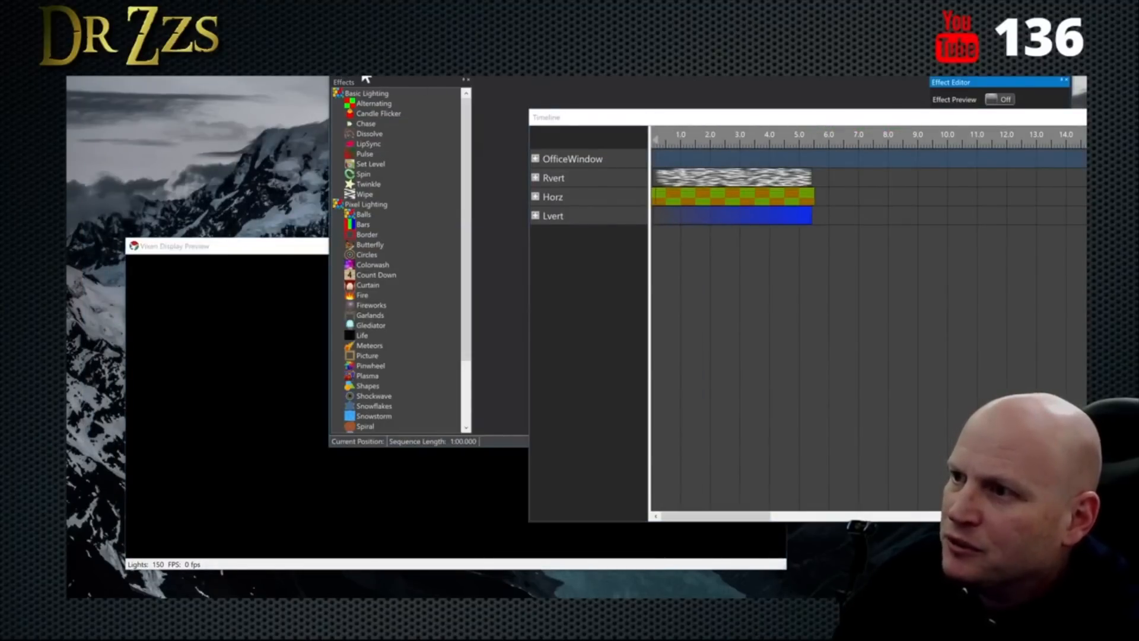
left_click(307, 377)
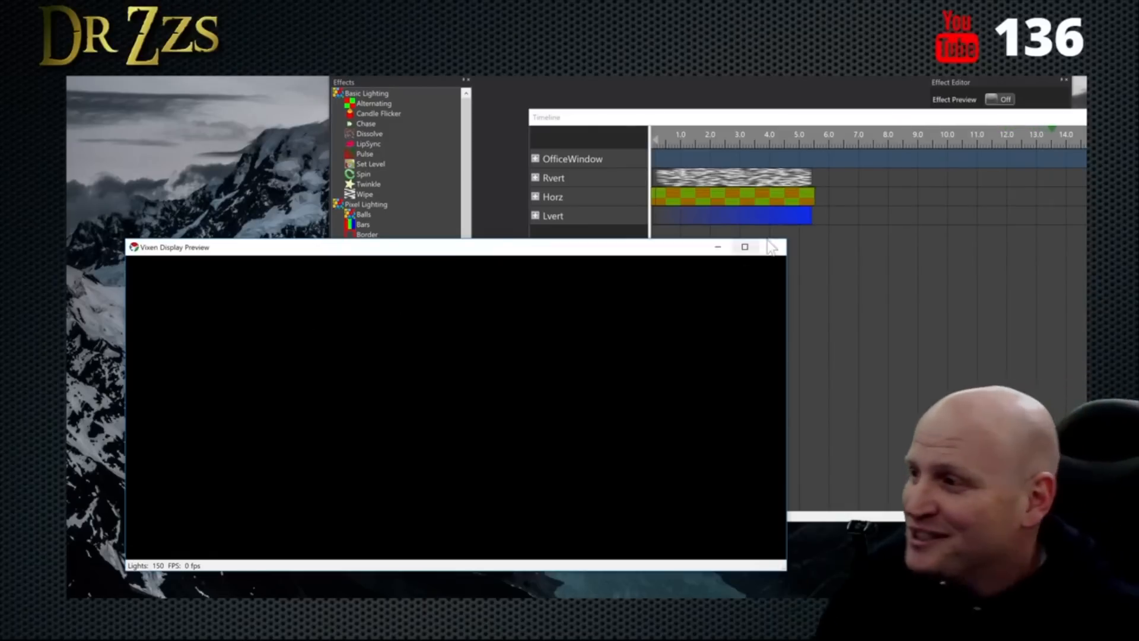
left_click(372, 84)
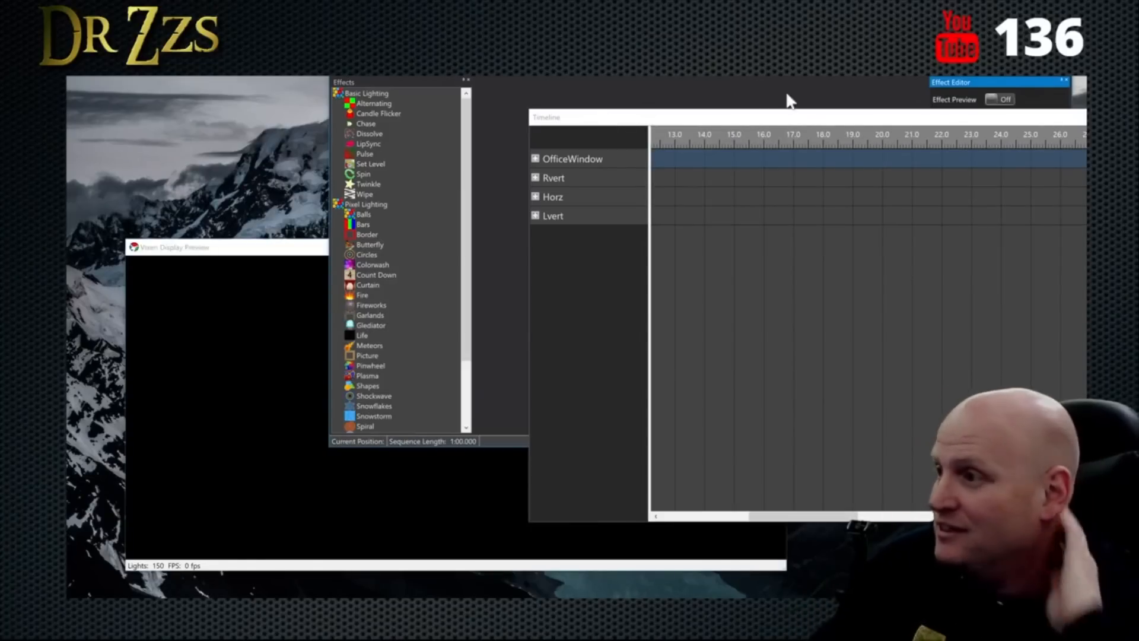
Step: Reposition the Timeline window and return its view to the beginning of the sequence
left_click_drag(763, 117, 686, 93)
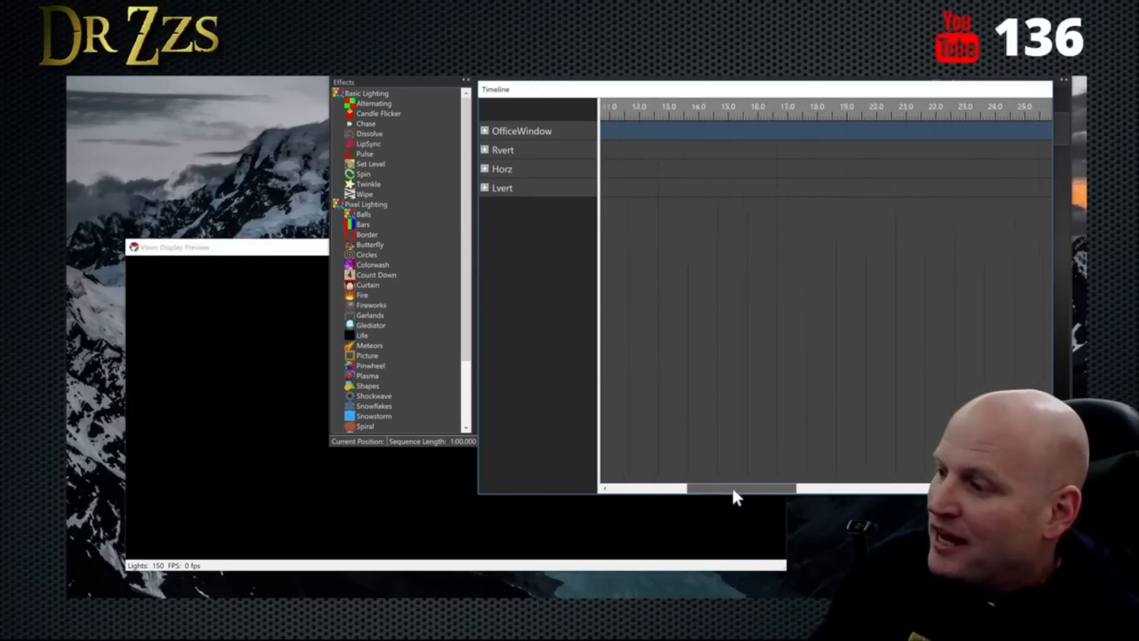
left_click_drag(750, 488, 636, 487)
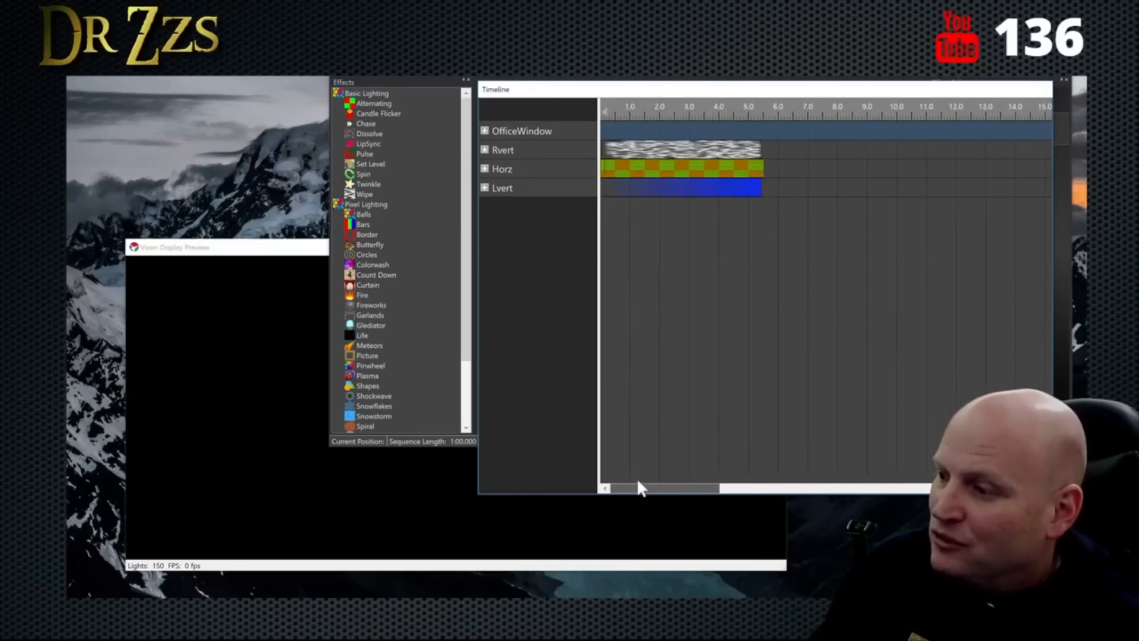
left_click(601, 129)
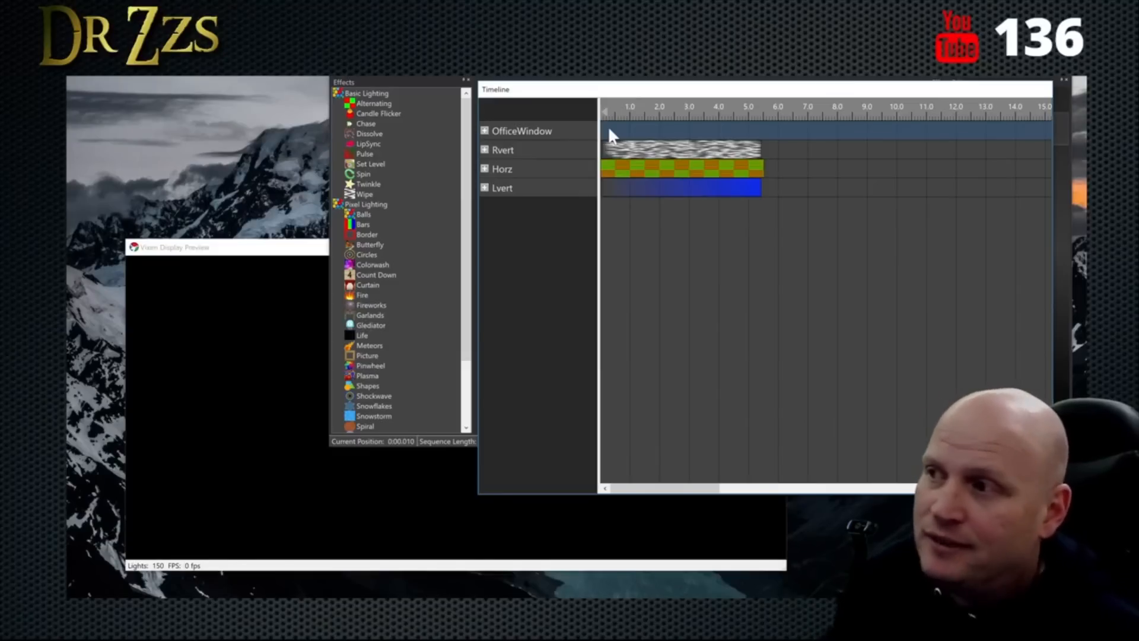
Step: Add the audio file c3004.wav from the Star Wars Quotes folder in Music > Sound Bites to the sequence
left_click(521, 79)
key("ctrl+o")
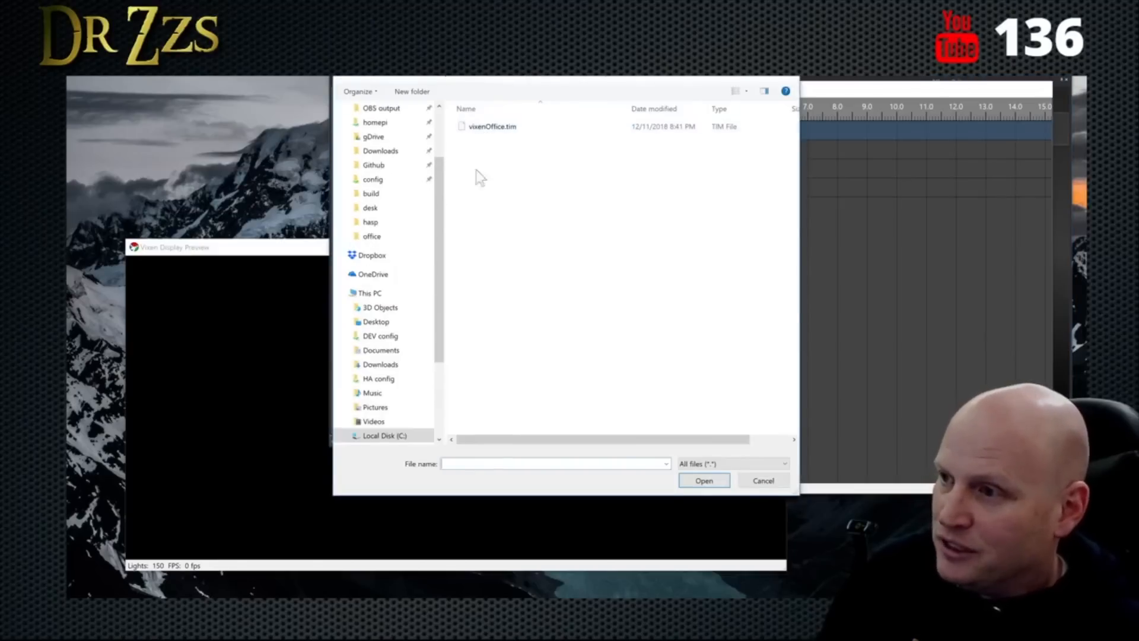
scroll(425, 372, "down", 2)
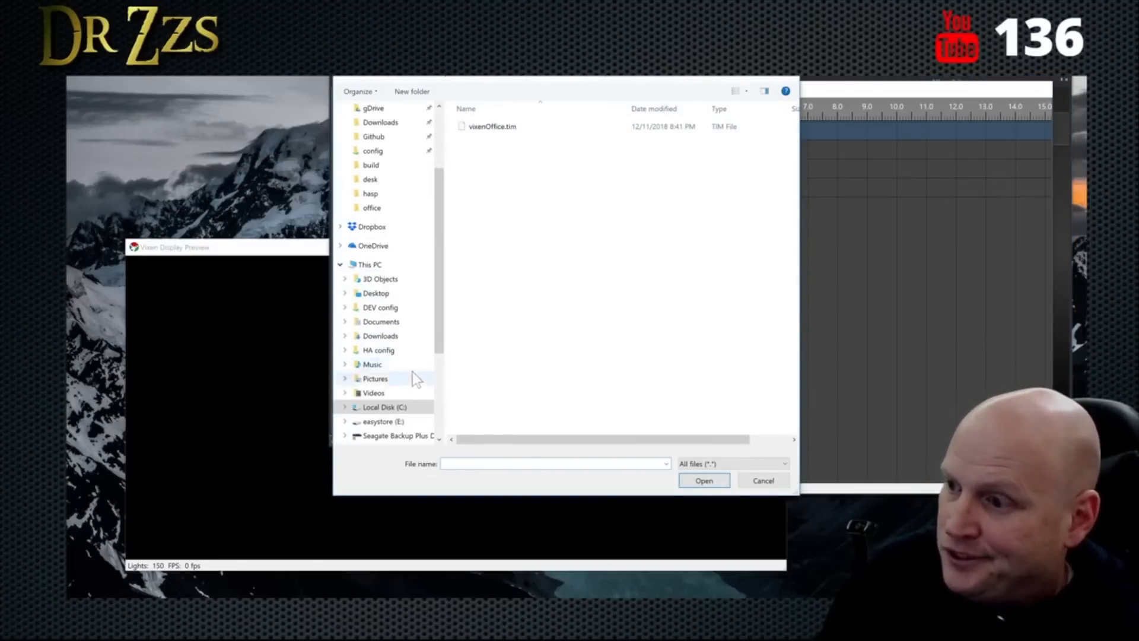
left_click(398, 369)
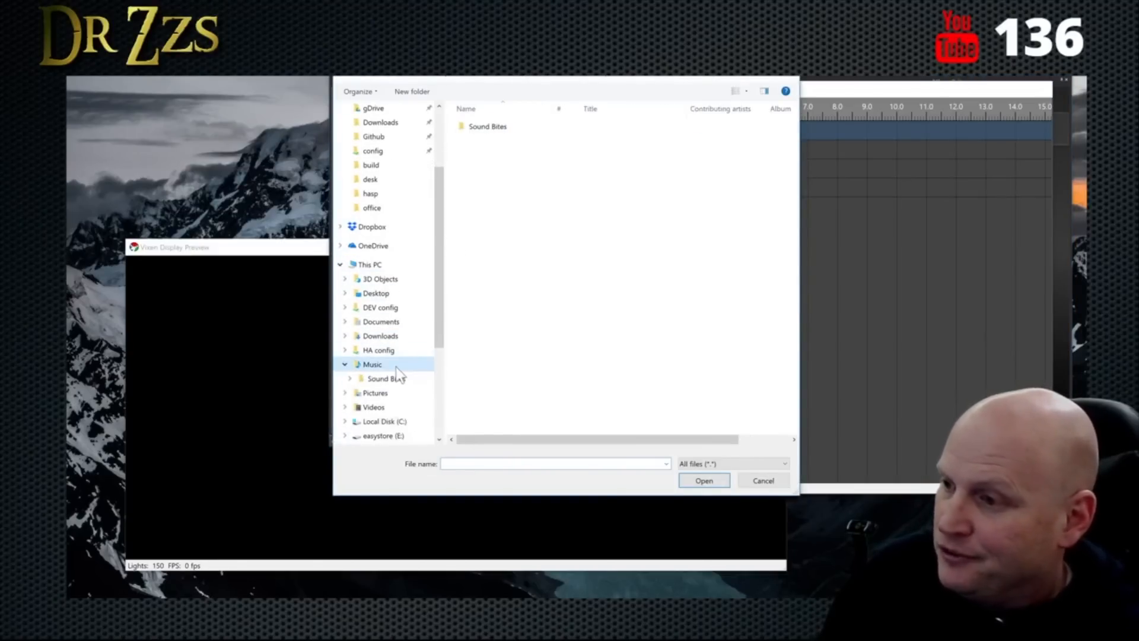
double_click(490, 130)
left_click_drag(507, 53, 324, 129)
left_click(315, 227)
double_click(311, 215)
left_click_drag(331, 137, 269, 131)
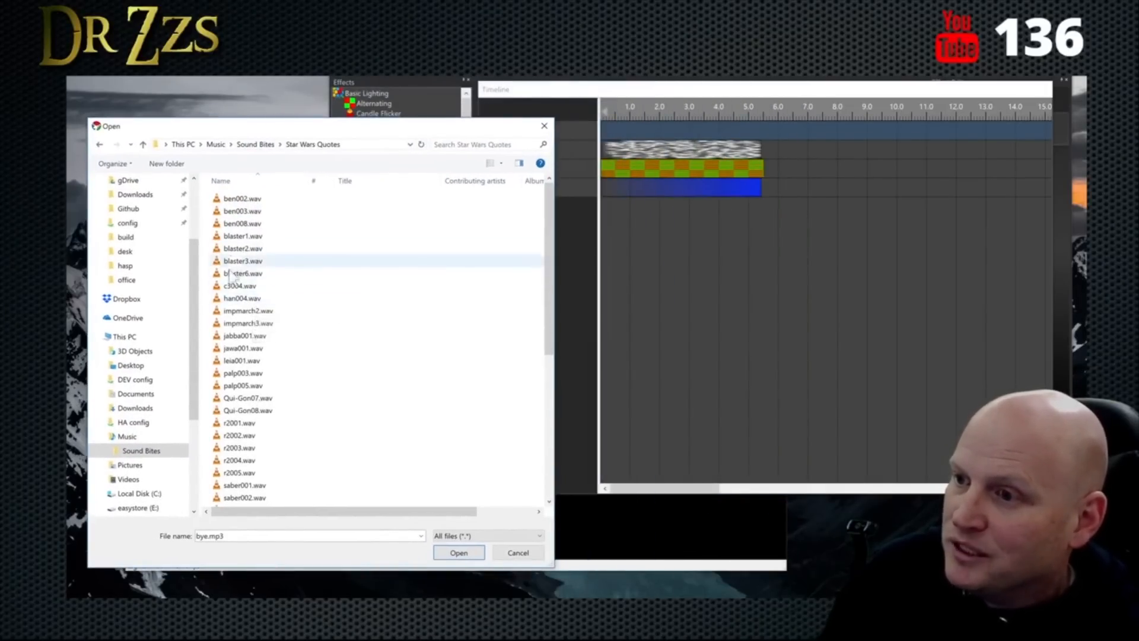
left_click(237, 287)
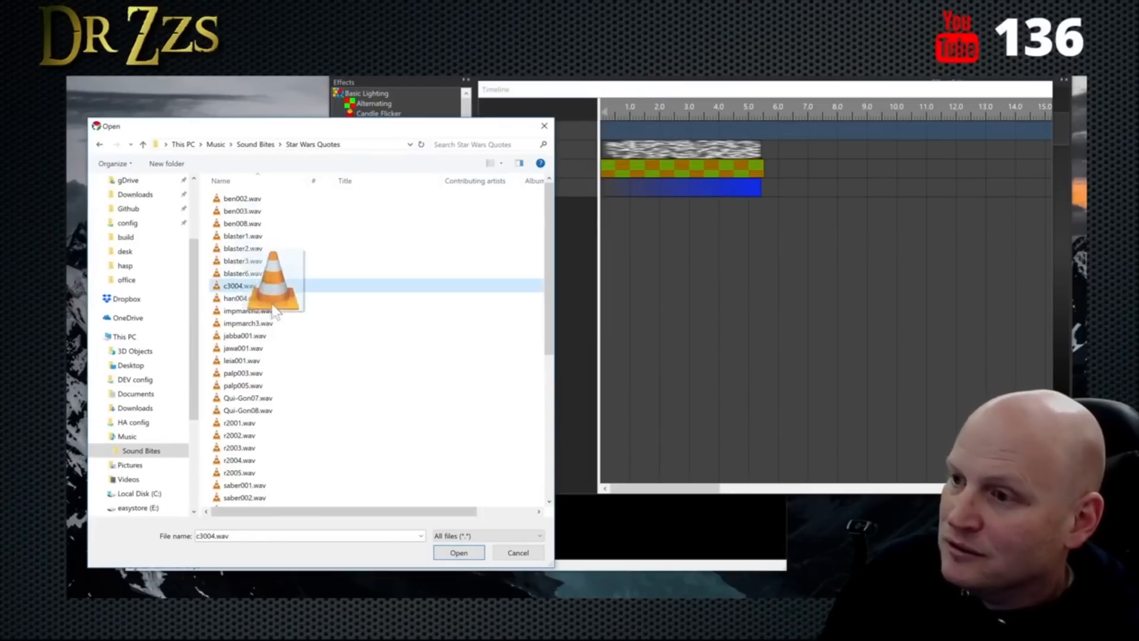
left_click(458, 553)
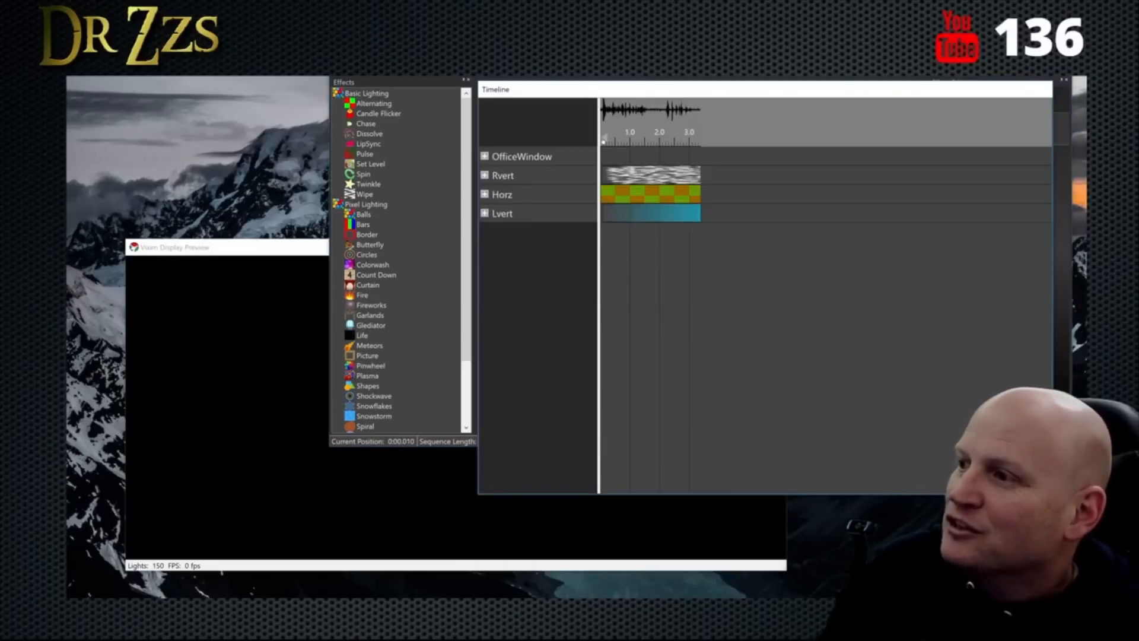
Step: Select the Twinkle effect on the Rvert row and align it to start at 0:00.000
left_click(358, 77)
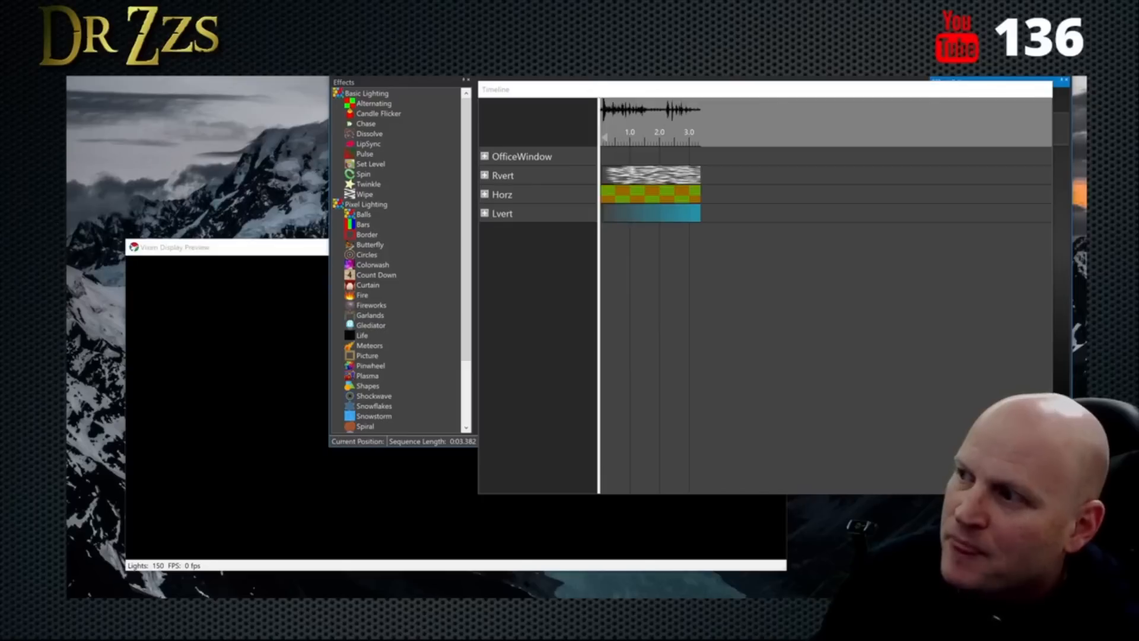
left_click(675, 172)
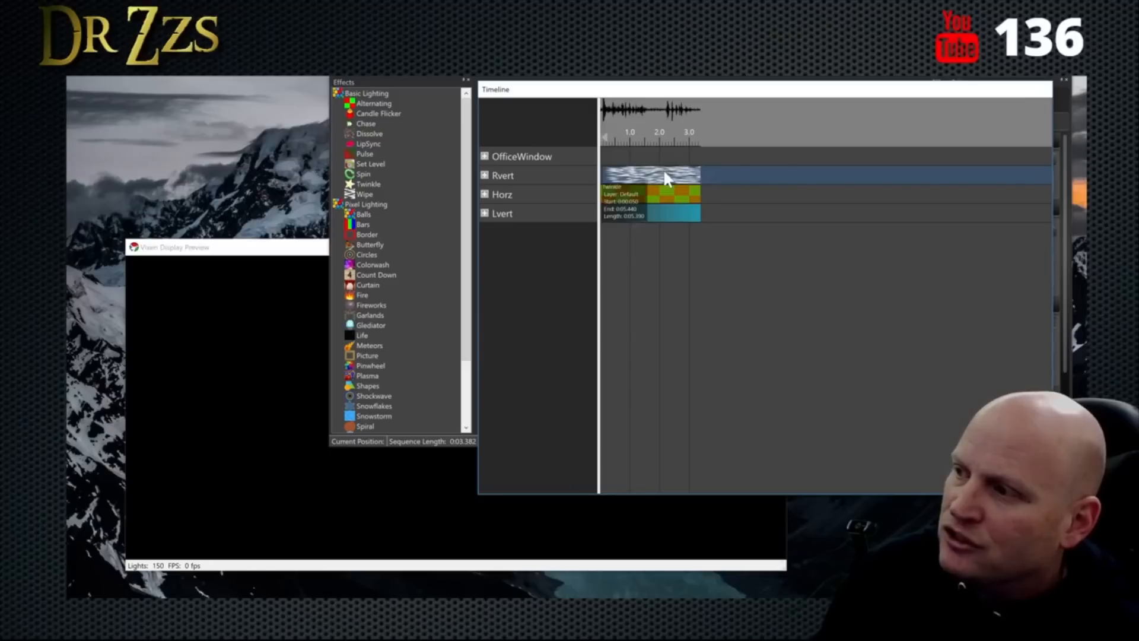
left_click(689, 172)
left_click_drag(640, 178, 658, 177)
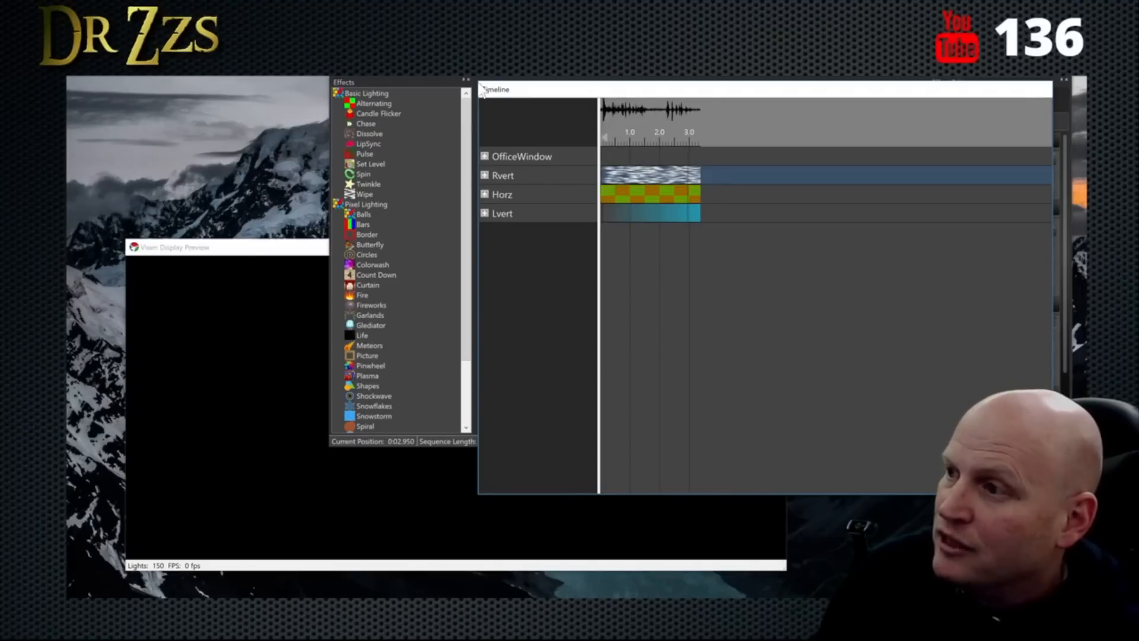
Step: Add a Basic Lighting effect near the end of the Rvert row, starting at about 2.6 seconds
left_click(478, 82)
left_click_drag(387, 125, 403, 122)
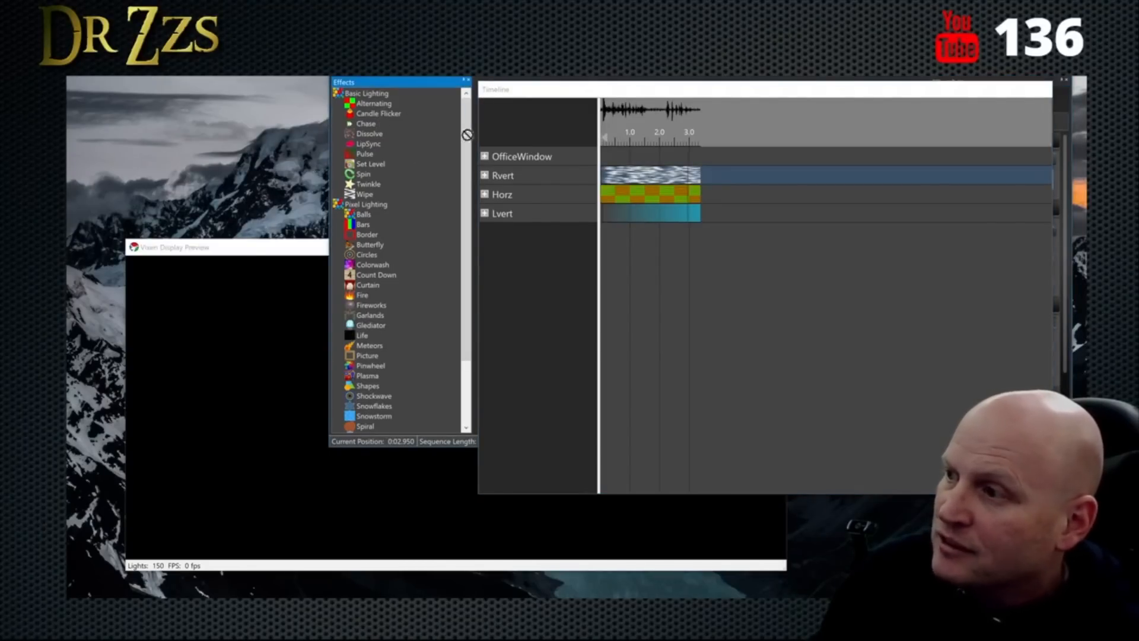
left_click_drag(676, 175, 675, 173)
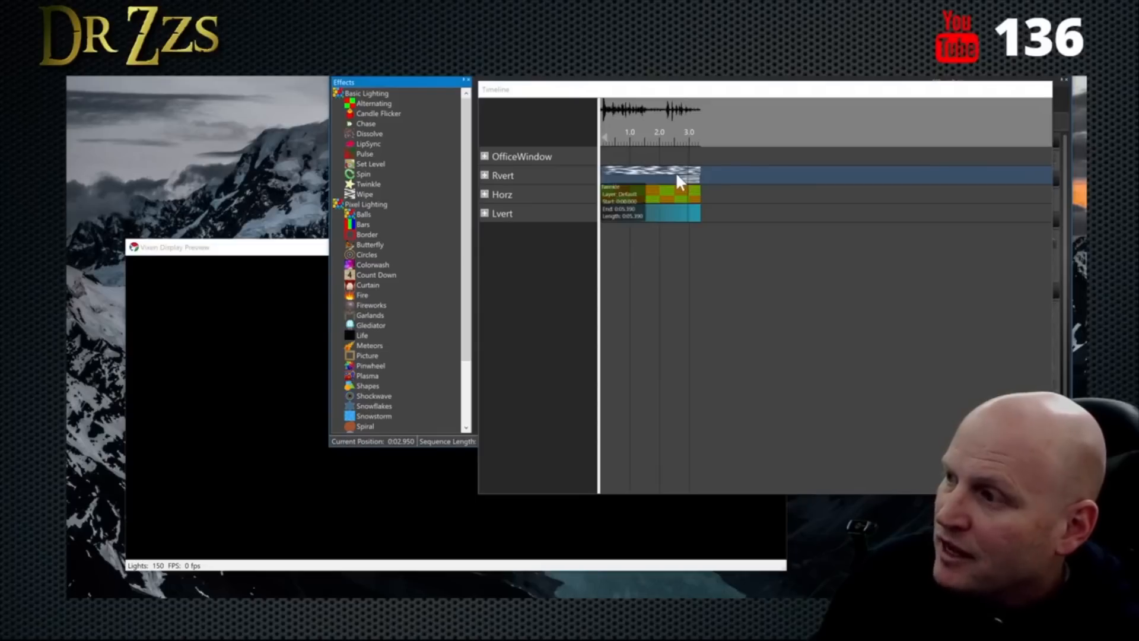
left_click(649, 178)
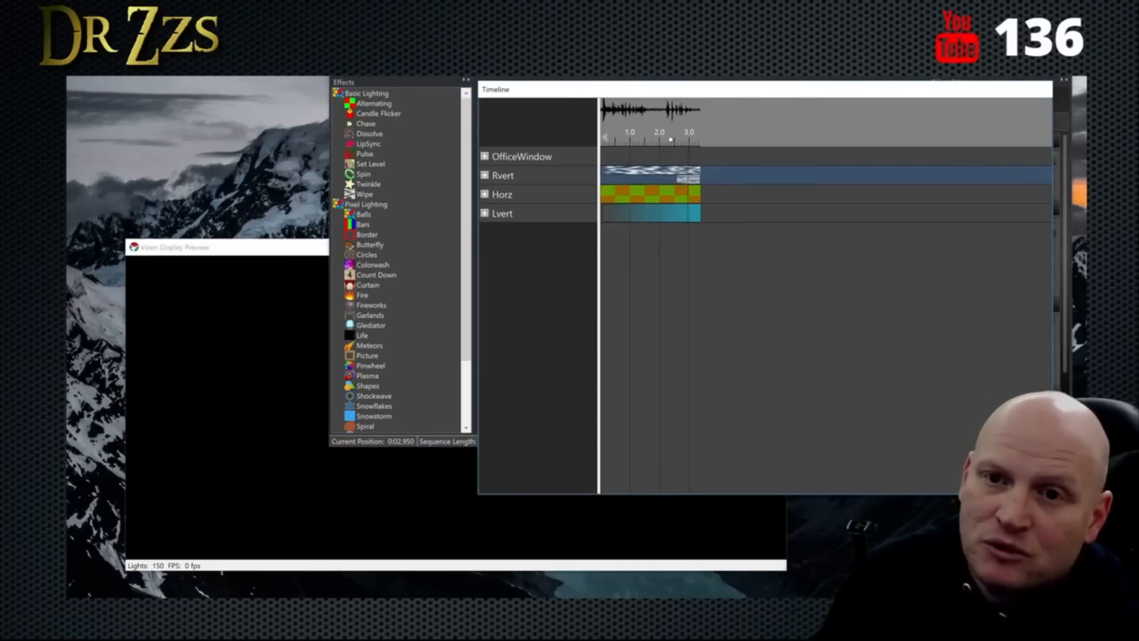
Step: Reposition the Timeline window to uncover the audio device choices and choose the U28E590 (NVIDIA) output for playback
left_click_drag(681, 86, 832, 77)
left_click(883, 66)
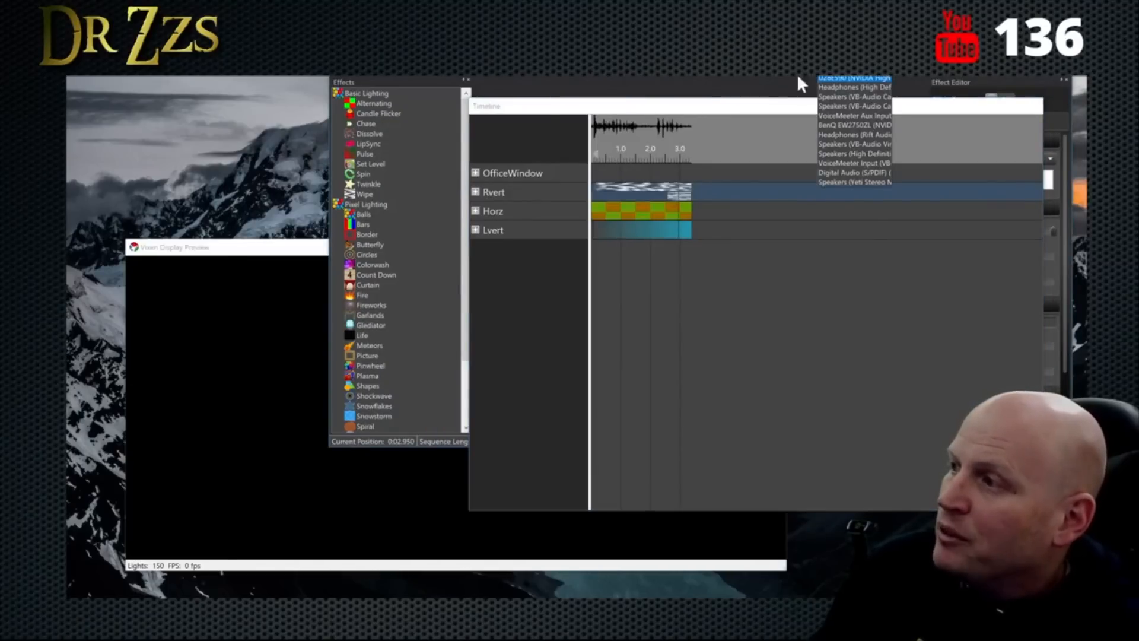
left_click(870, 78)
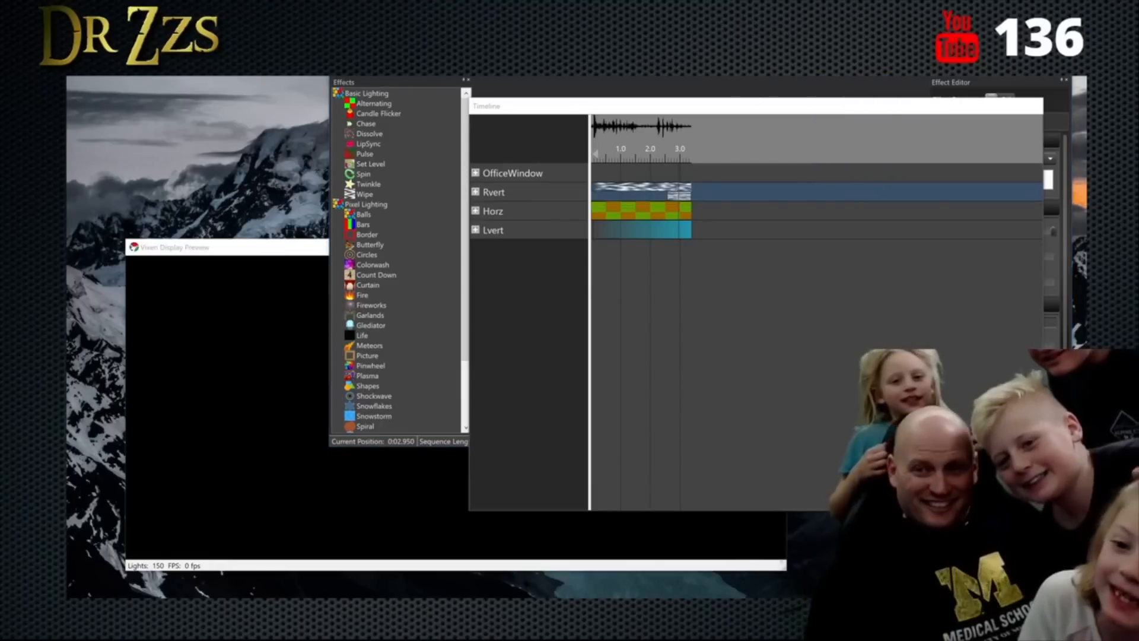